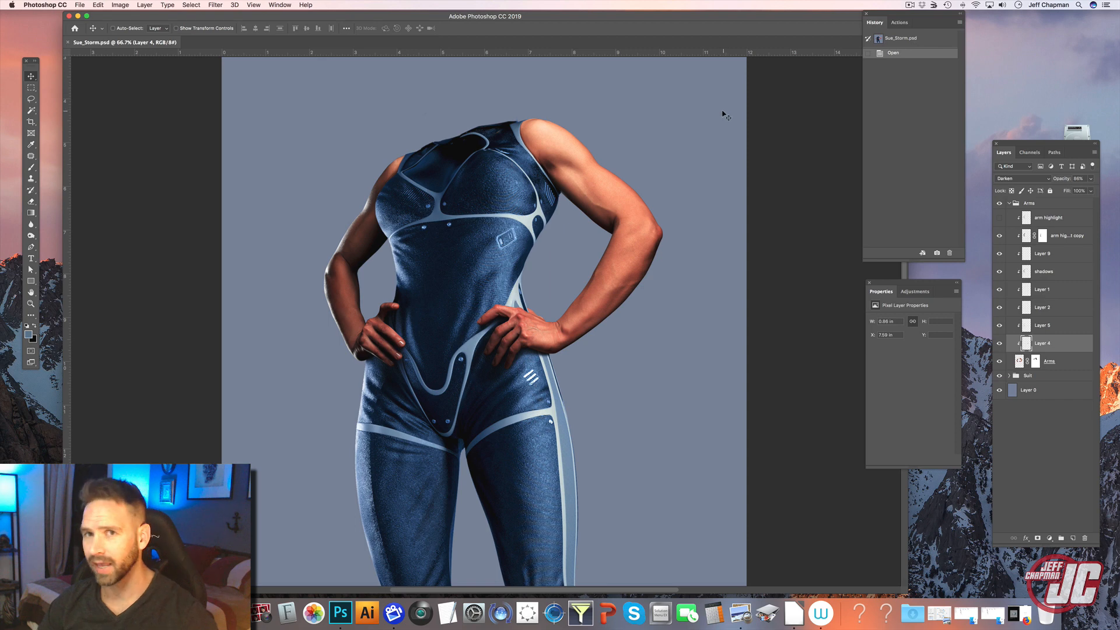
Open the stock photo shutterstock_41709253.jpg of the woman as a separate document beside Sue_Storm.psd
left_click(31, 293)
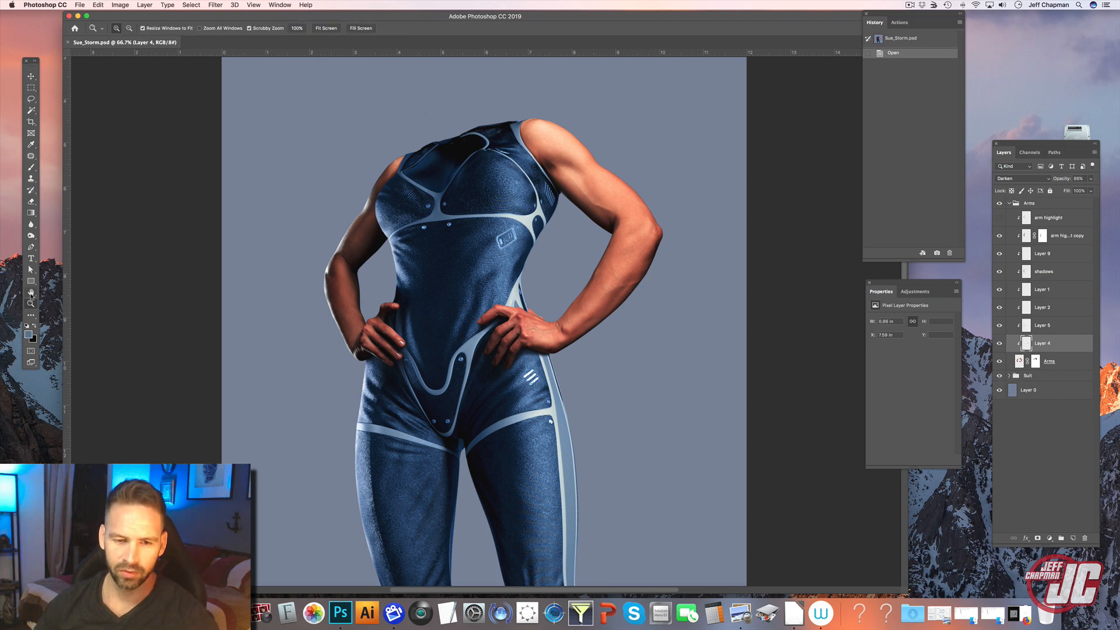
left_click_drag(469, 205, 447, 252)
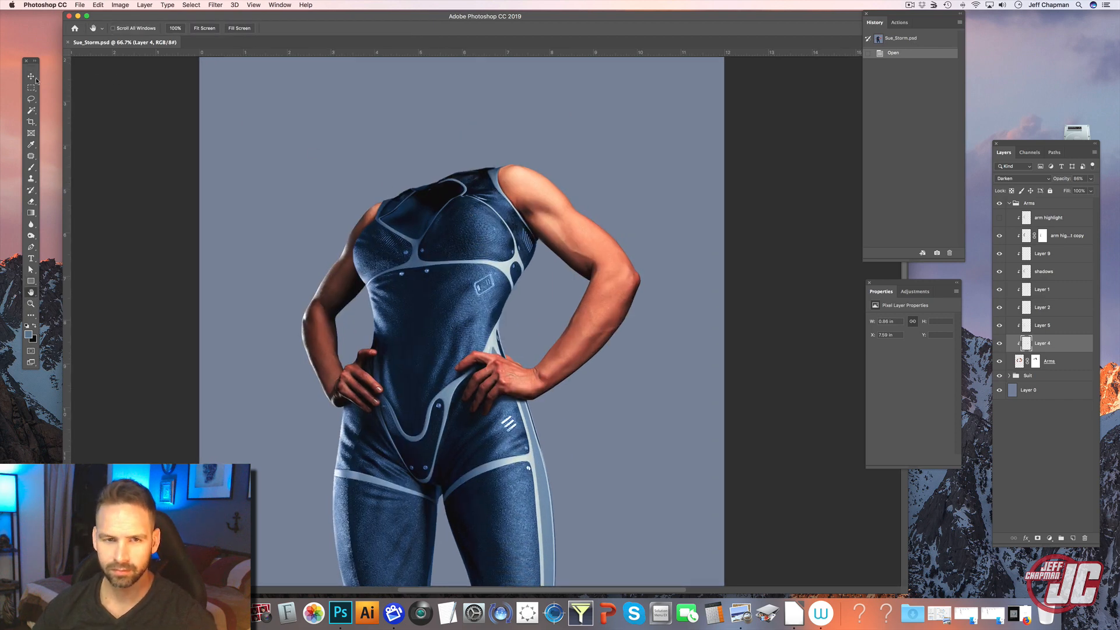
left_click(32, 76)
left_click(1049, 311)
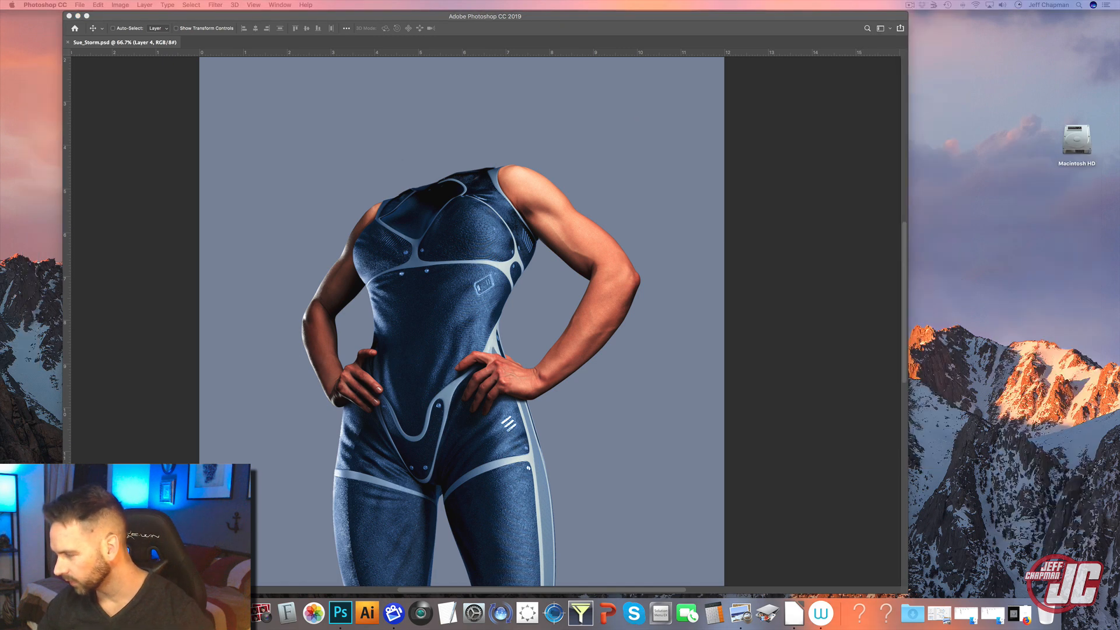
left_click(340, 613)
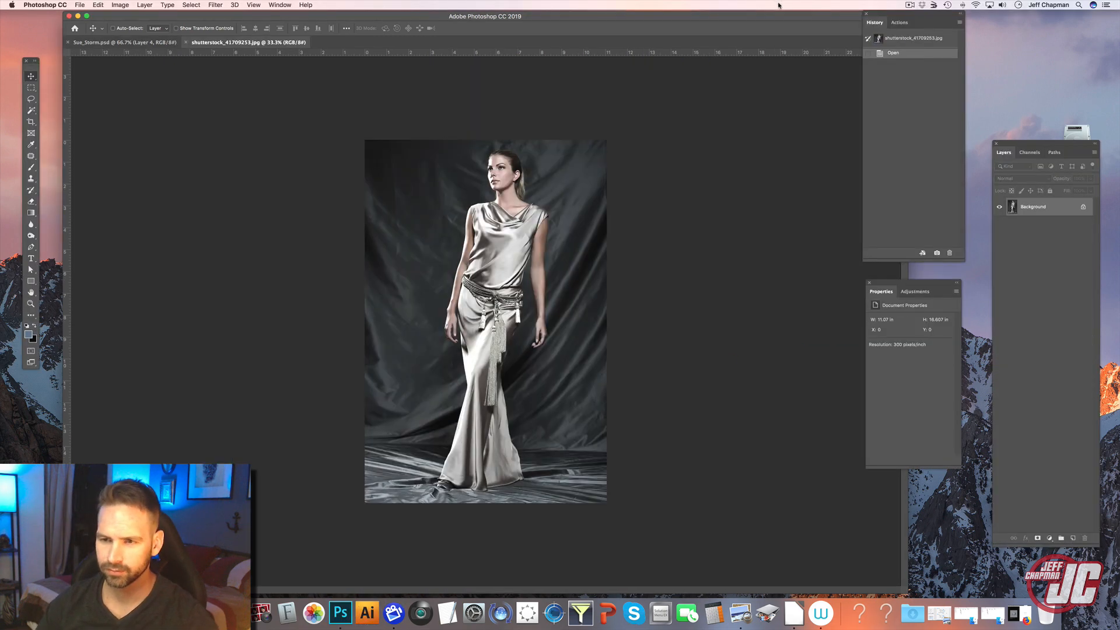
Start a Pen tool work path on the woman's cheek just below her far eye and trace down the face's edge
left_click(31, 304)
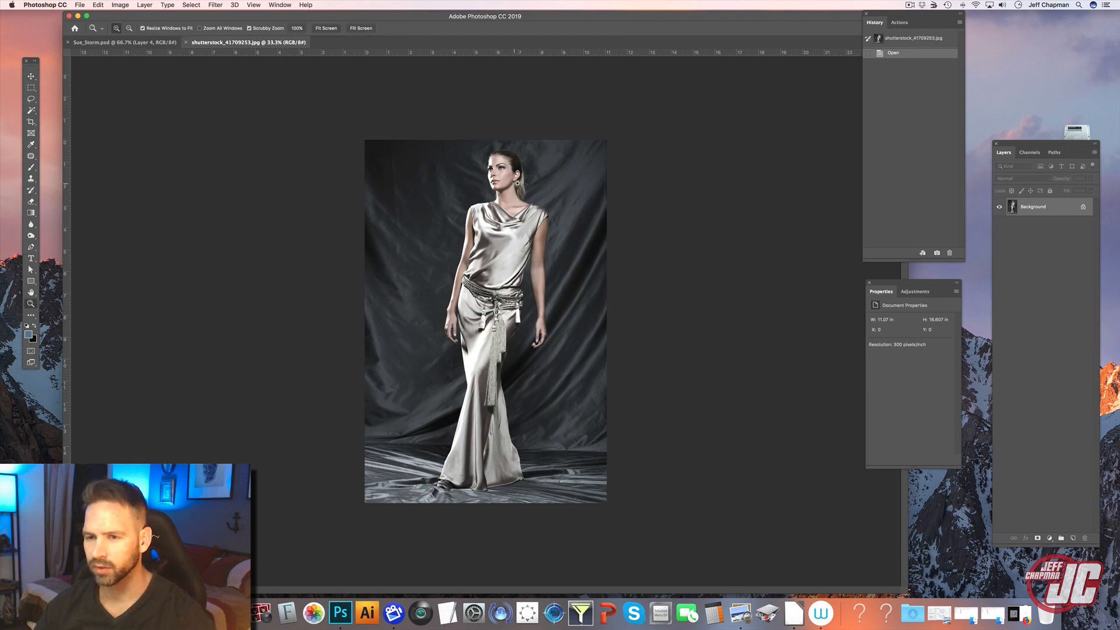
left_click_drag(517, 184, 461, 269)
key("h")
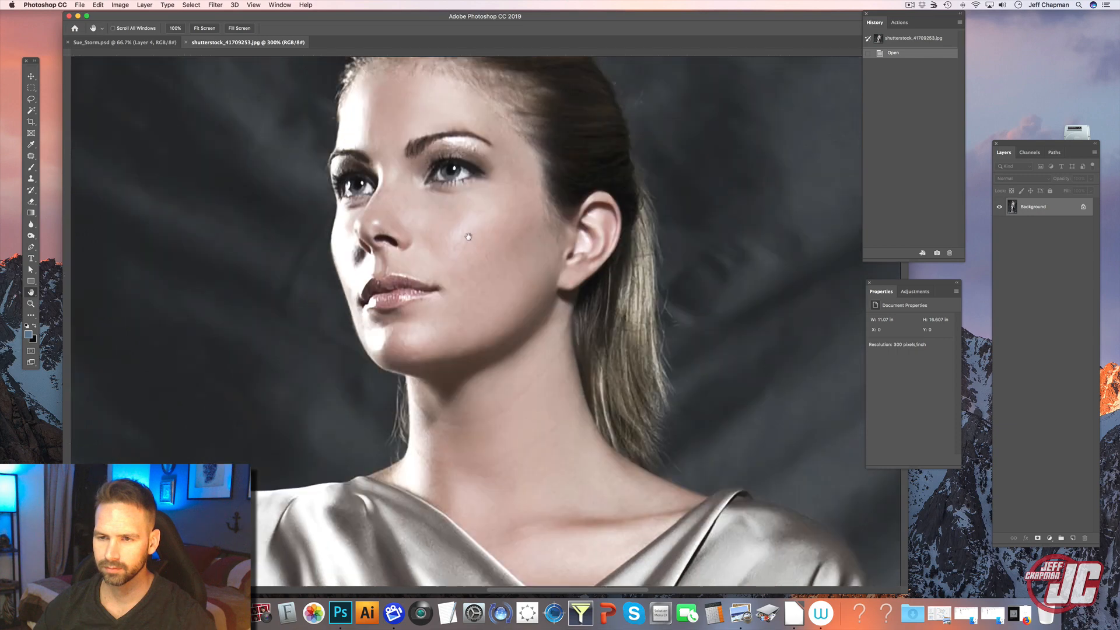
left_click(31, 303)
left_click(349, 241)
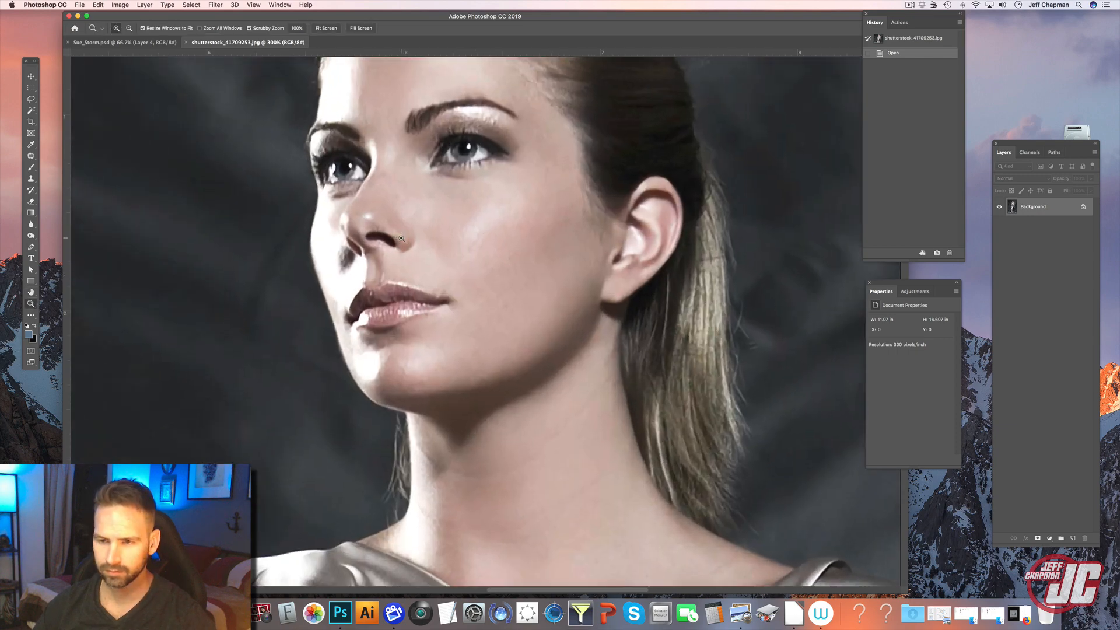
left_click(361, 275)
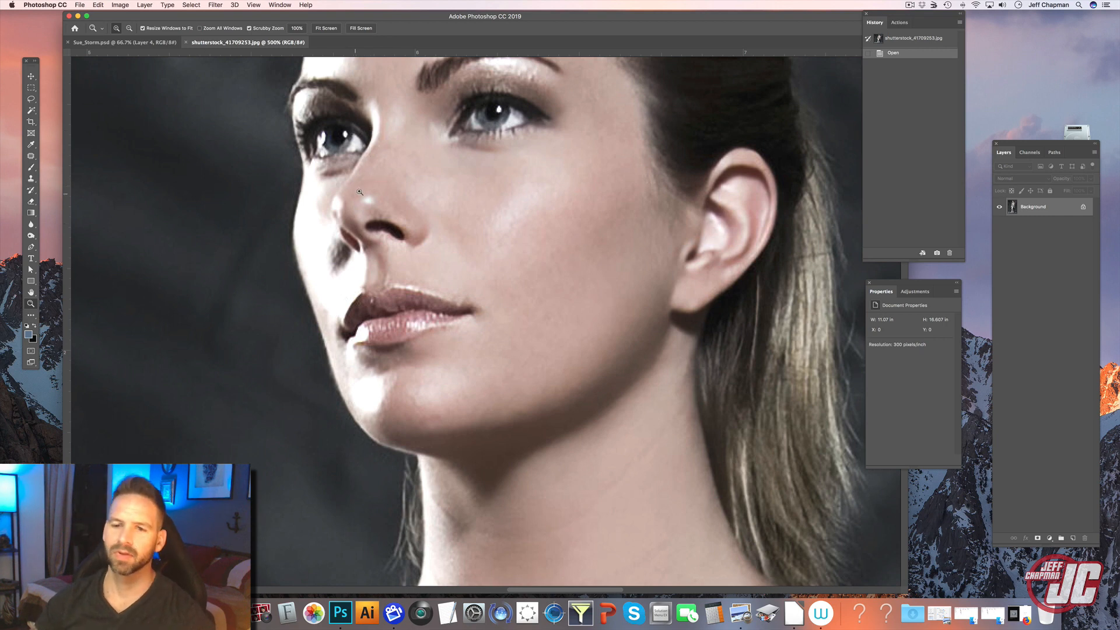
left_click(336, 211)
left_click(304, 198)
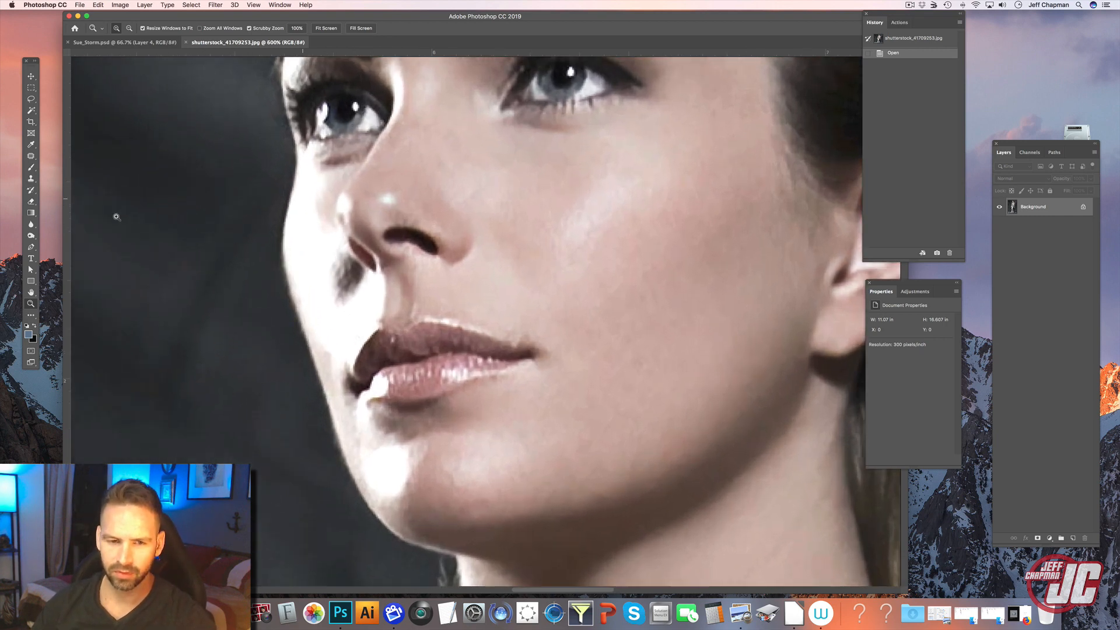
left_click(32, 246)
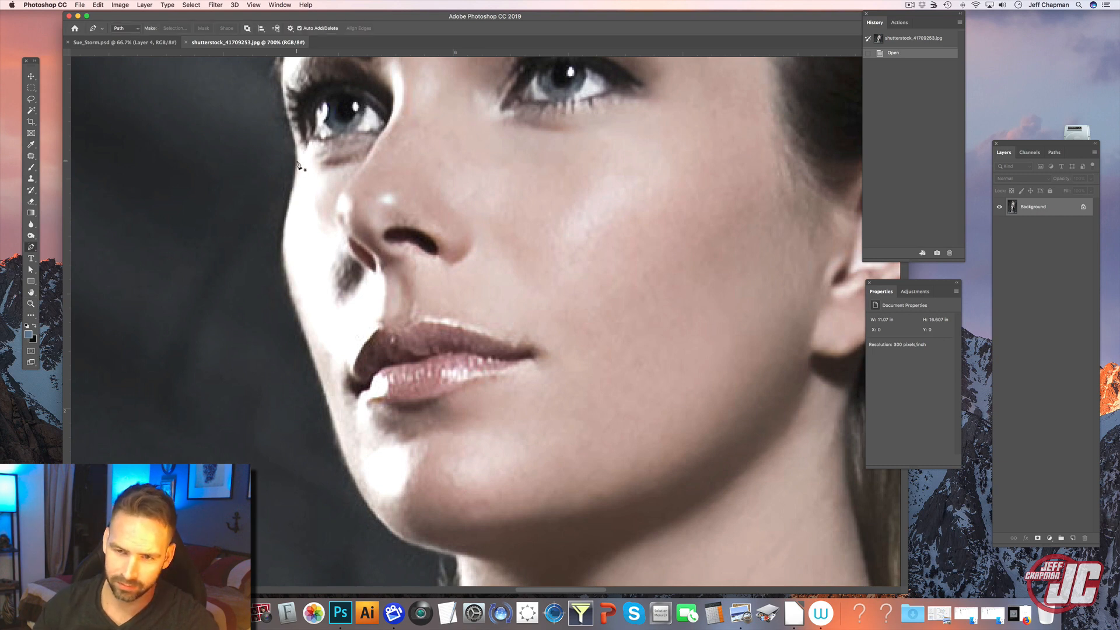
left_click_drag(296, 165, 287, 218)
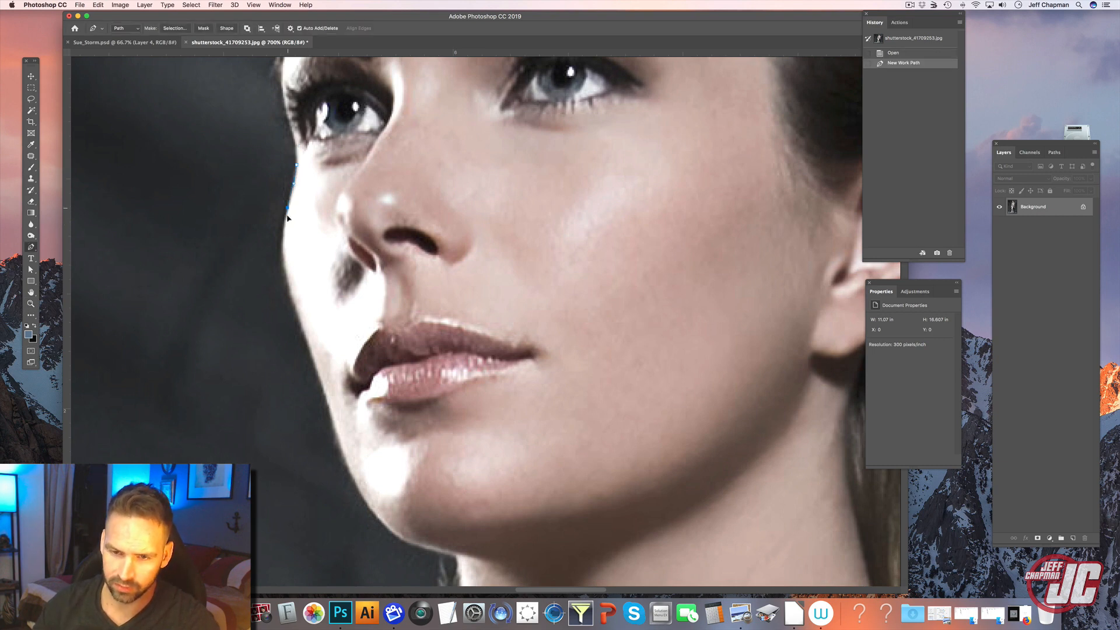
key("super+z")
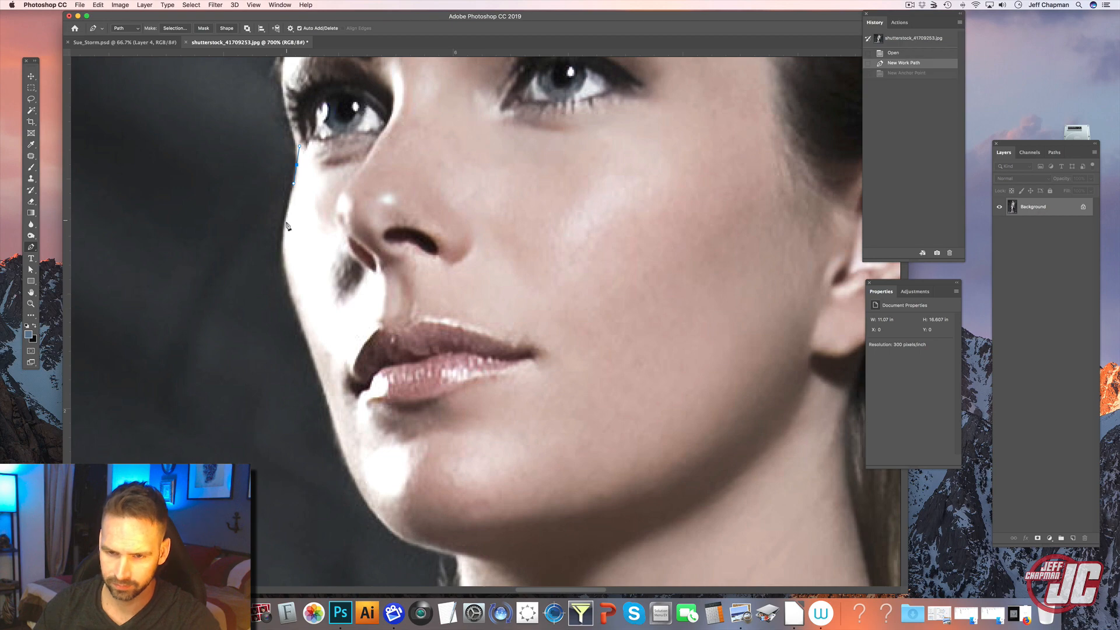
left_click_drag(286, 223, 288, 285)
Trace the brow and eye contour with the Pen tool, close the path at its starting point, and adjust an anchor point
scroll(289, 251, "down", 3)
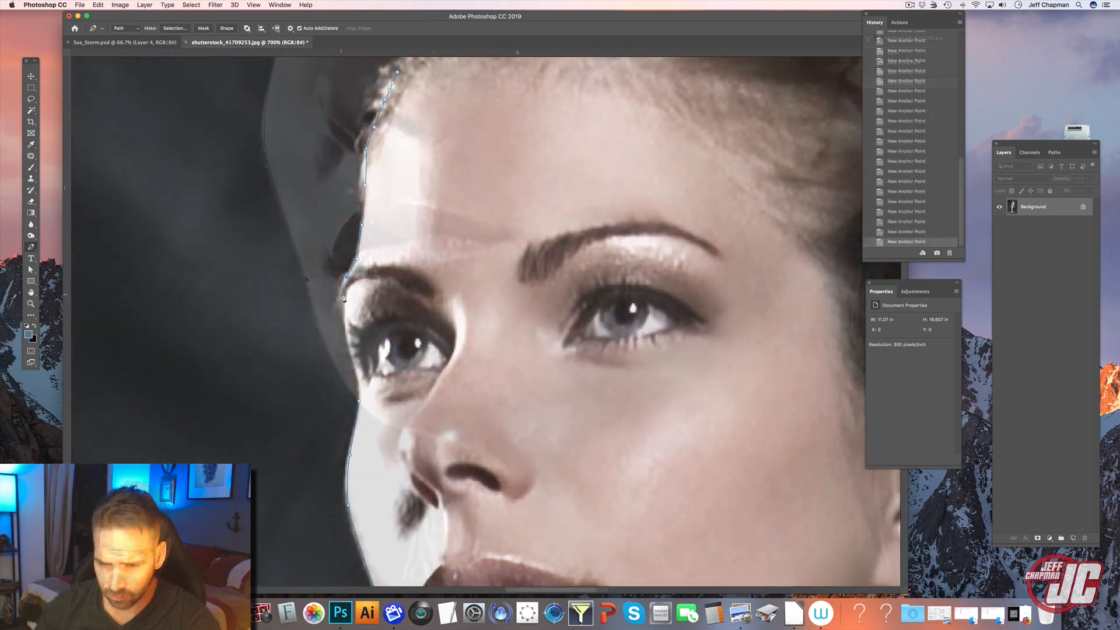
left_click(342, 309)
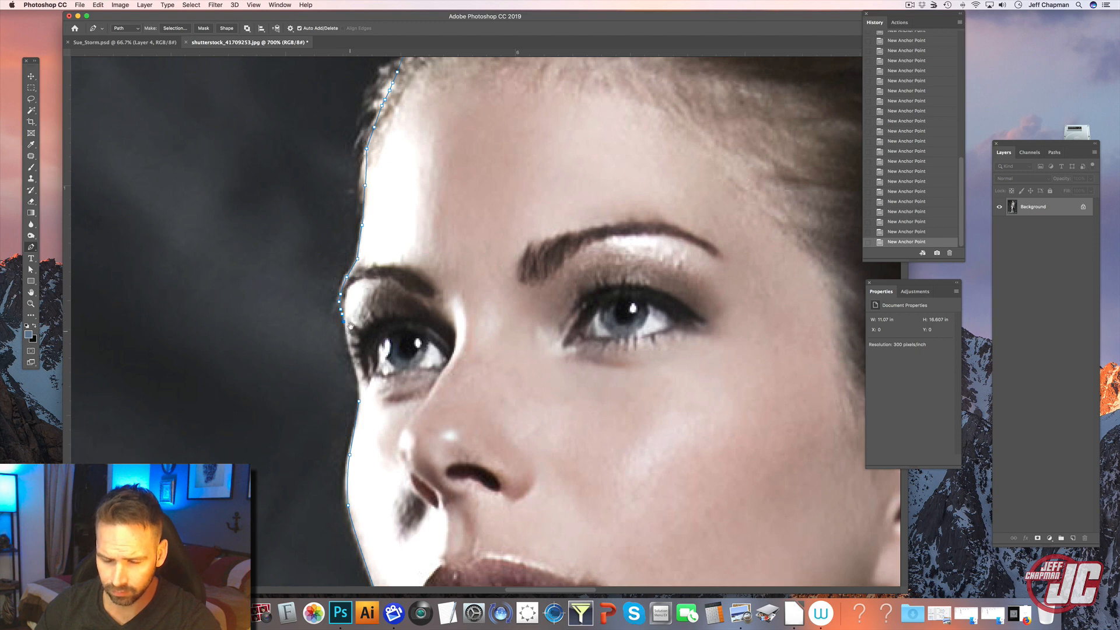
scroll(345, 310, "down", 3)
left_click(352, 278)
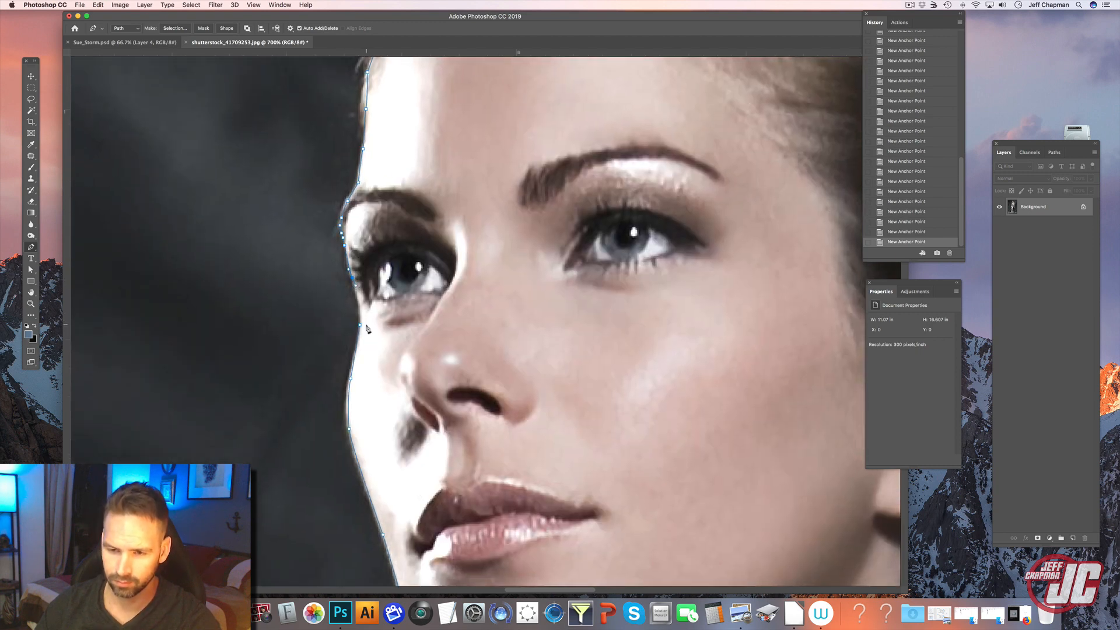
left_click(360, 326)
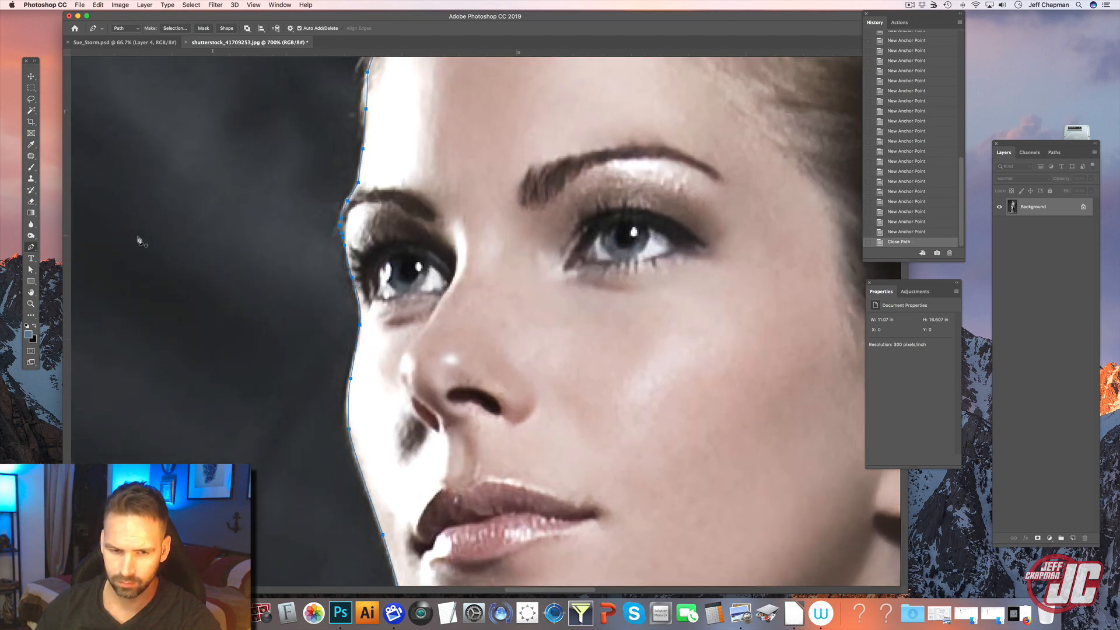
left_click(31, 270)
scroll(338, 280, "down", 4)
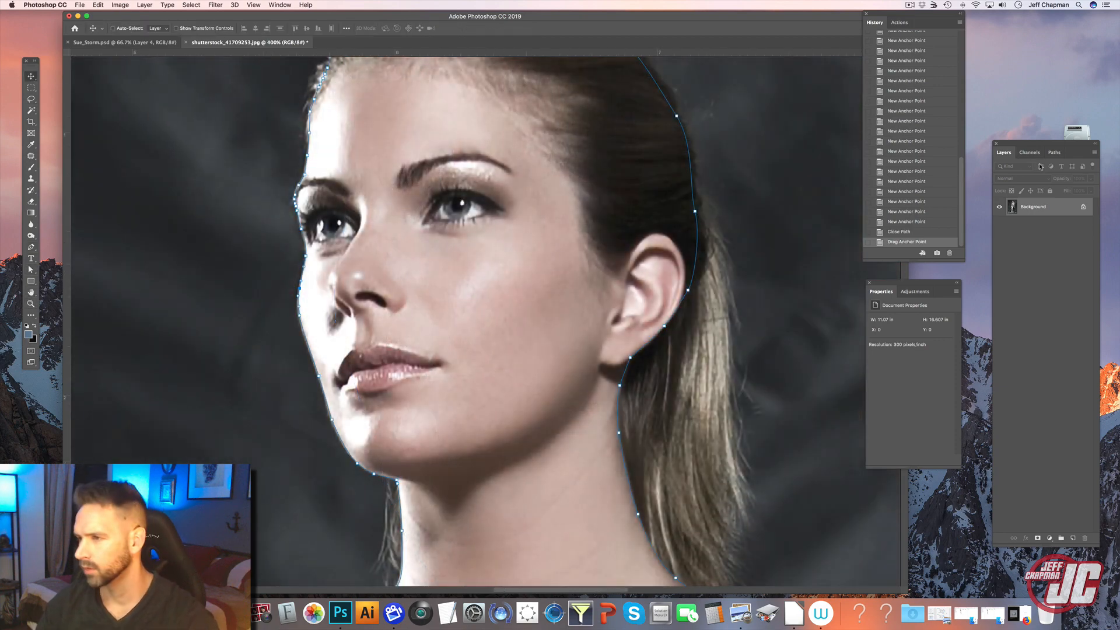
Convert the work path around the head and neck into a new anti-aliased selection
left_click(1055, 153)
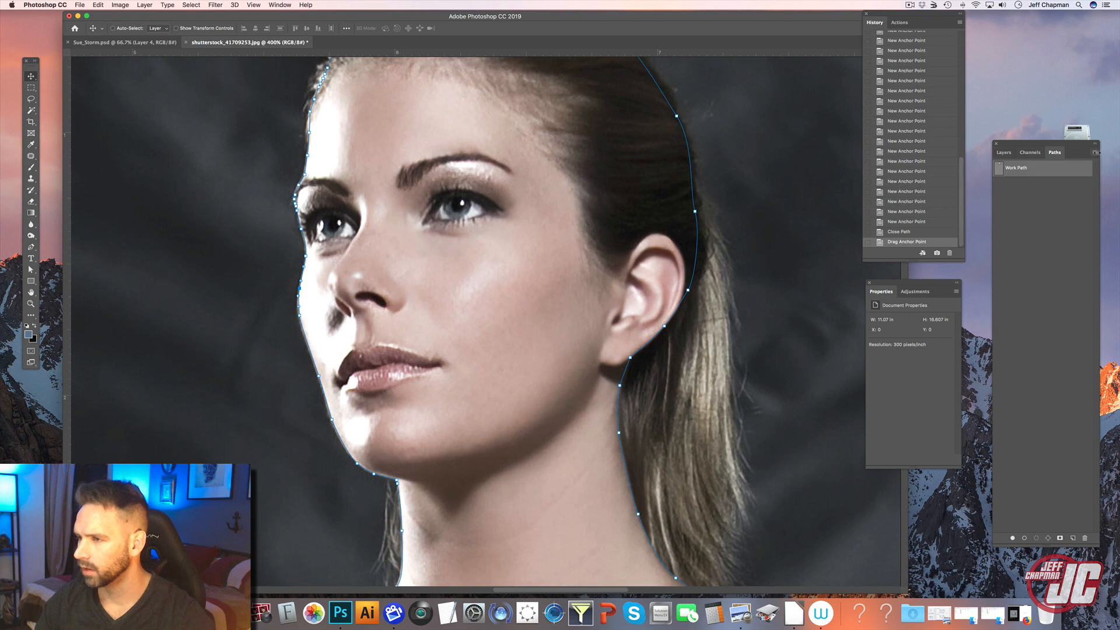
right_click(1093, 168)
left_click(1059, 203)
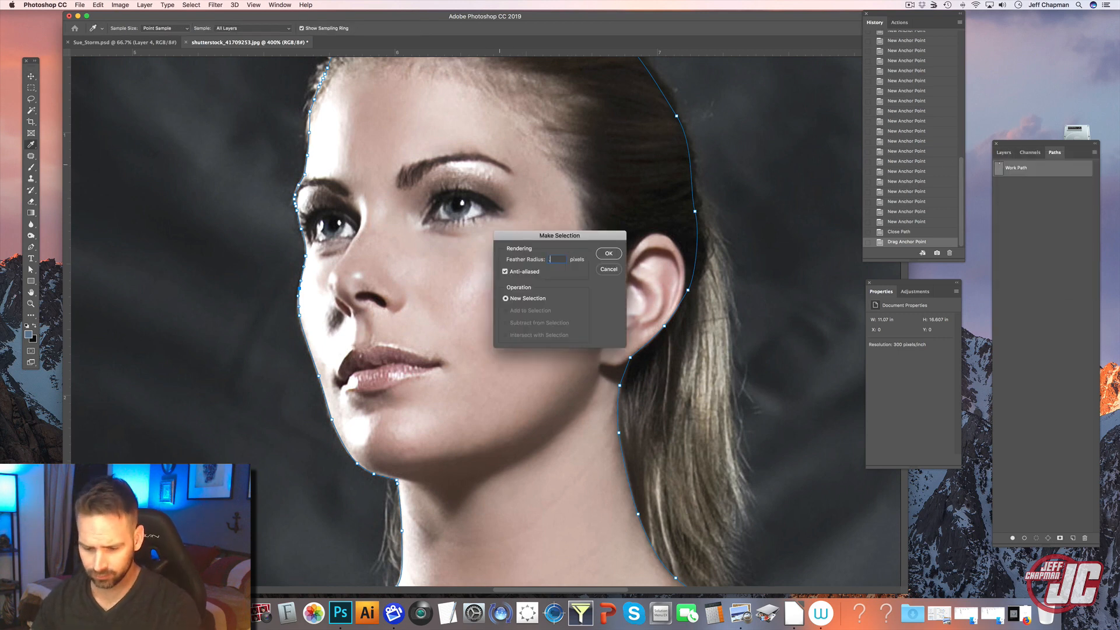
key("Return")
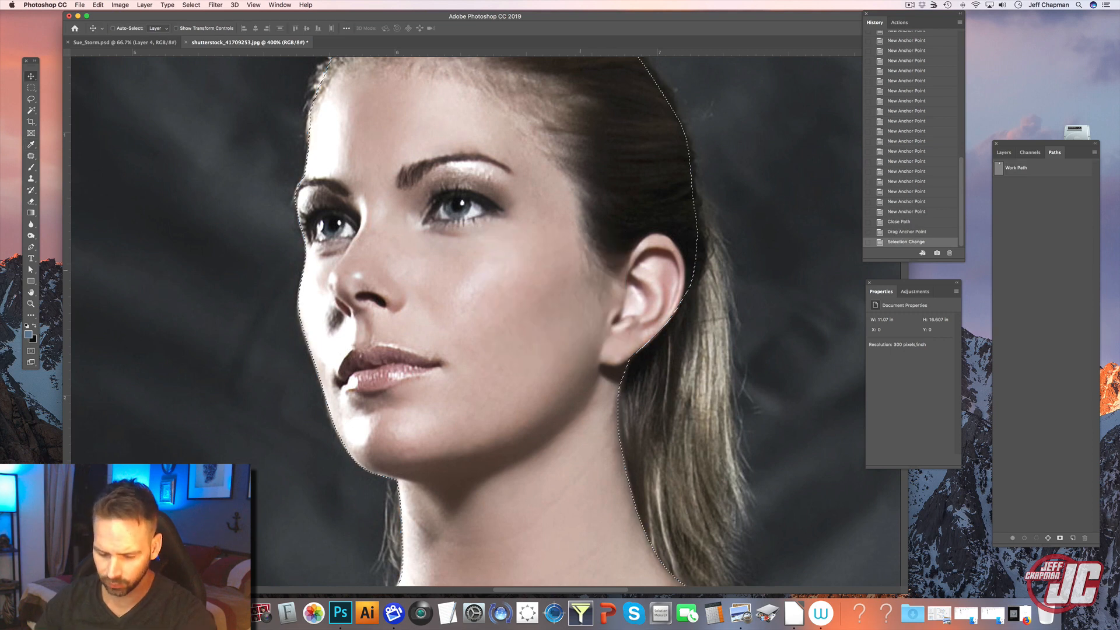
Paste a copy of the selected head and neck as a new layer, test-move it sideways, and undo the move
key("super+v")
left_click_drag(471, 259, 417, 259)
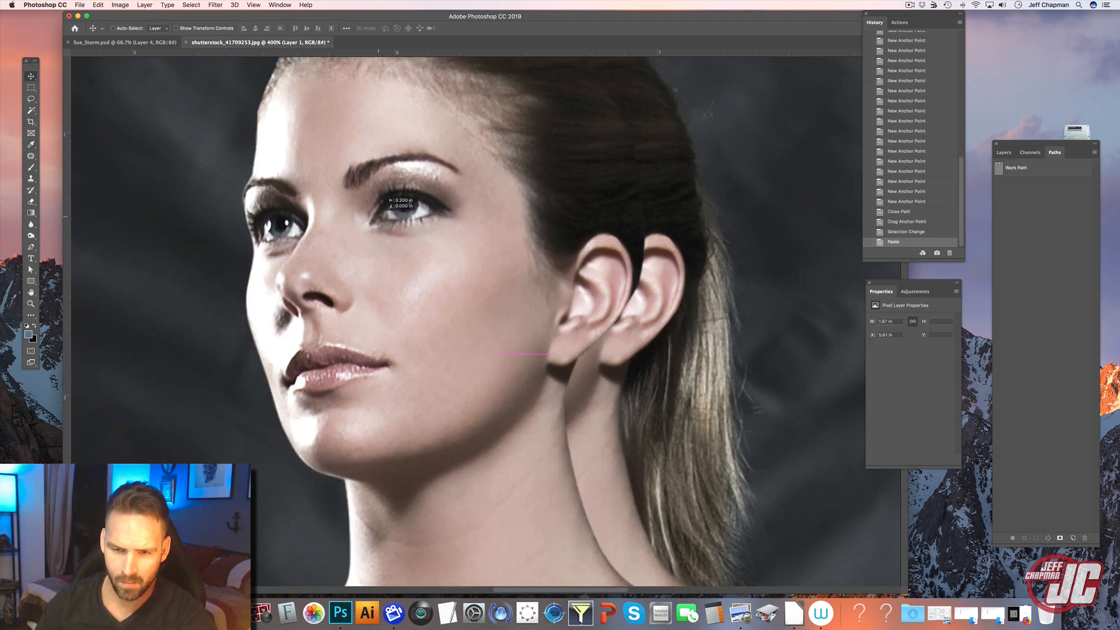
key("super+z")
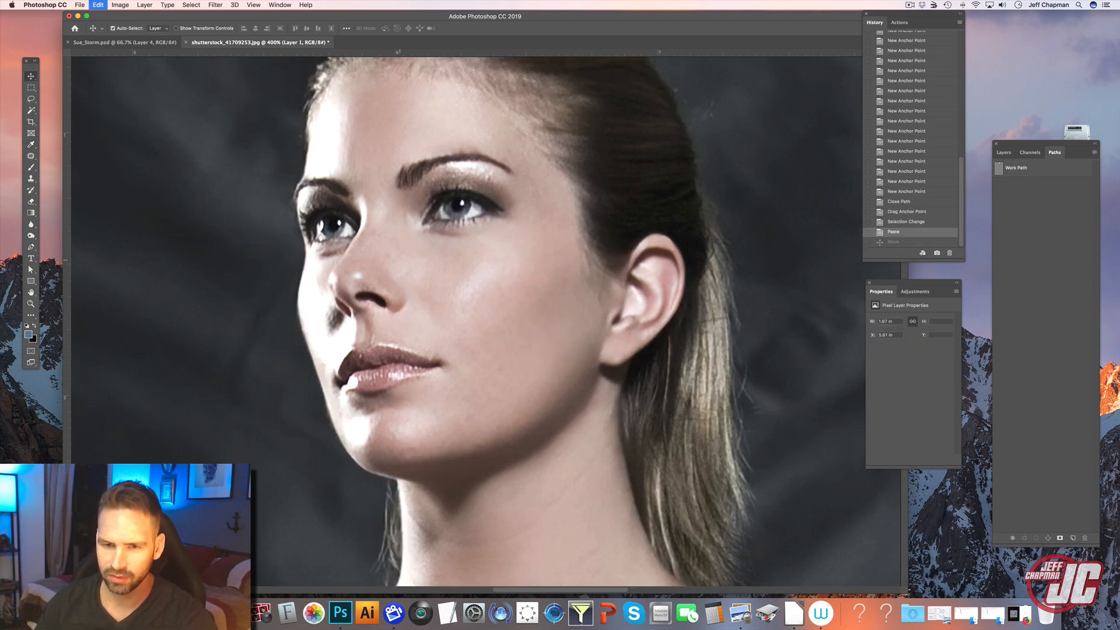
key("z")
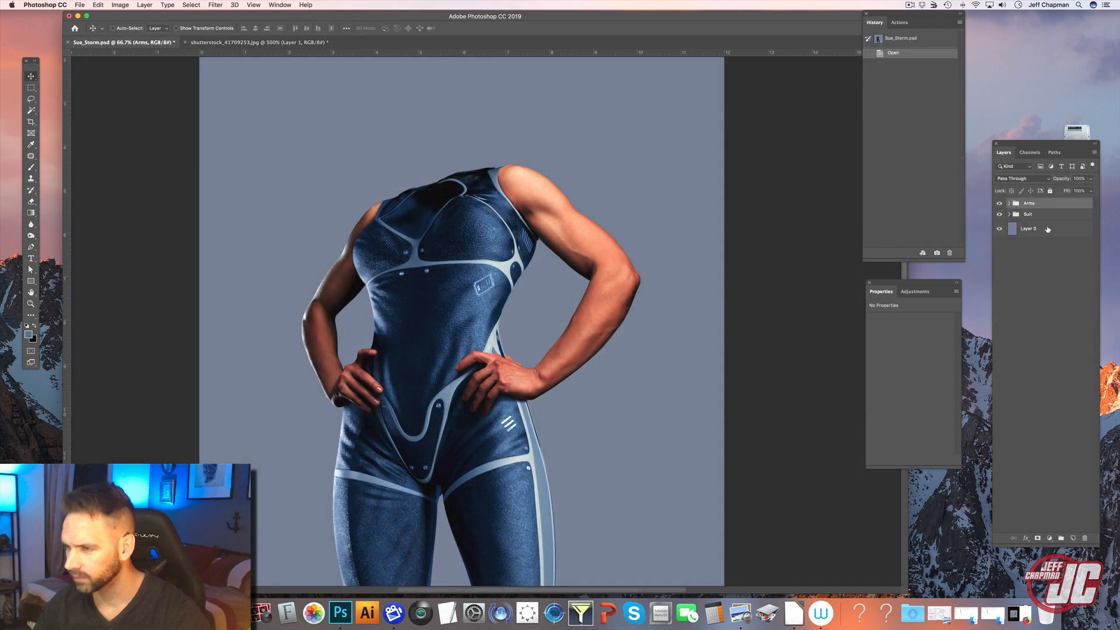
Paste the head cutout into Sue_Storm.psd directly above Layer 0 and position it behind the suit's collar
left_click(1048, 229)
key("super+v")
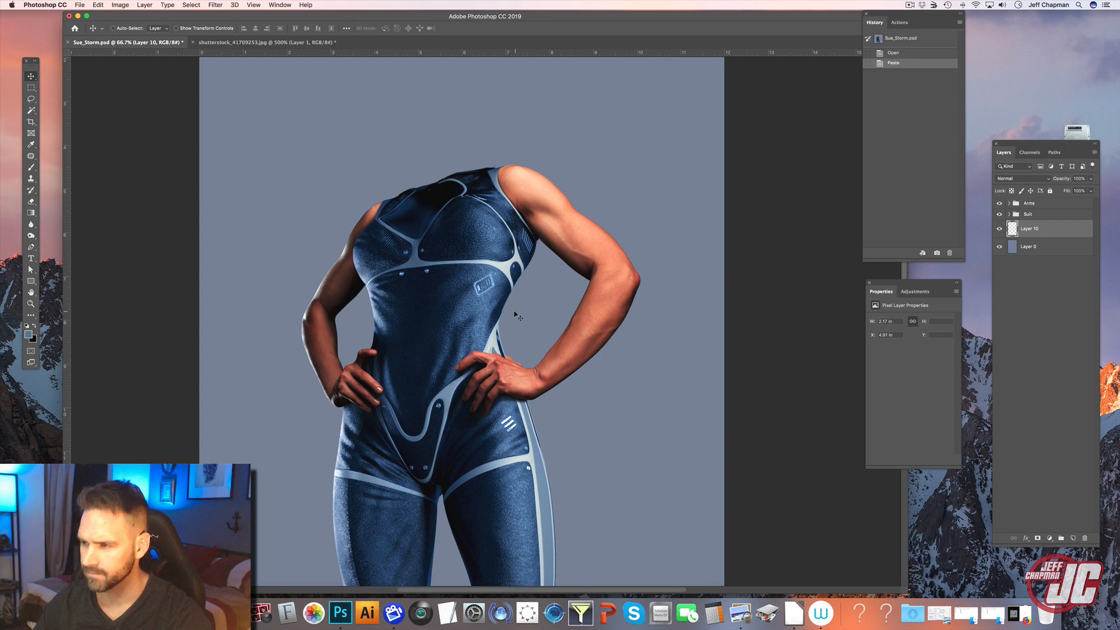
left_click_drag(470, 199, 435, 173)
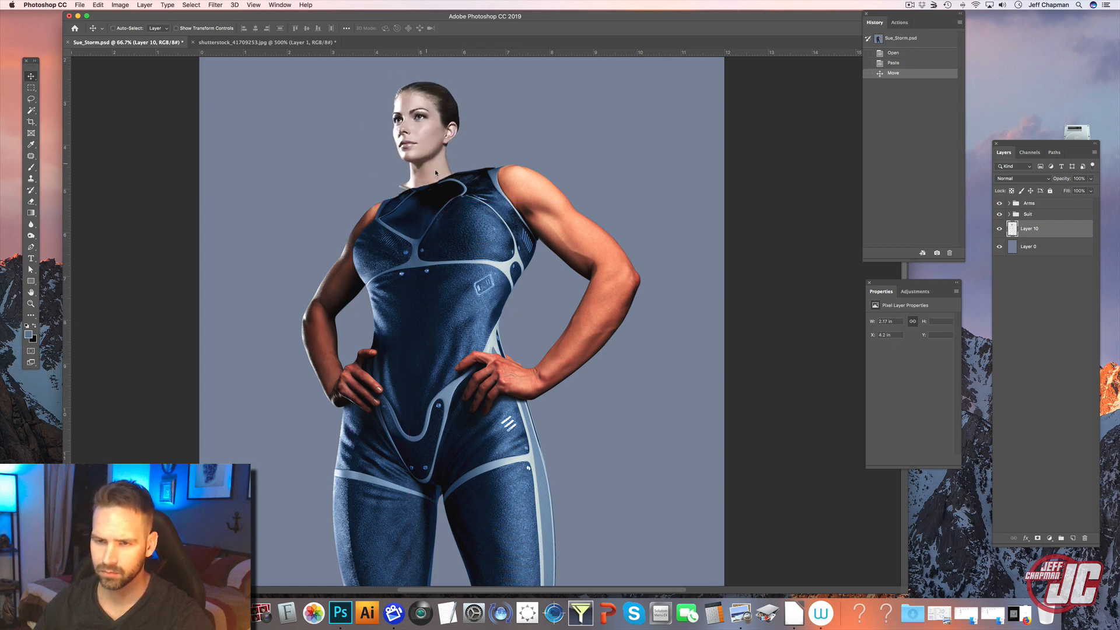
left_click_drag(431, 235, 433, 335)
left_click_drag(444, 271, 454, 284)
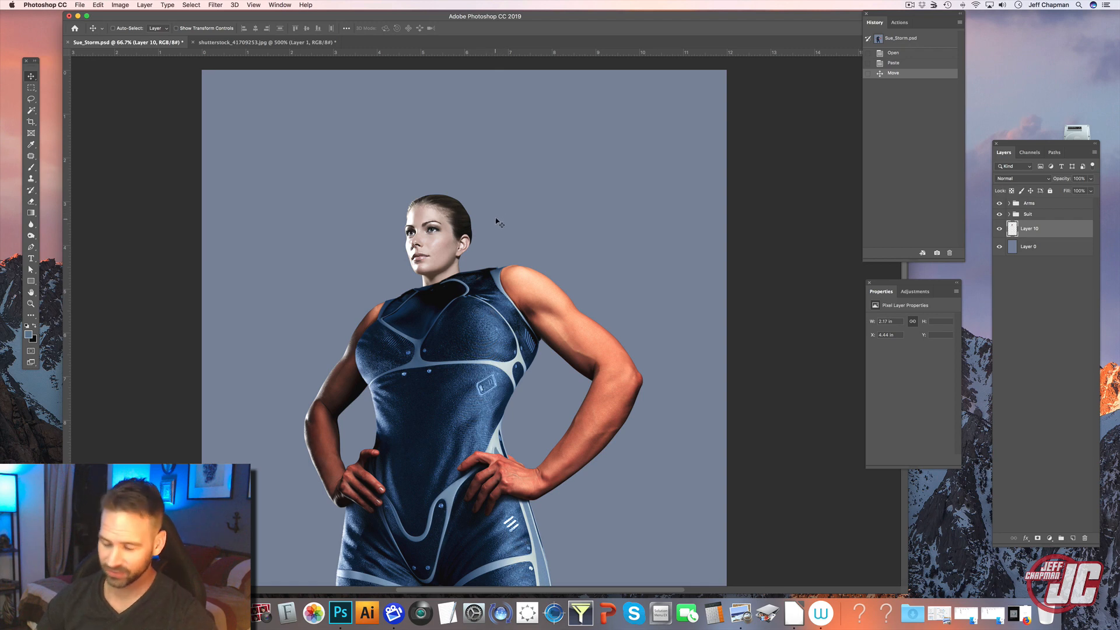
Enlarge the head with Free Transform to suit the body's proportions and reposition its neck inside the suit's collar
key("super+t")
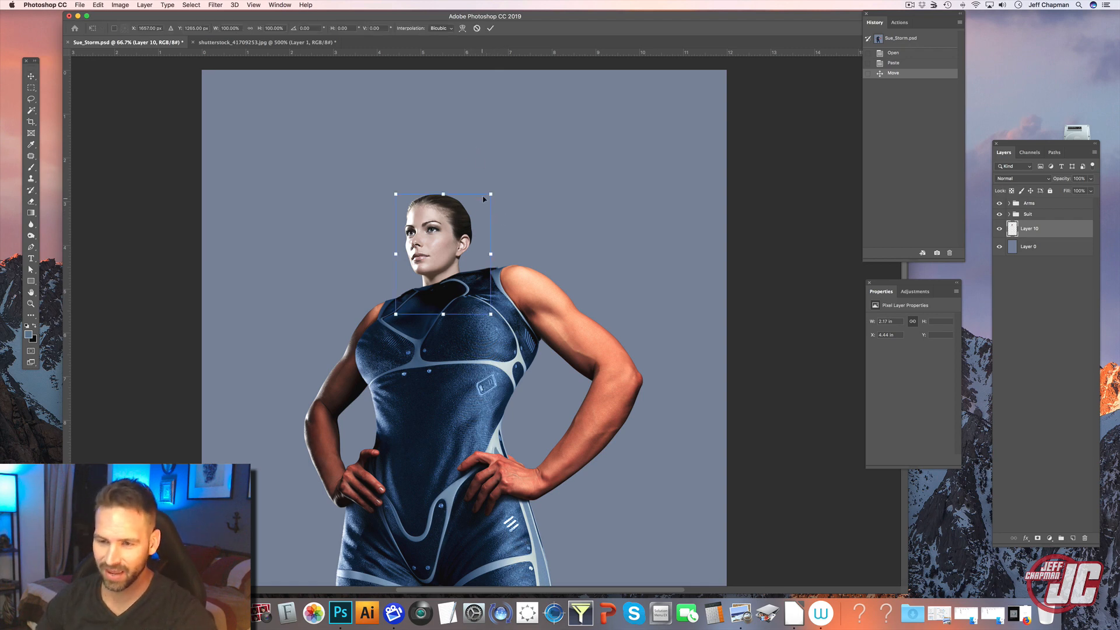
left_click_drag(491, 193, 513, 167)
left_click_drag(546, 129, 546, 125)
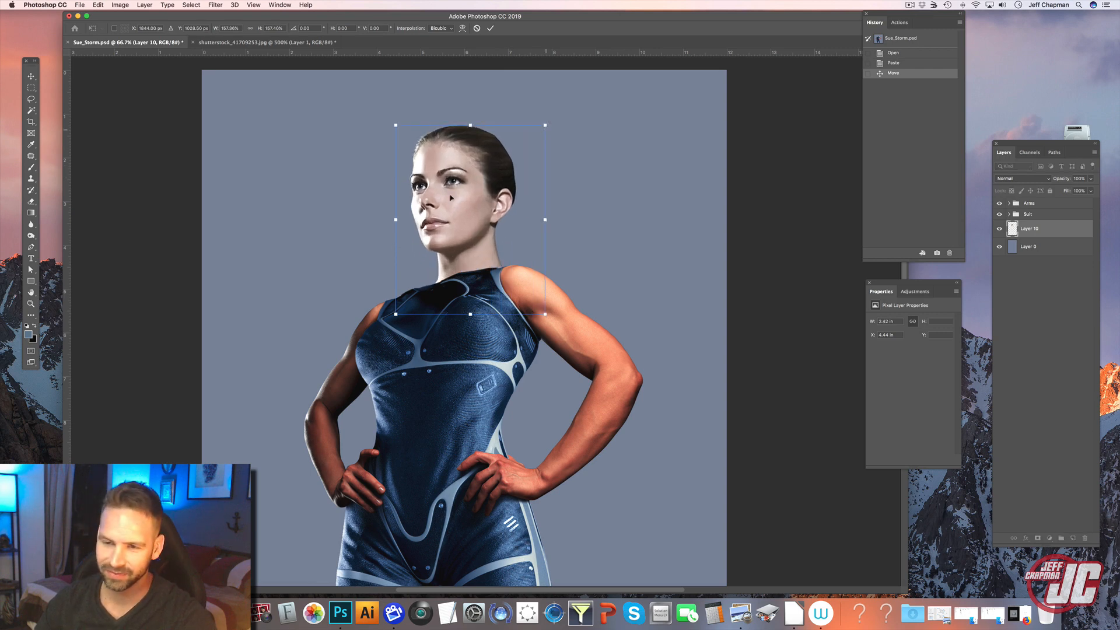
left_click_drag(455, 195, 427, 211)
left_click_drag(517, 140, 486, 176)
left_click_drag(443, 263, 452, 235)
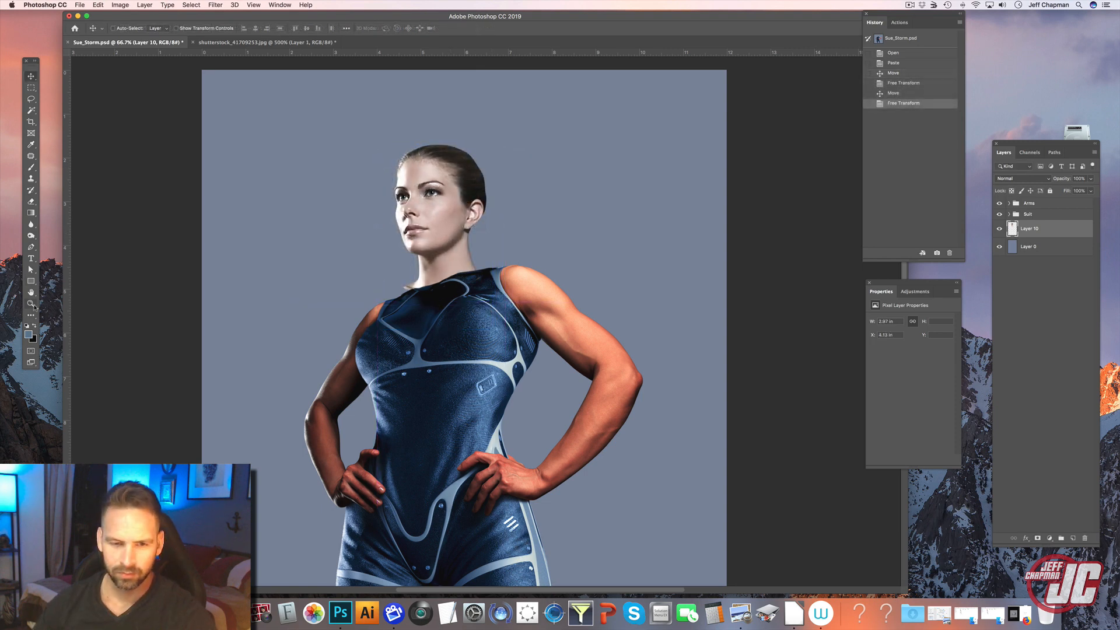
Nudge the head cutout slightly to align with the suit's collar and rename its layer Head
key("z")
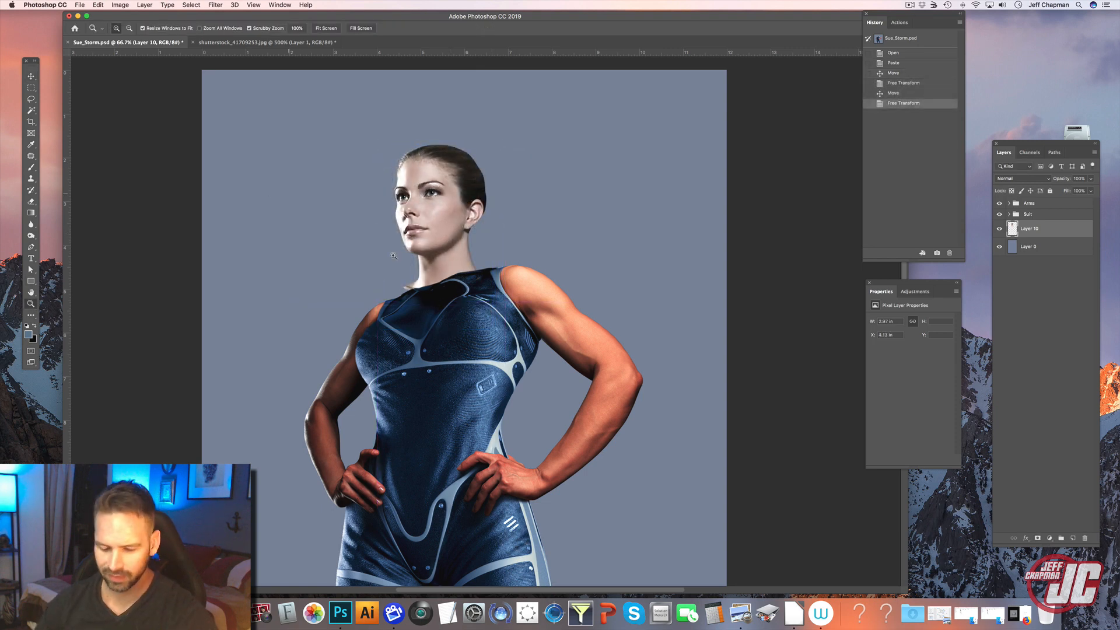
left_click(450, 285, "alt")
left_click(32, 75)
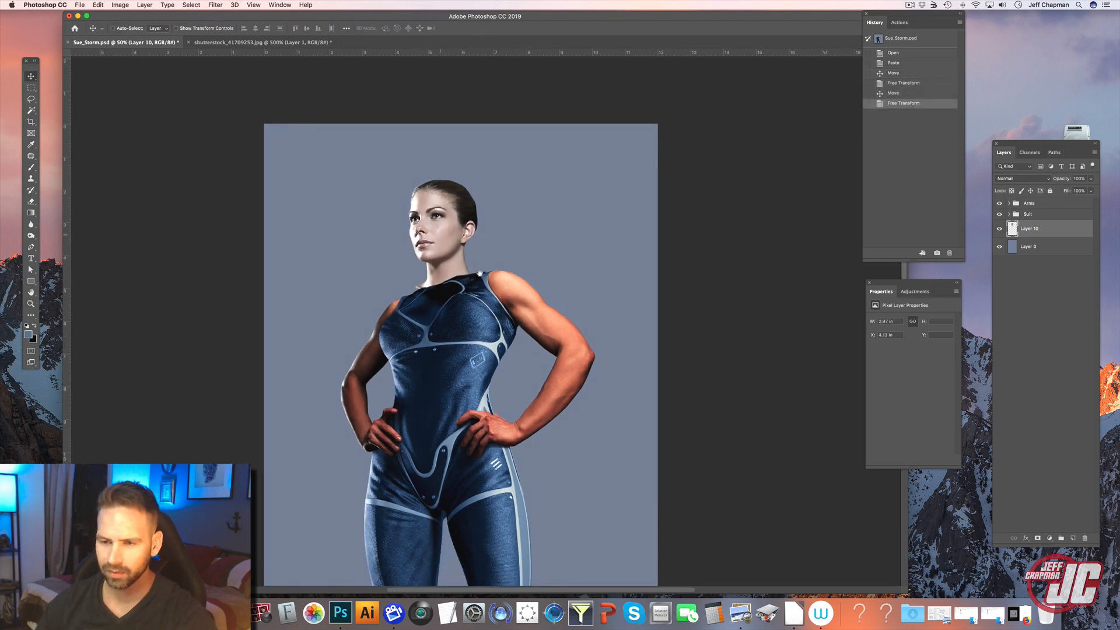
left_click_drag(480, 272, 484, 196)
left_click_drag(538, 223, 563, 224)
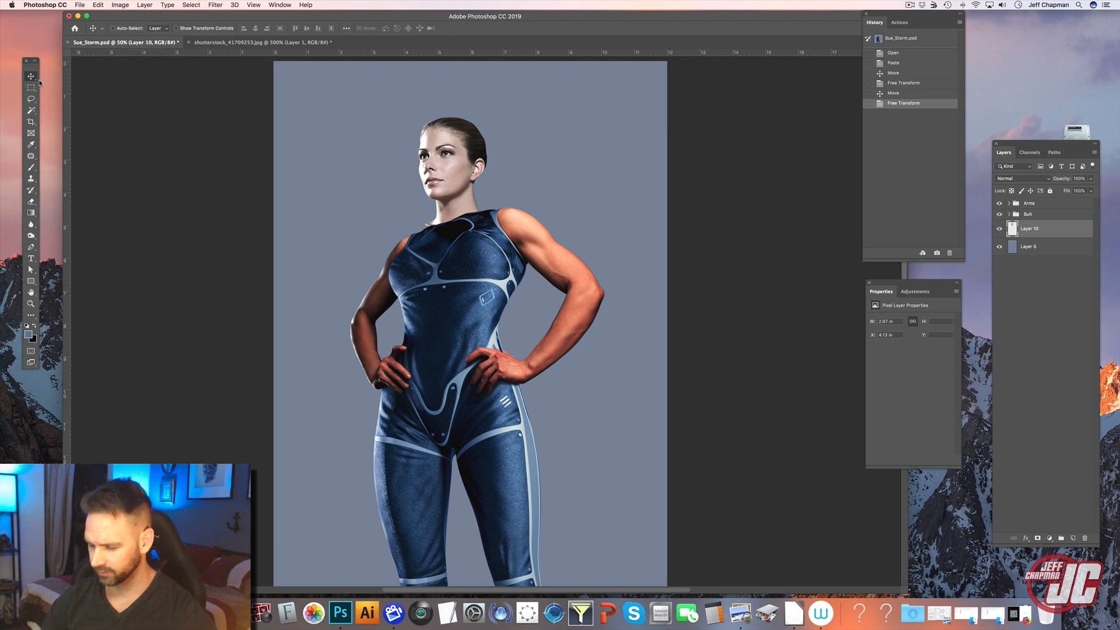
key("Right")
key("Right")
key("Right")
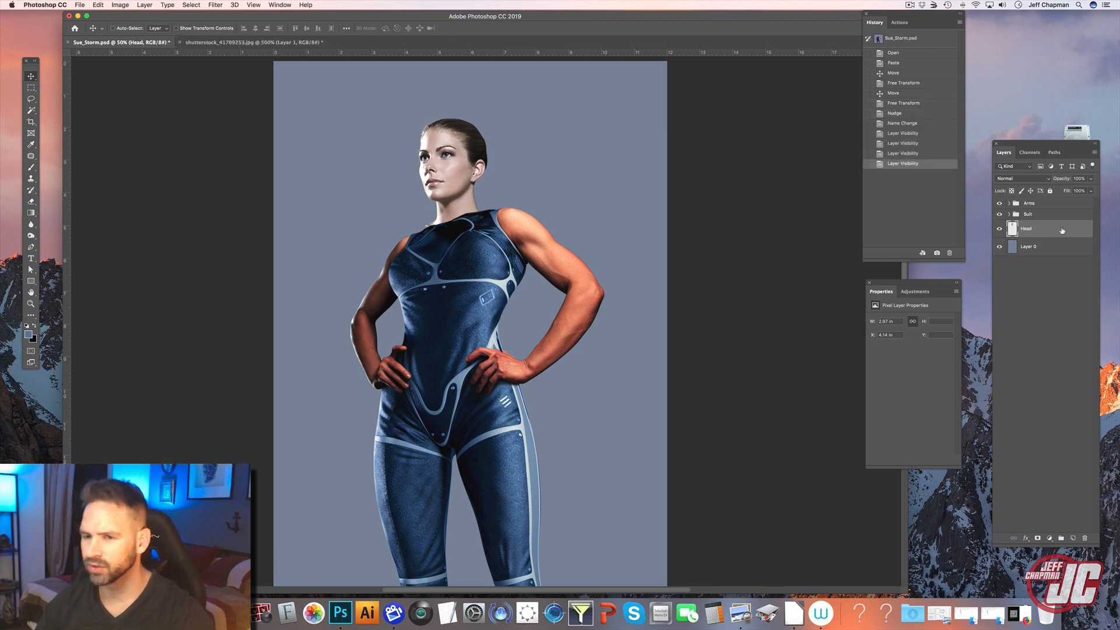
Reshape the woman's head on the Head layer with the Liquify filter
left_click(216, 5)
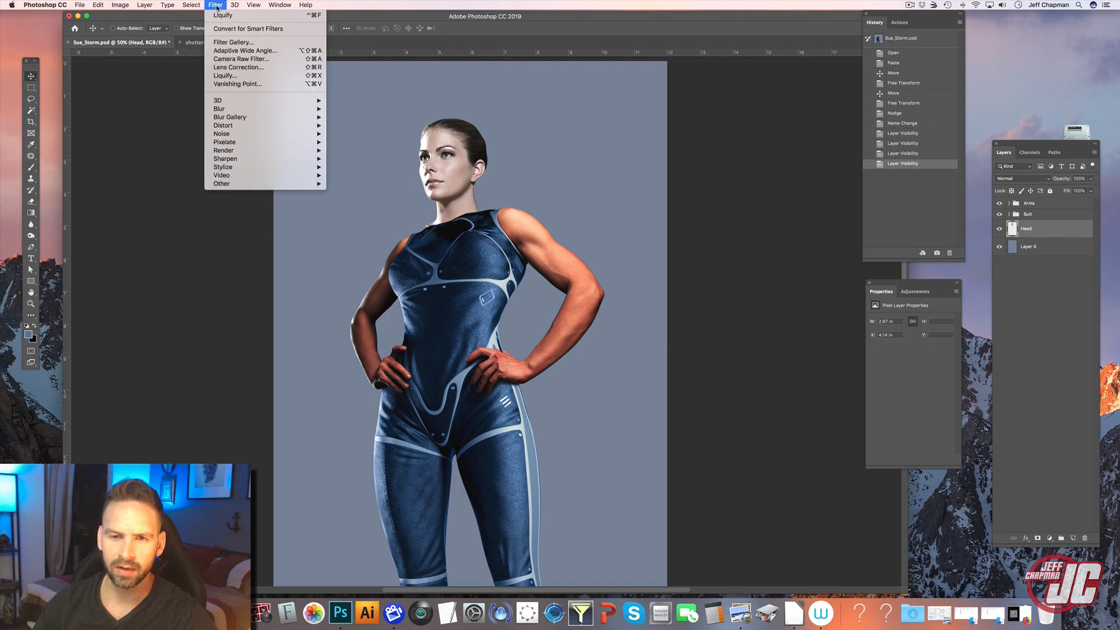
left_click(241, 76)
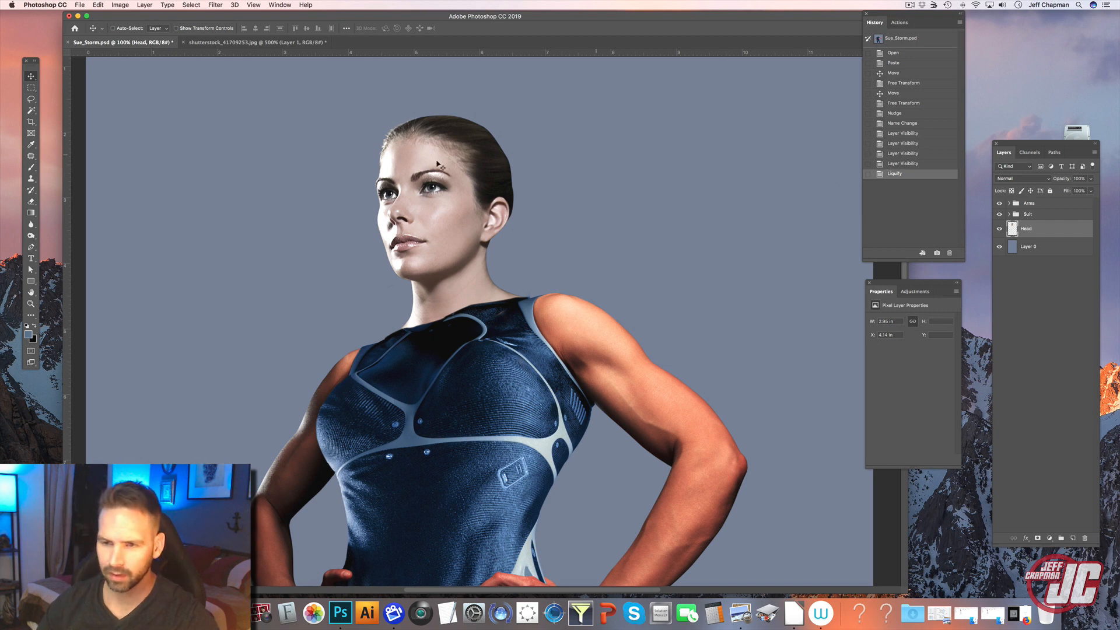
Clip Levels and Hue/Saturation adjustments to the Head layer, darkening the Levels midtones to 0.55 and adjusting the saturation
left_click(1050, 540)
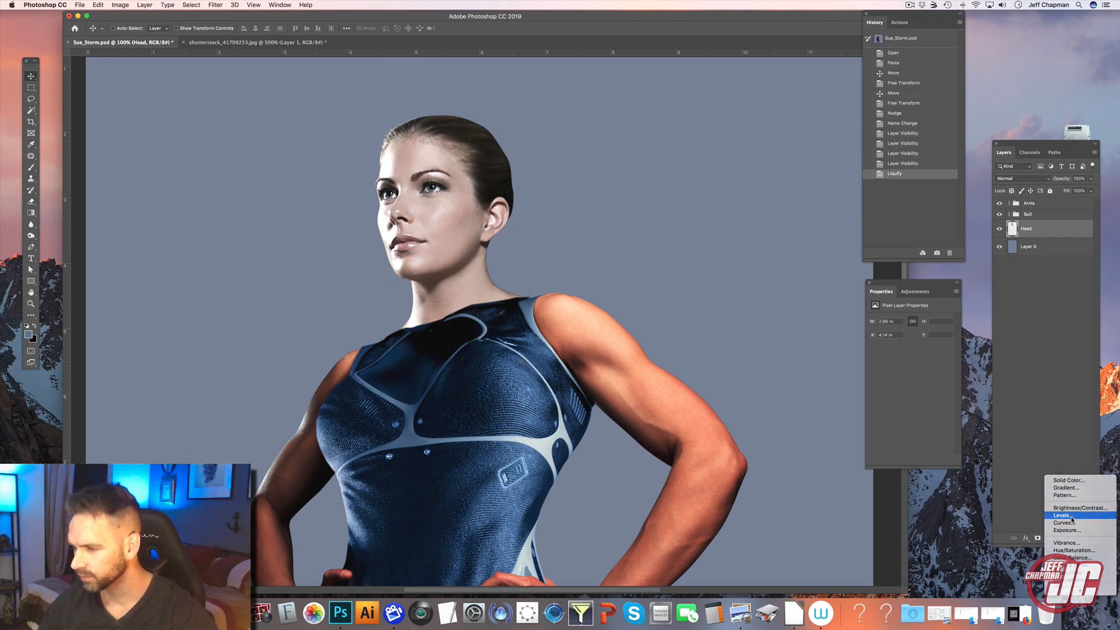
left_click(1062, 516)
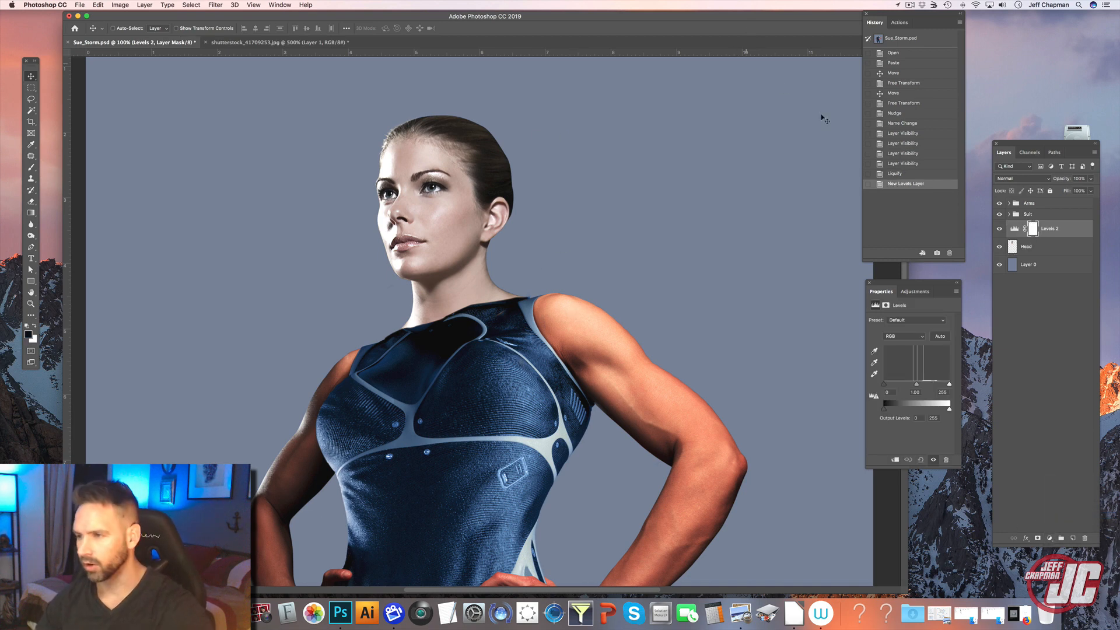
right_click(1055, 232)
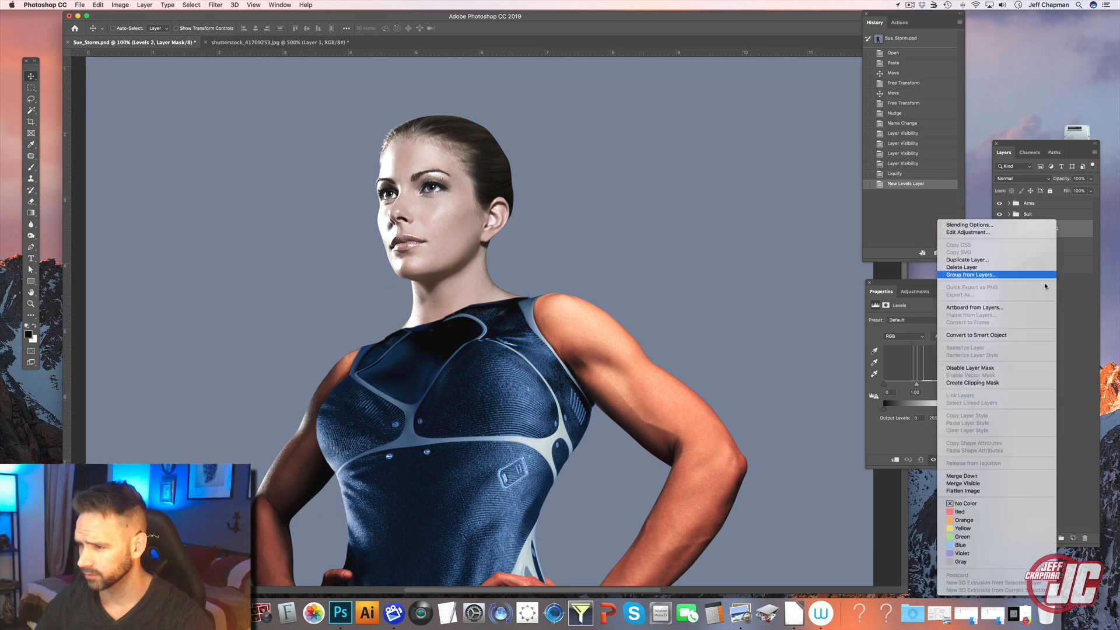
left_click(988, 384)
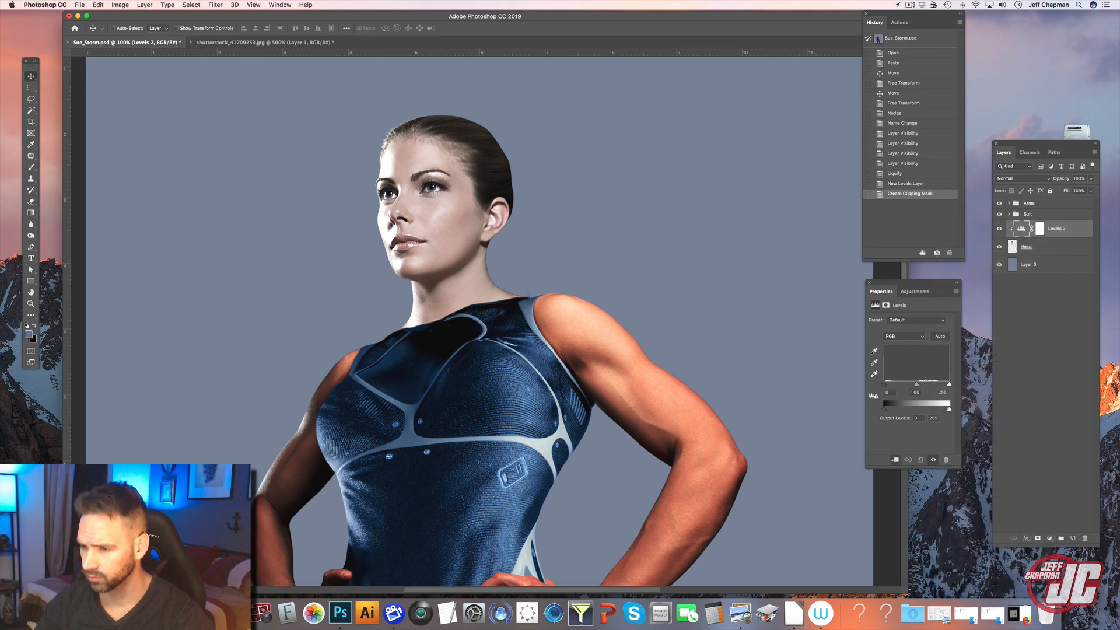
left_click_drag(917, 384, 930, 387)
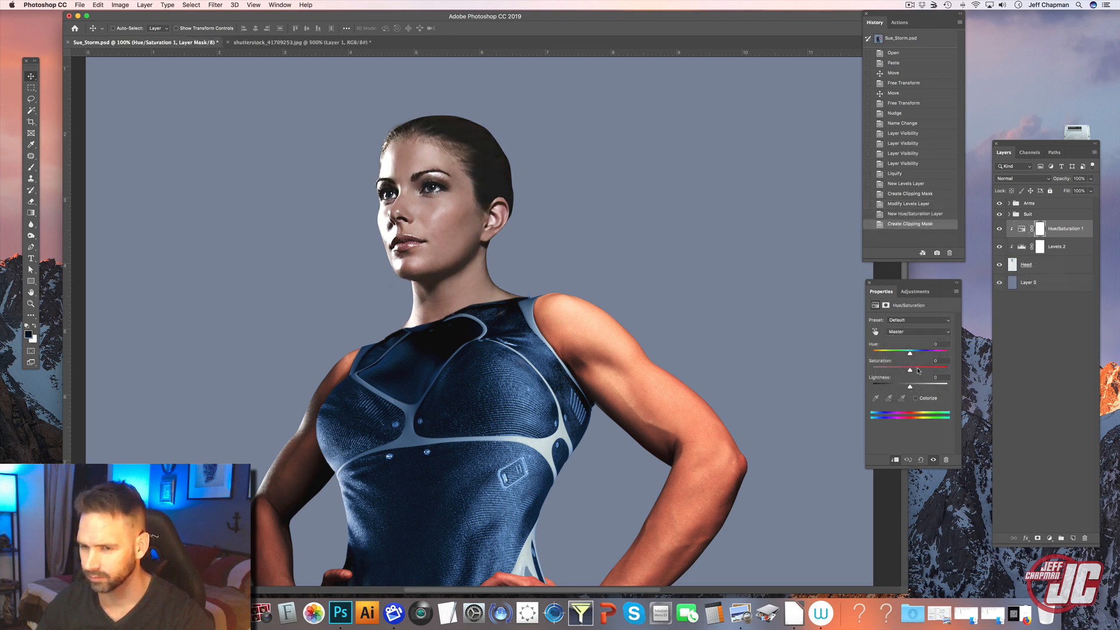
left_click_drag(919, 371, 920, 370)
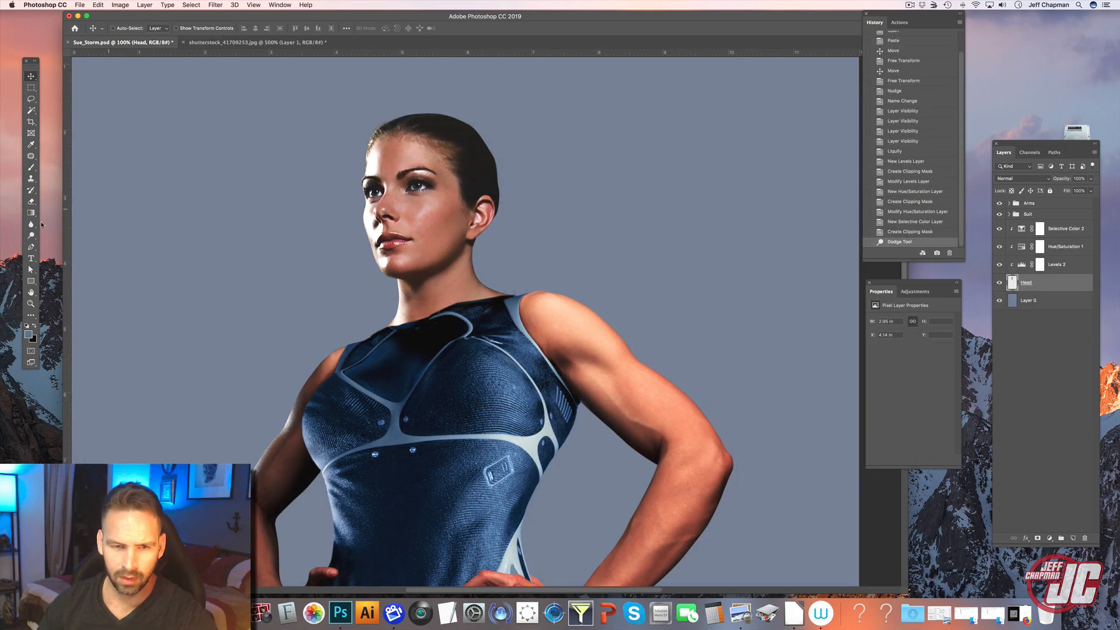
Try dodging the cheek at 100% exposure, undo the strokes, and set the Dodge tool's exposure to 15%
left_click(32, 235)
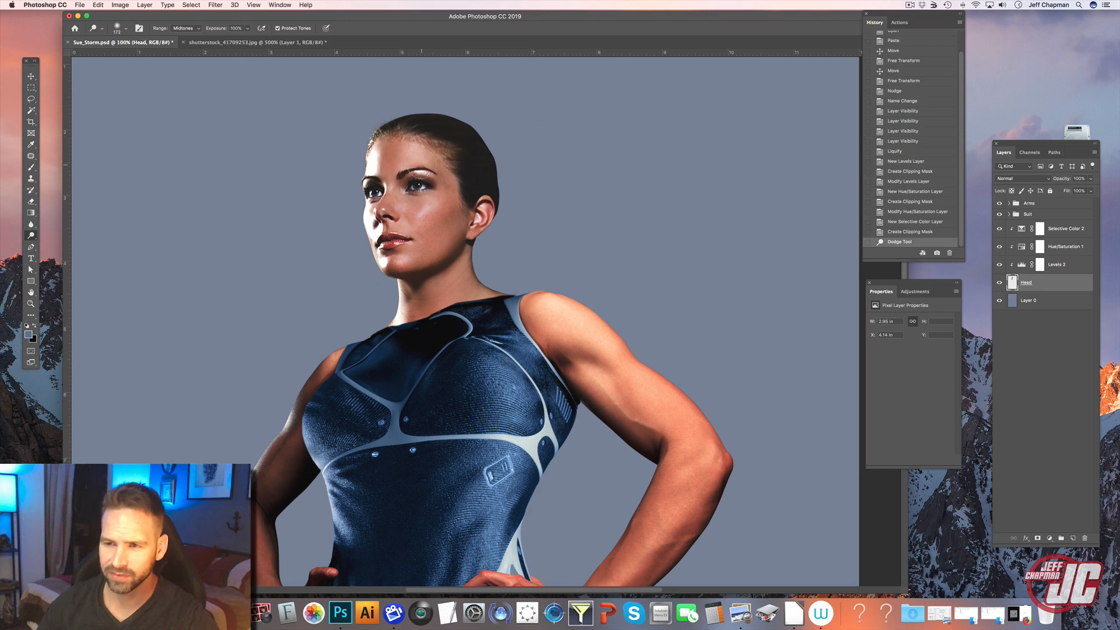
left_click(446, 224)
key("super+z")
key("super+z")
key("super+z")
key("super+z")
key("super+z")
key("1")
key("6")
Lighten the midtones of the woman's cheek and neck on the Head layer with the Dodge tool
left_click(426, 215)
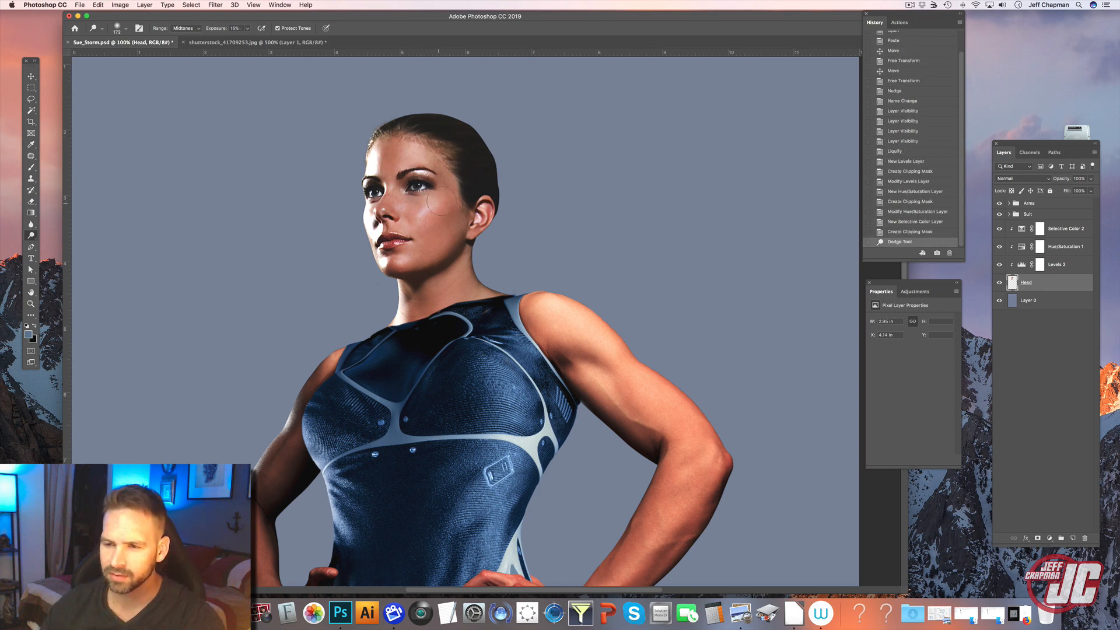
left_click(418, 220)
mouse_move(436, 223)
left_mouse_down()
mouse_move(406, 148)
mouse_move(443, 241)
mouse_move(440, 220)
mouse_move(430, 236)
mouse_move(444, 225)
mouse_move(615, 275)
mouse_move(601, 290)
mouse_move(501, 273)
mouse_move(474, 185)
mouse_move(422, 215)
left_mouse_up()
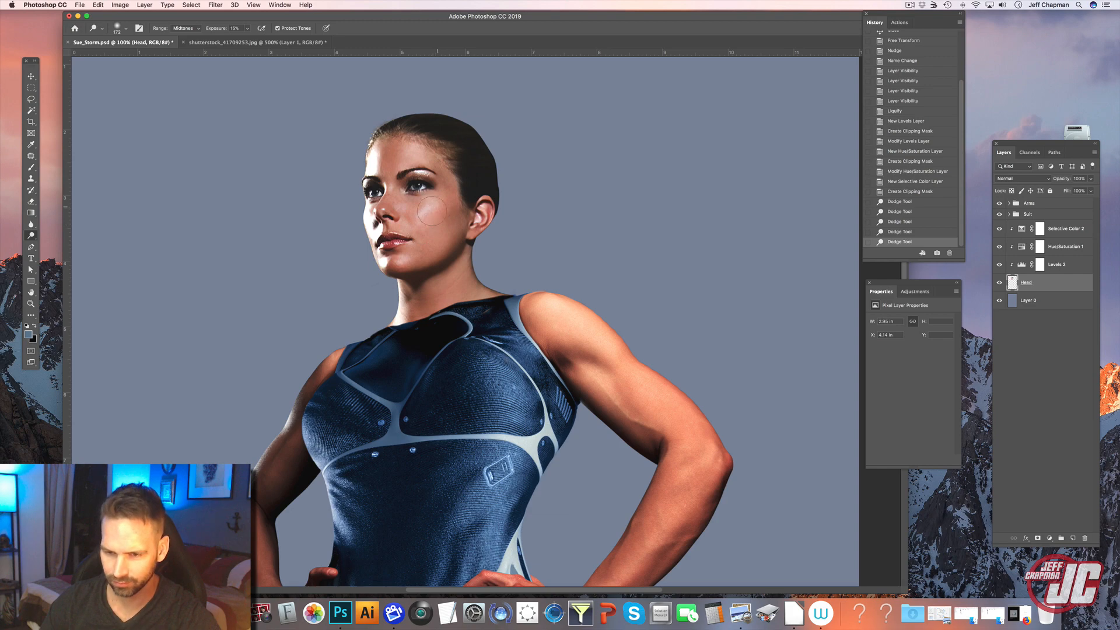
left_click_drag(451, 285, 470, 300)
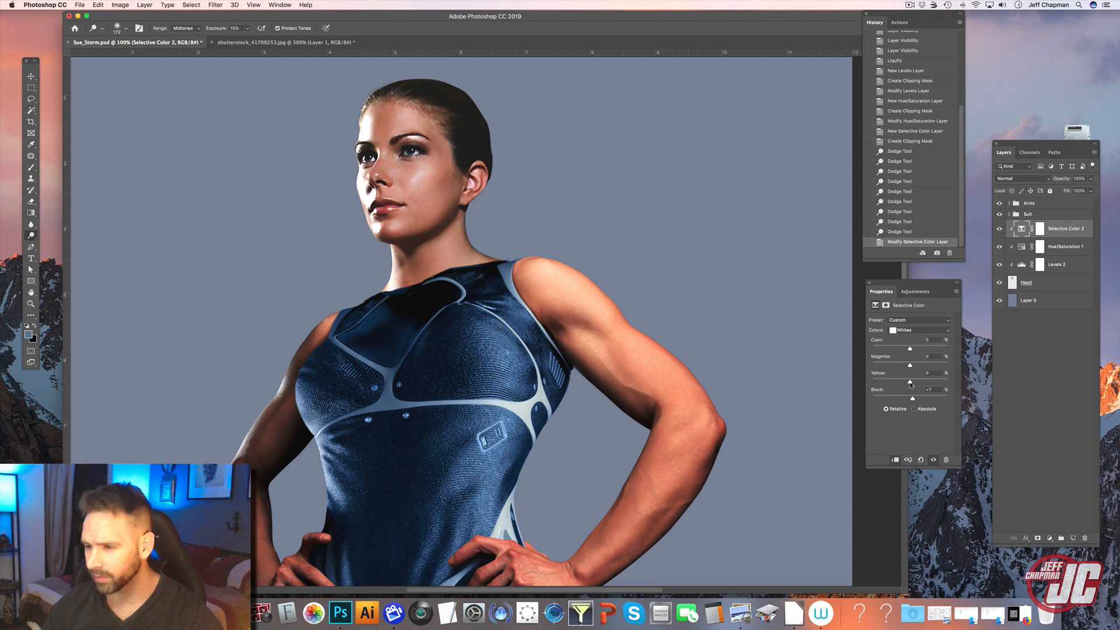
Lower Cyan, raise Black and adjust Yellow for the Selective Color whites, and restore the Levels midtones setting of 0.49
mouse_move(915, 400)
left_mouse_down()
mouse_move(961, 392)
mouse_move(902, 399)
mouse_move(939, 402)
mouse_move(920, 400)
left_mouse_up()
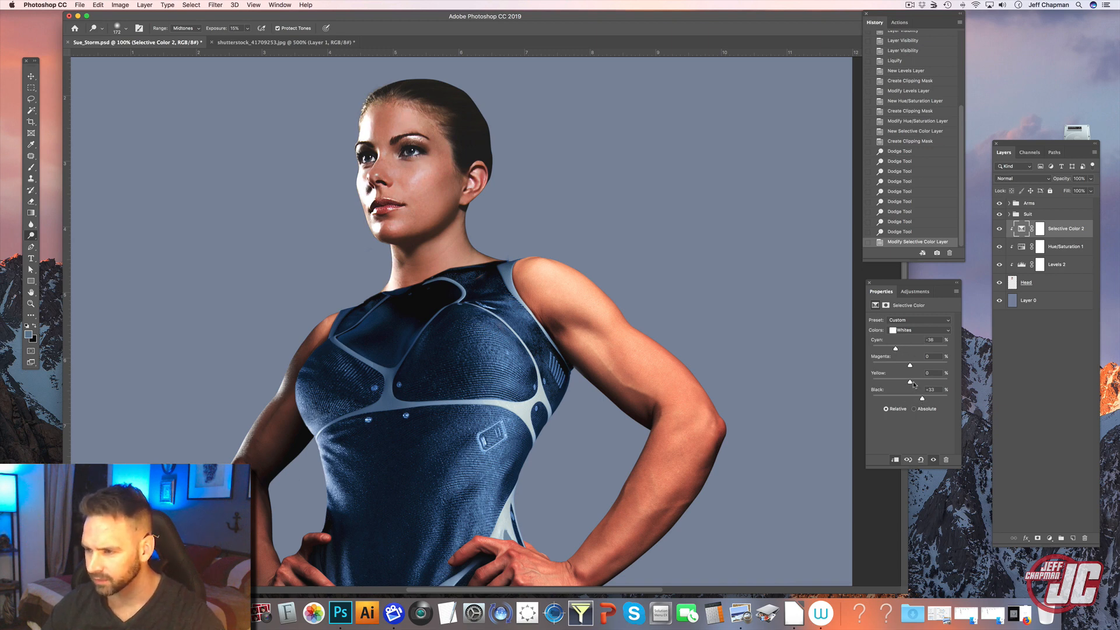
left_click_drag(912, 381, 924, 383)
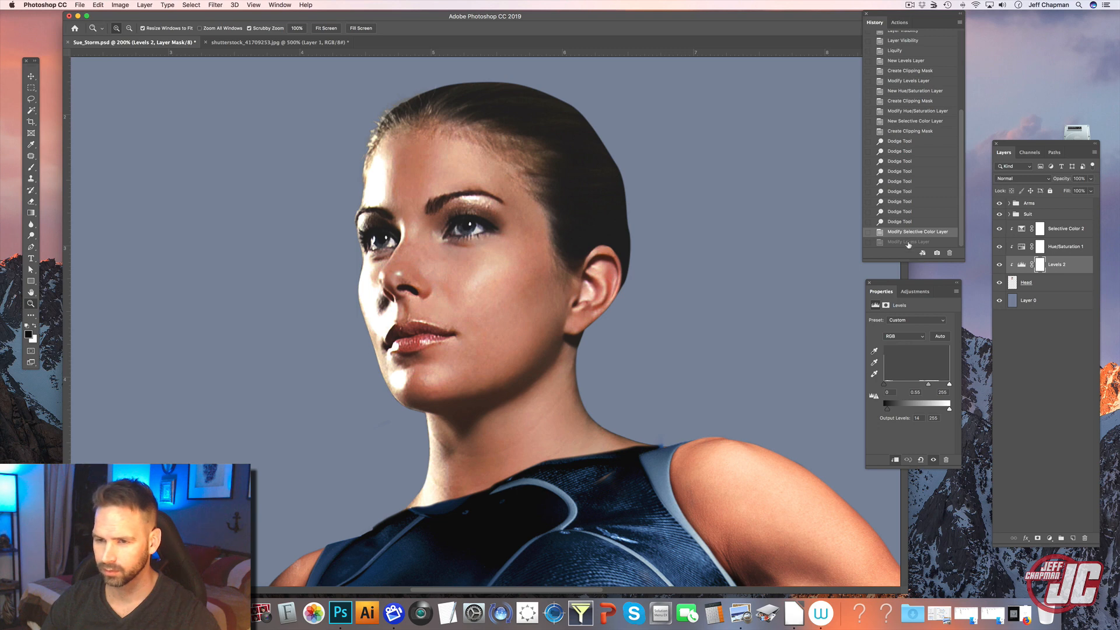
left_click(903, 242)
Add a new layer above Selective Color 2, clip it to the Head layer, and set its blending mode to Darken
left_click_drag(428, 231, 407, 212)
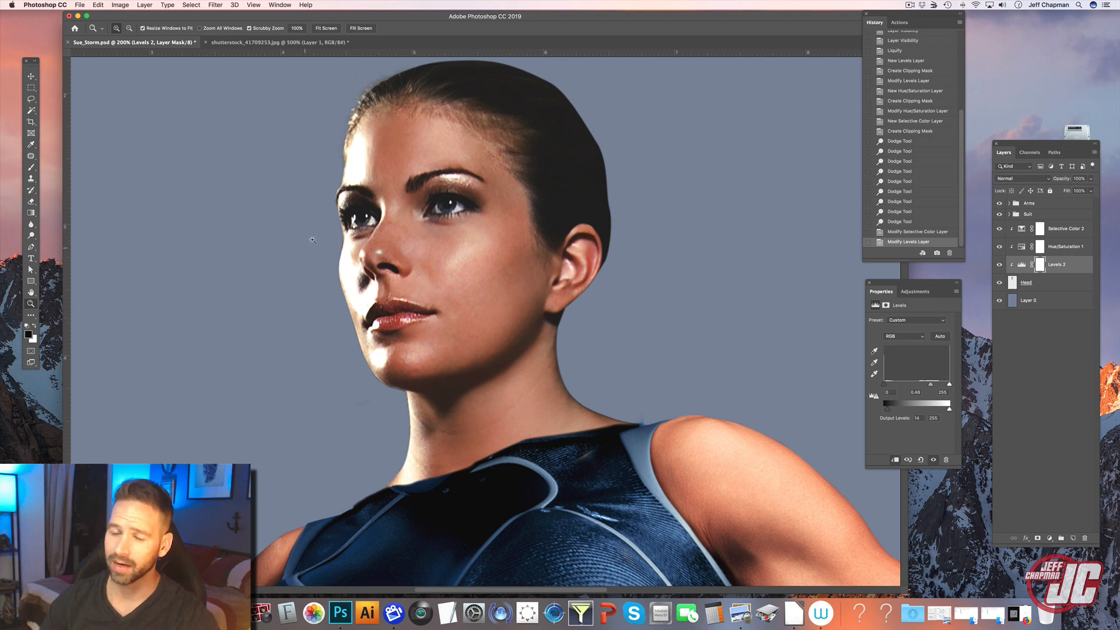
left_click_drag(397, 309, 441, 184)
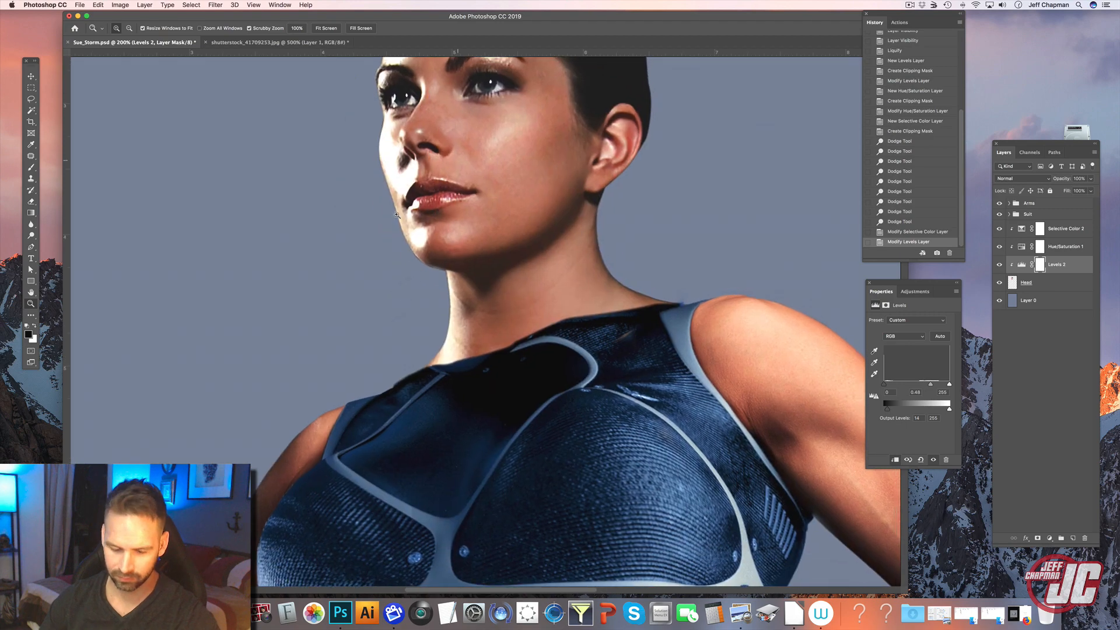
left_click(435, 267, "alt")
left_click(436, 270, "alt")
left_click(436, 270, "alt")
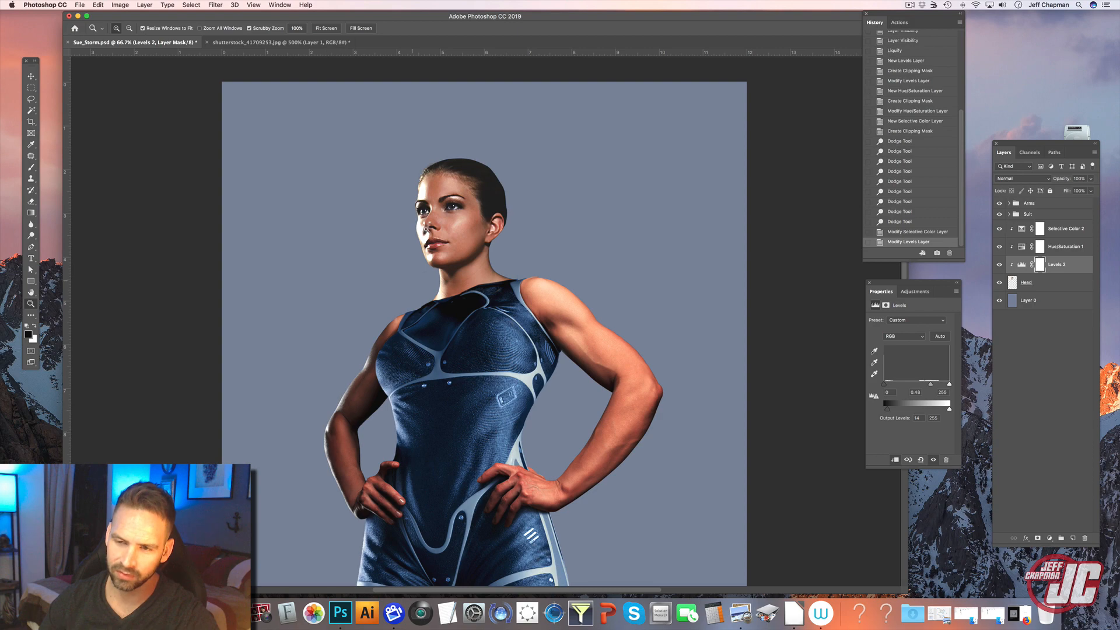
left_click_drag(418, 250, 385, 279)
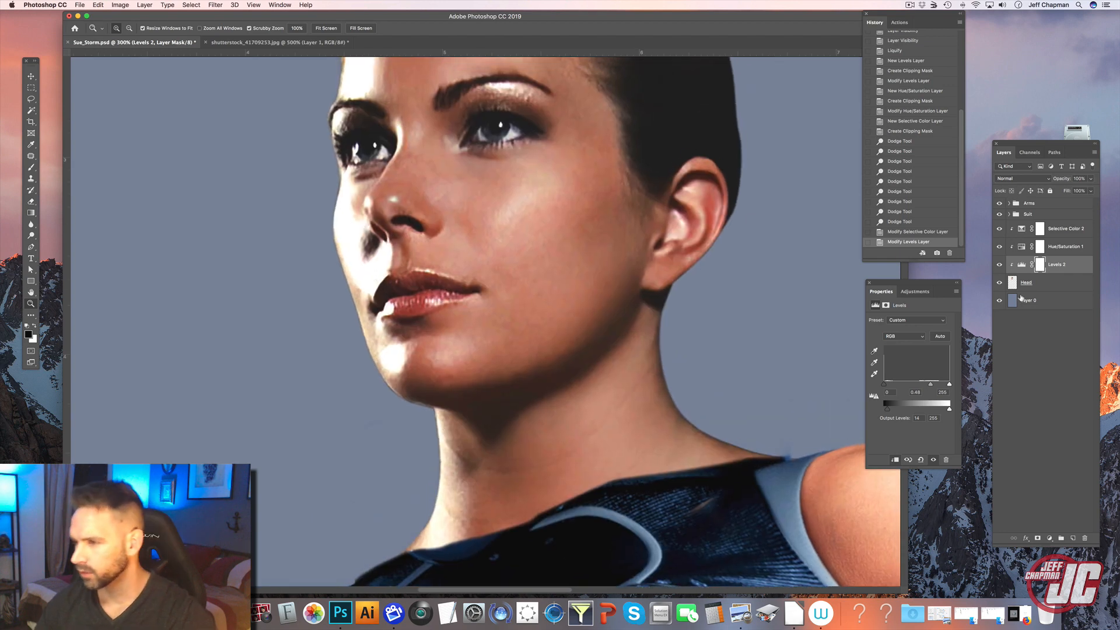
left_click(1058, 232)
left_click(1073, 538)
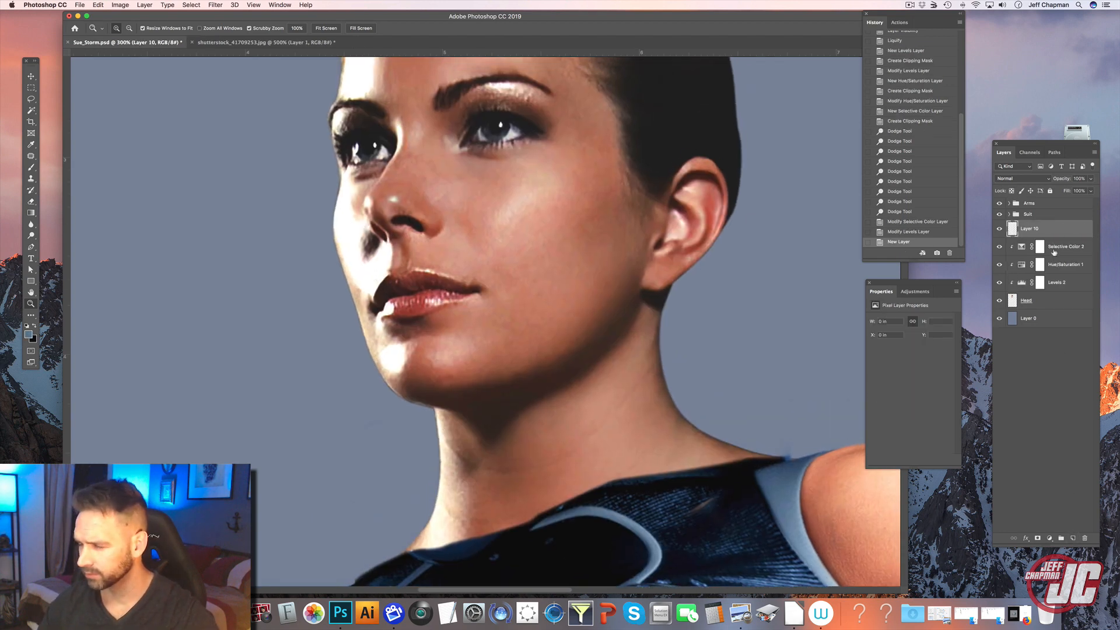
right_click(1045, 236)
left_click(969, 383)
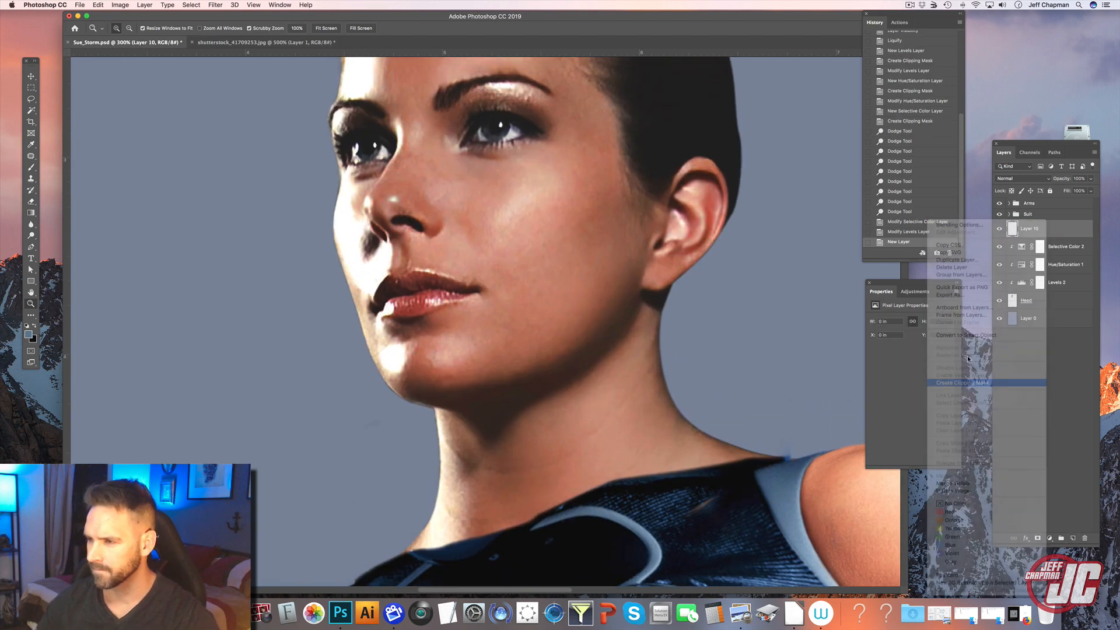
left_click(1022, 179)
left_click(1007, 196)
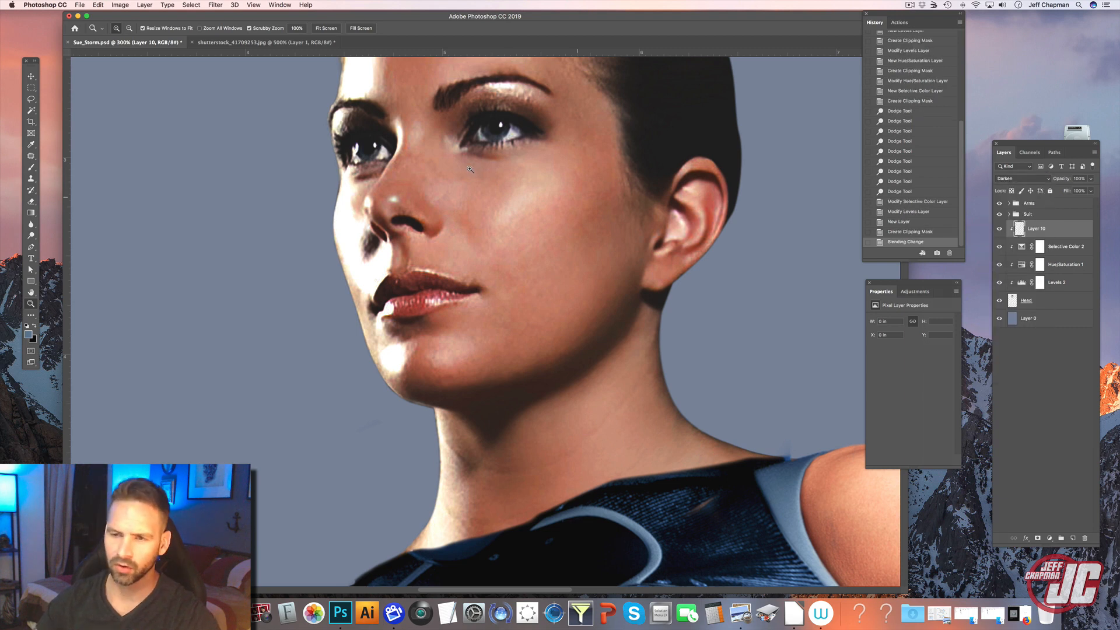
Paint sampled skin tones over the bright highlight on the shaded-out edge of the forehead with a soft, low-opacity brush
left_click_drag(399, 218, 390, 266)
key("super+r")
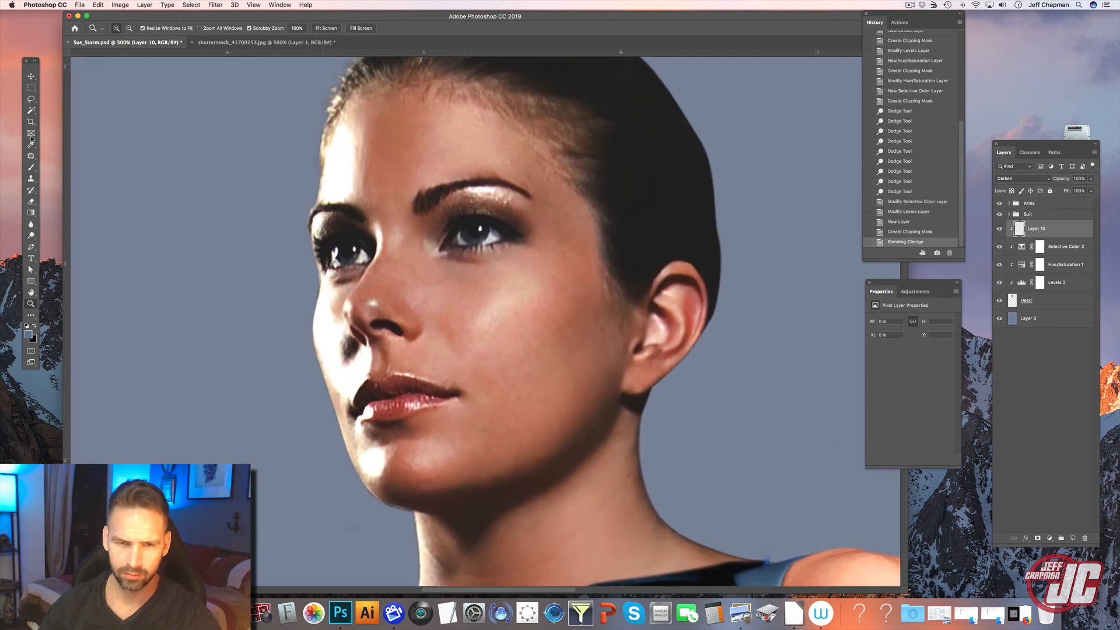
left_click(31, 168)
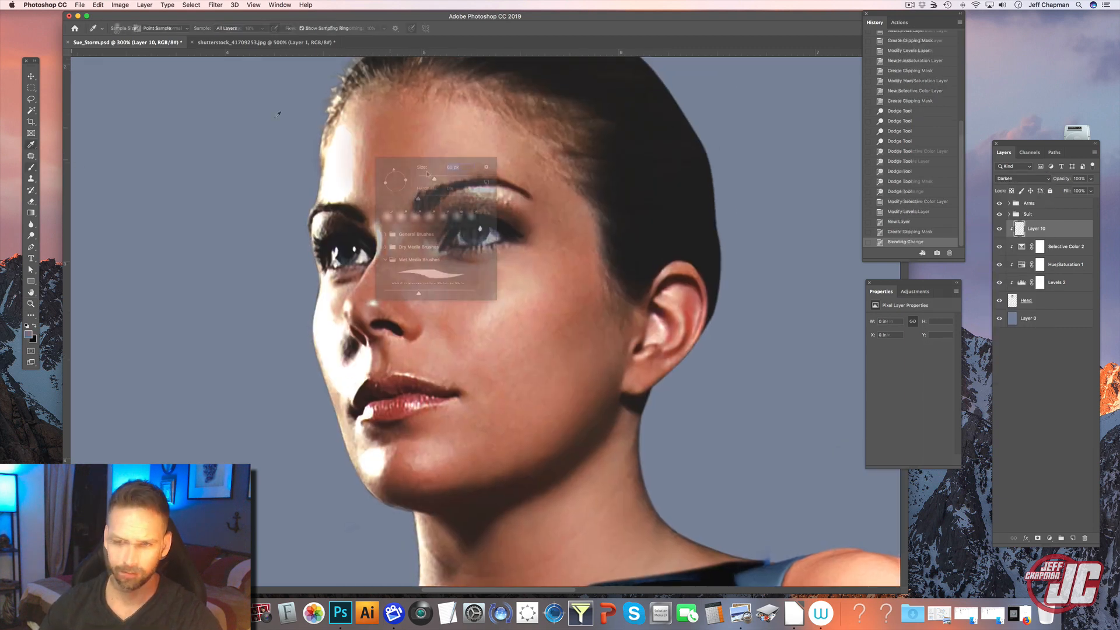
mouse_move(354, 131)
left_mouse_down()
mouse_move(353, 156)
mouse_move(353, 139)
mouse_move(345, 195)
left_mouse_up()
mouse_move(344, 117)
left_mouse_down()
mouse_move(348, 164)
mouse_move(358, 116)
mouse_move(357, 190)
left_mouse_up()
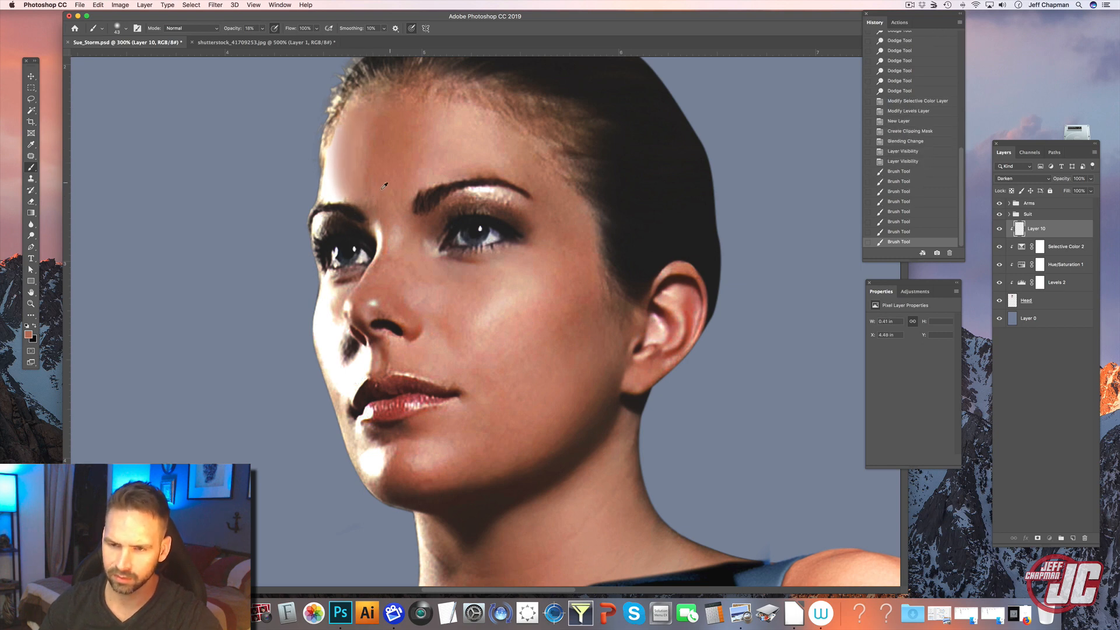
mouse_move(344, 130)
left_mouse_down()
mouse_move(342, 189)
mouse_move(359, 142)
mouse_move(439, 153)
mouse_move(354, 138)
mouse_move(338, 192)
left_mouse_up()
left_click(441, 144, "alt")
left_click_drag(343, 152, 338, 193)
left_click(470, 139, "alt")
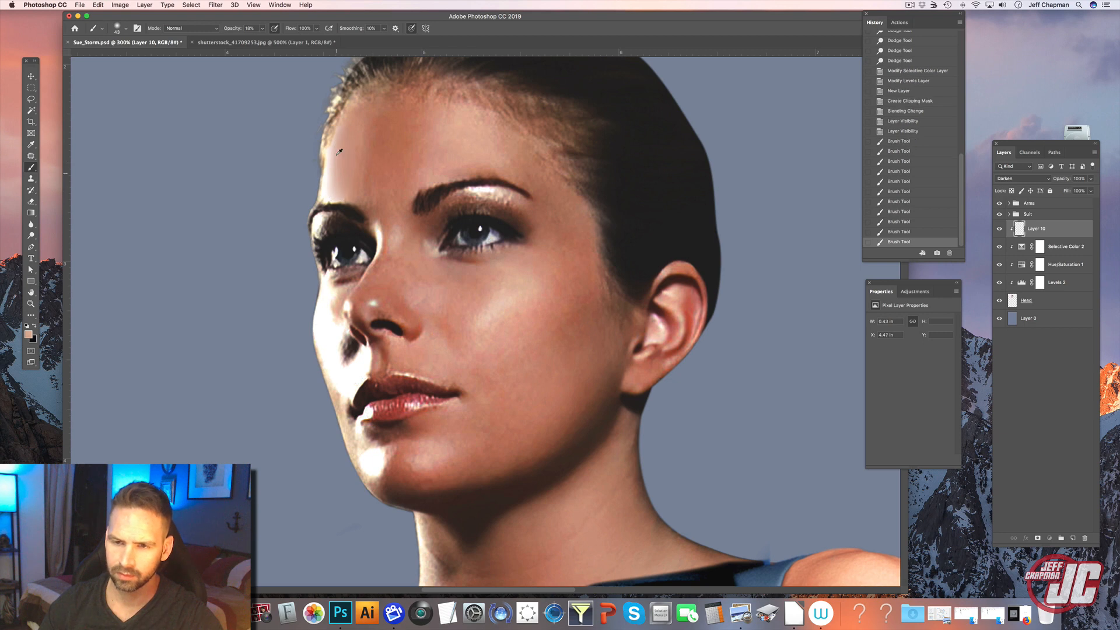
left_click(373, 142, "alt")
mouse_move(357, 132)
left_mouse_down()
mouse_move(355, 156)
mouse_move(359, 139)
mouse_move(356, 182)
left_mouse_up()
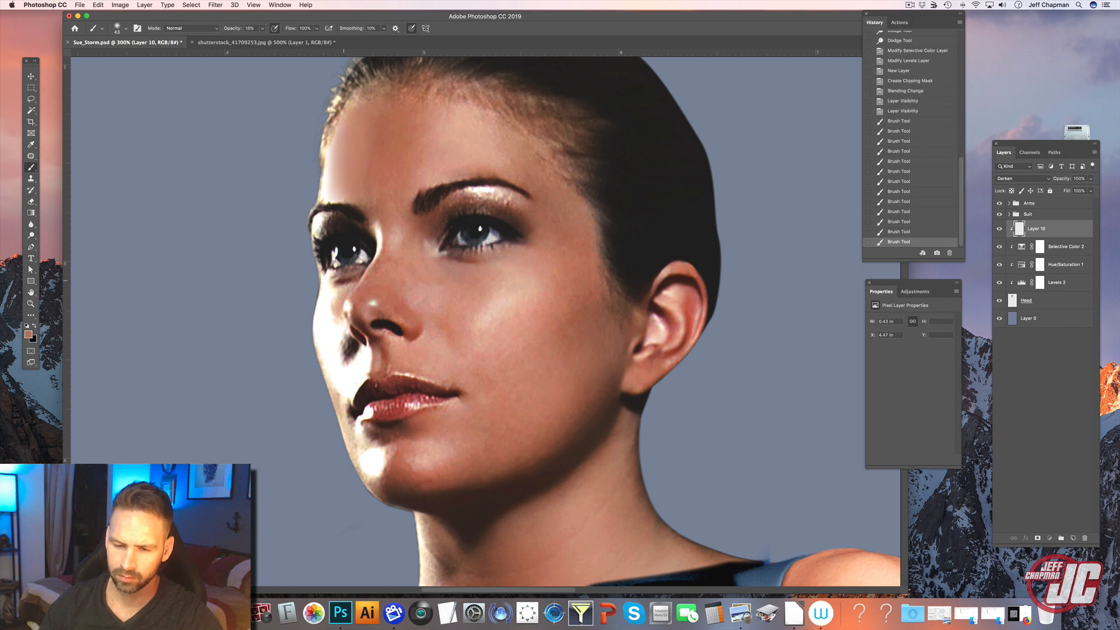
Reduce the brush size and paint sampled skin tones over the blown-out far cheek and the forehead's outer edge
right_click(383, 247)
left_click_drag(442, 267, 438, 267)
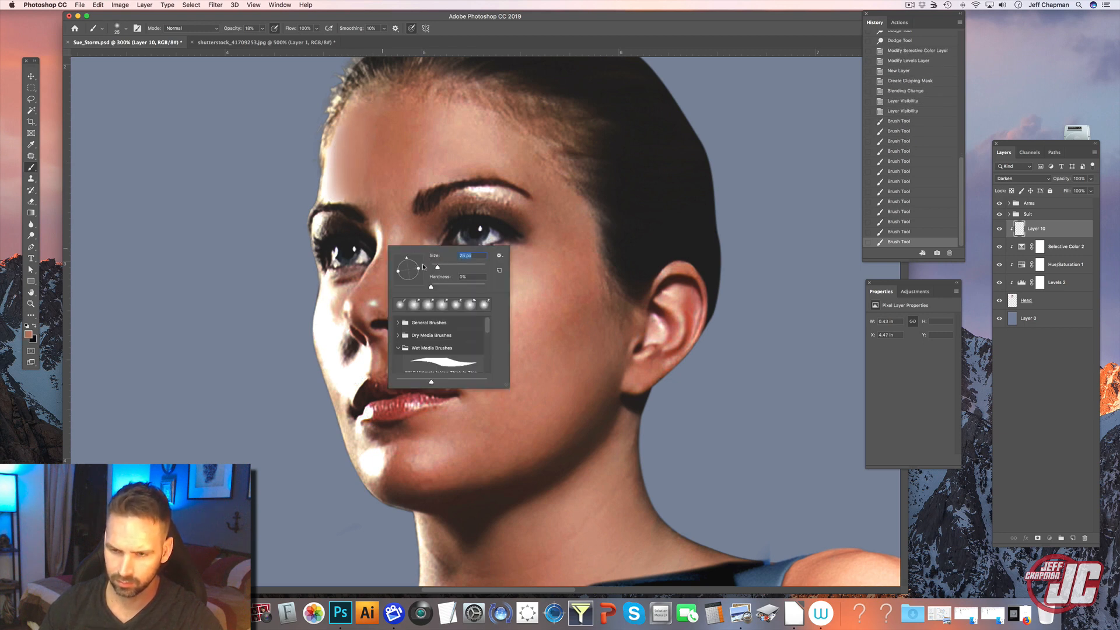
left_click(335, 290, "alt")
mouse_move(332, 307)
left_mouse_down()
mouse_move(334, 337)
mouse_move(335, 328)
left_mouse_up()
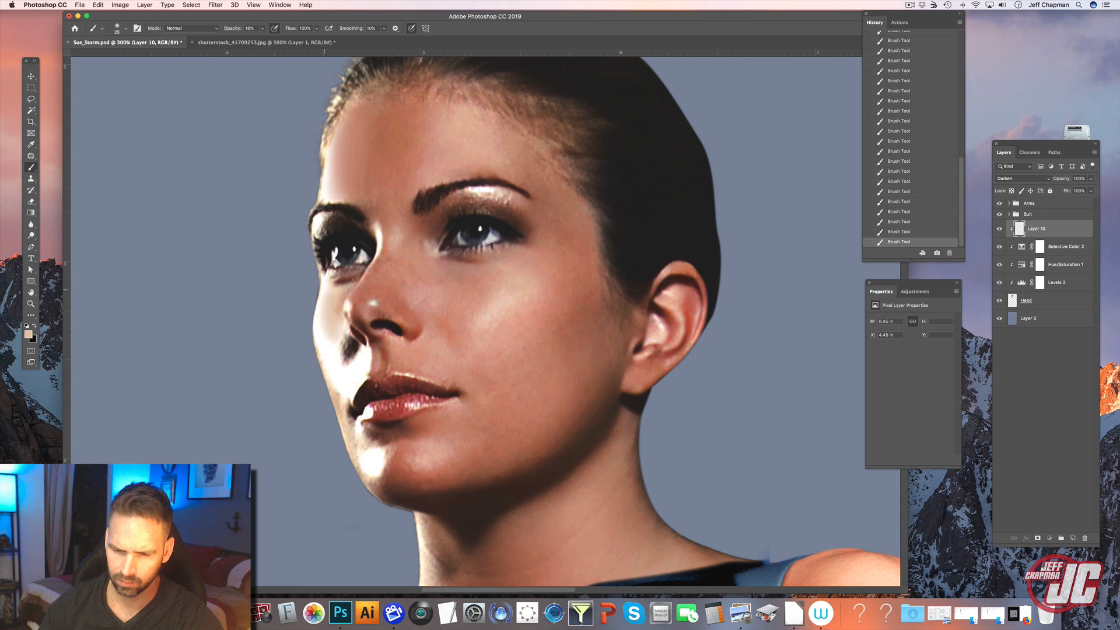
left_click(357, 145, "alt")
left_click_drag(334, 134, 327, 158)
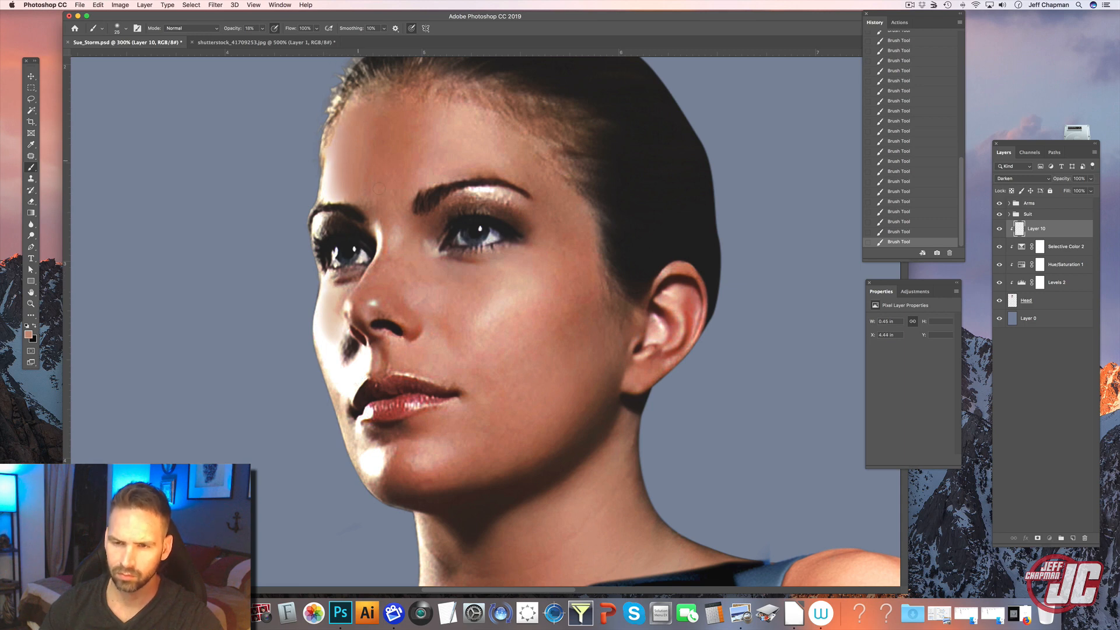
Paint sampled skin tones over the bright area between the nostril, far cheek and mouth
scroll(356, 272, "down", 5)
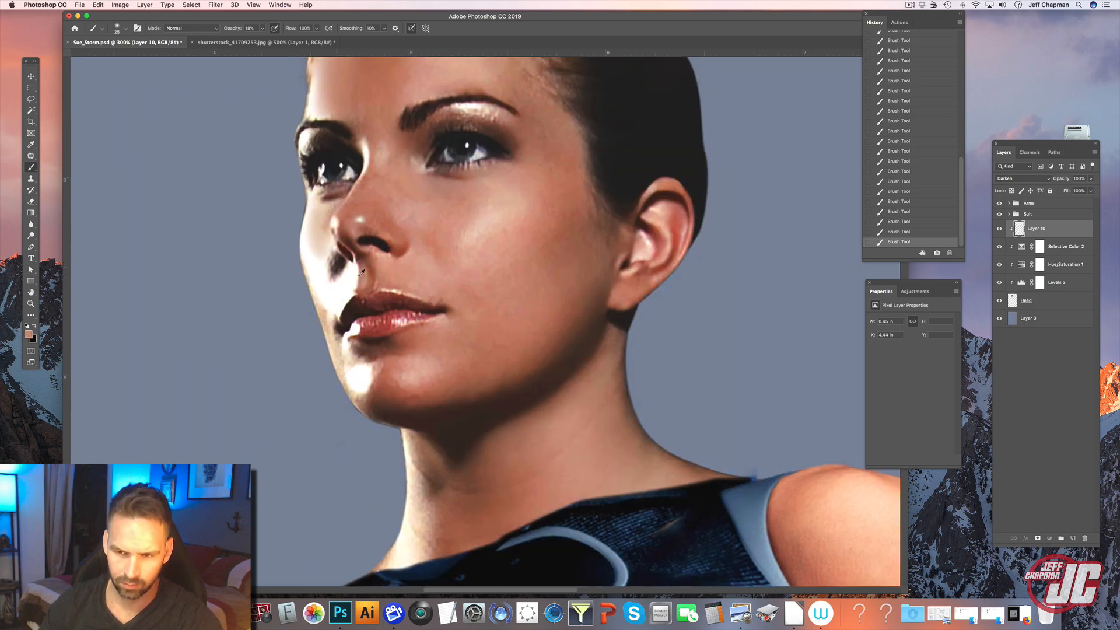
left_click(405, 247, "alt")
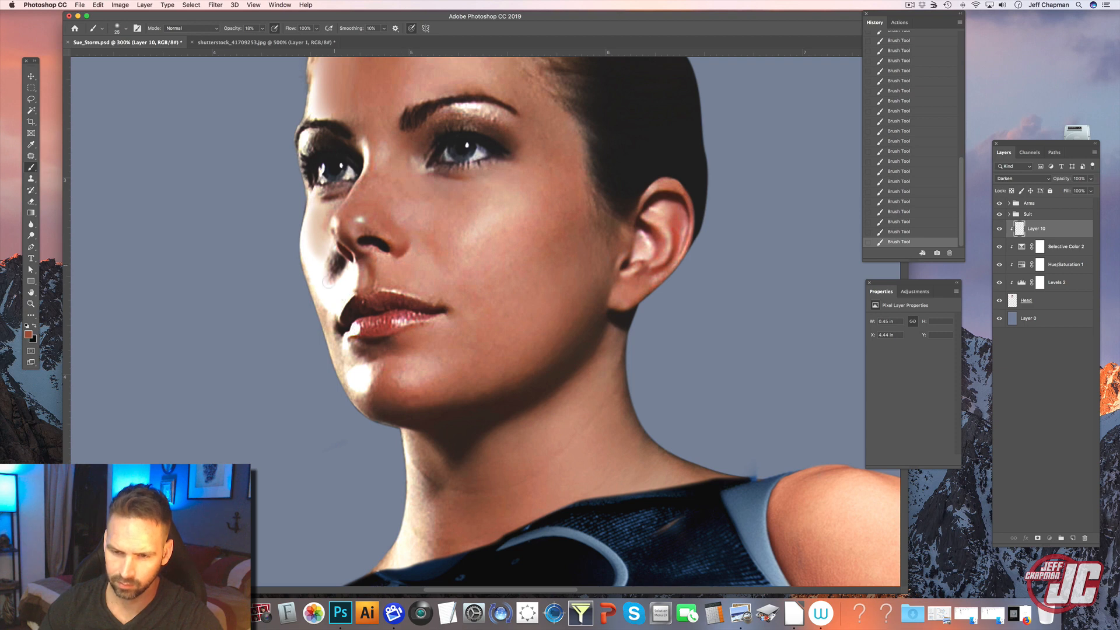
mouse_move(336, 267)
left_mouse_down()
mouse_move(327, 293)
mouse_move(343, 279)
left_mouse_up()
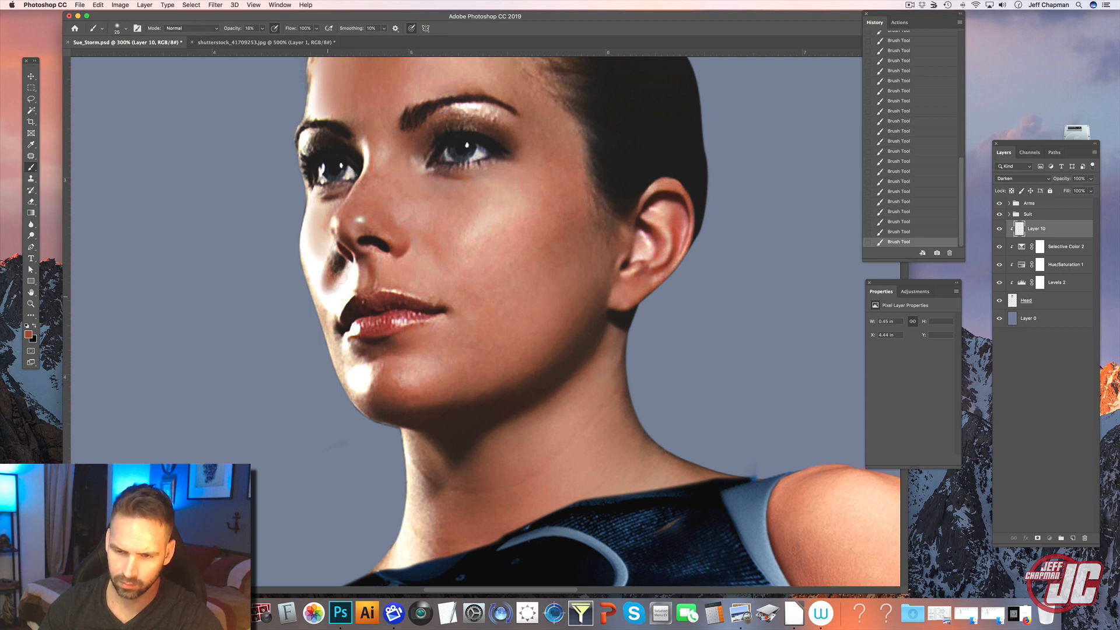
left_click(373, 241, "alt")
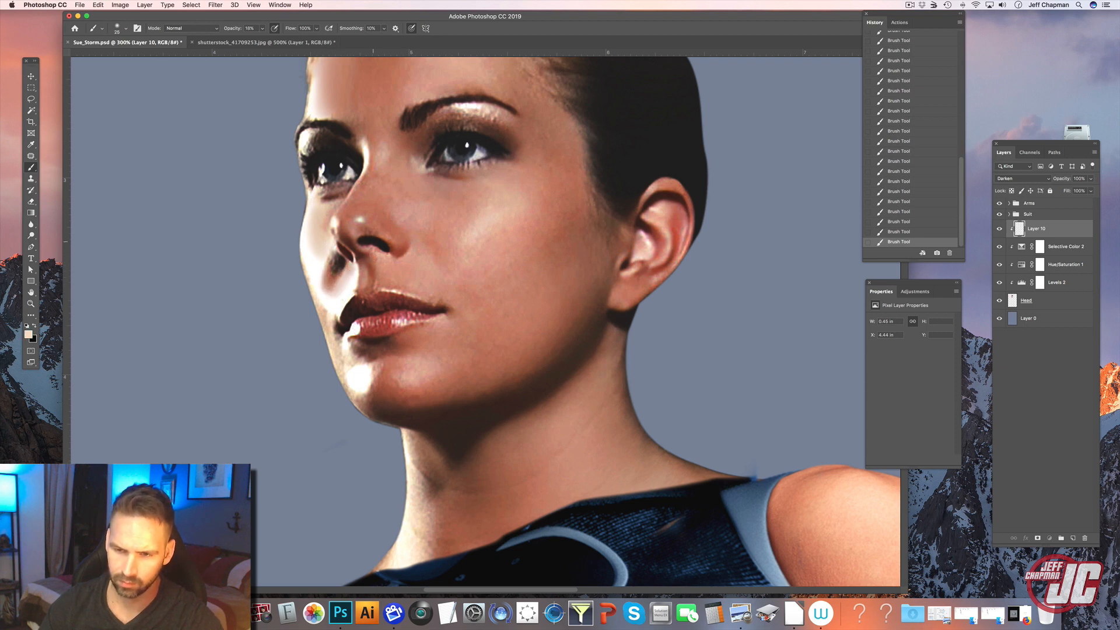
left_click(335, 272, "alt")
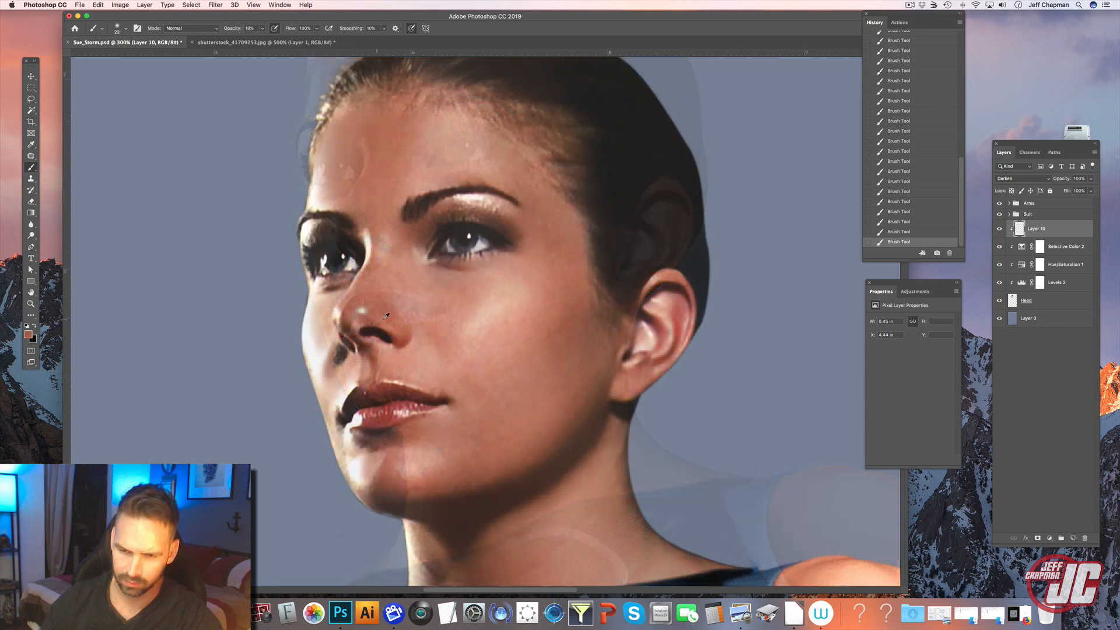
Sample the skin tone beside the nose, enlarge the brush to 33 px, and paint over the far cheek beside the nostril
left_click(402, 325, "alt")
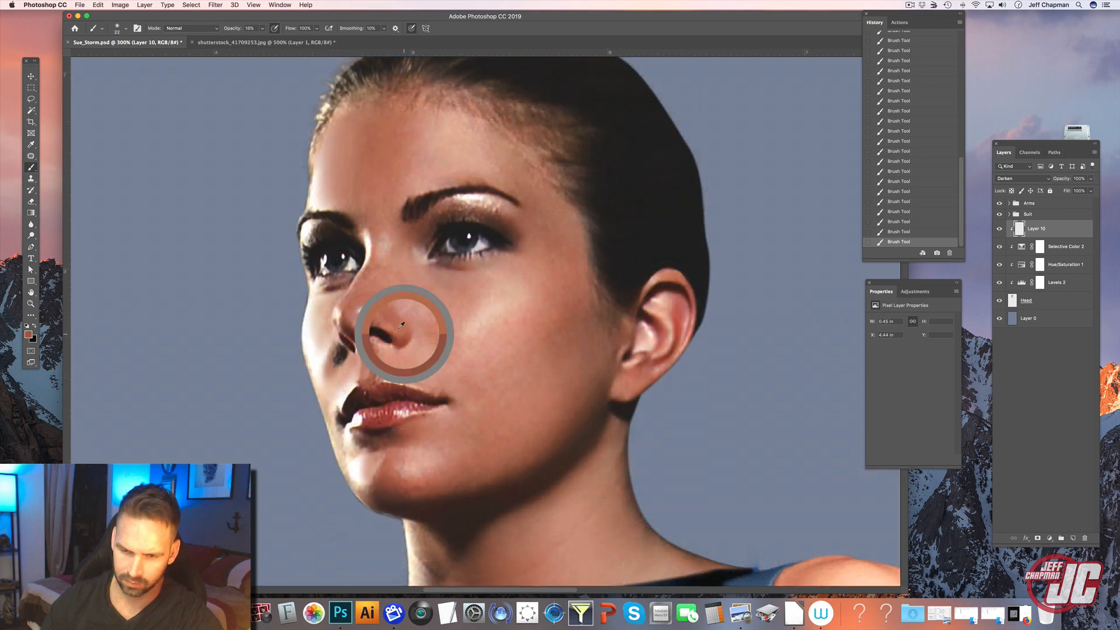
right_click(401, 325)
left_click_drag(435, 319, 442, 319)
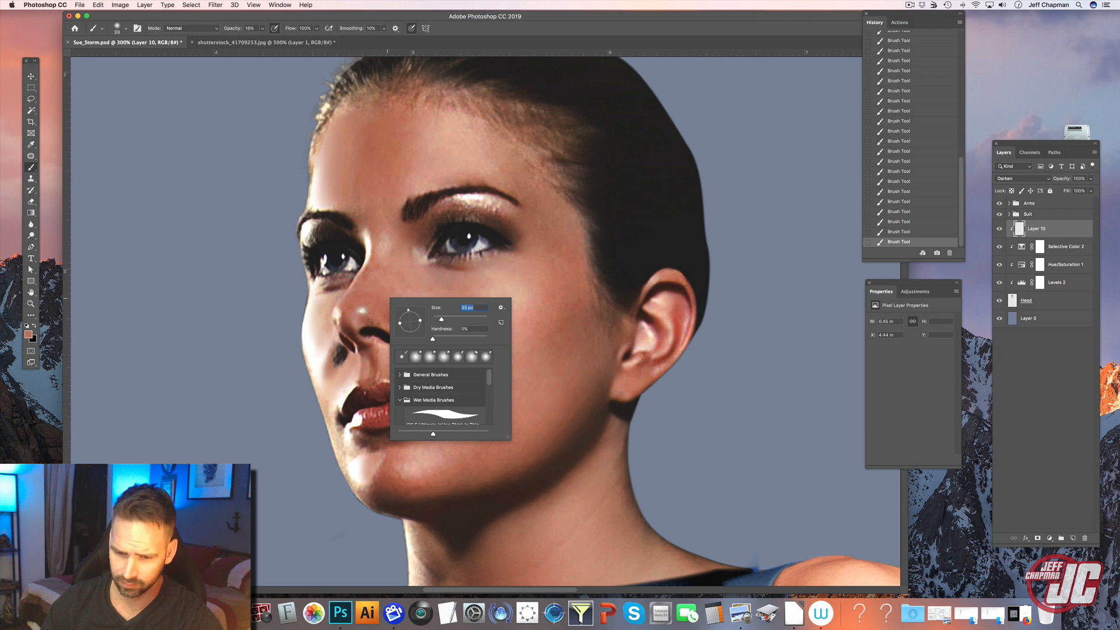
left_click(340, 360)
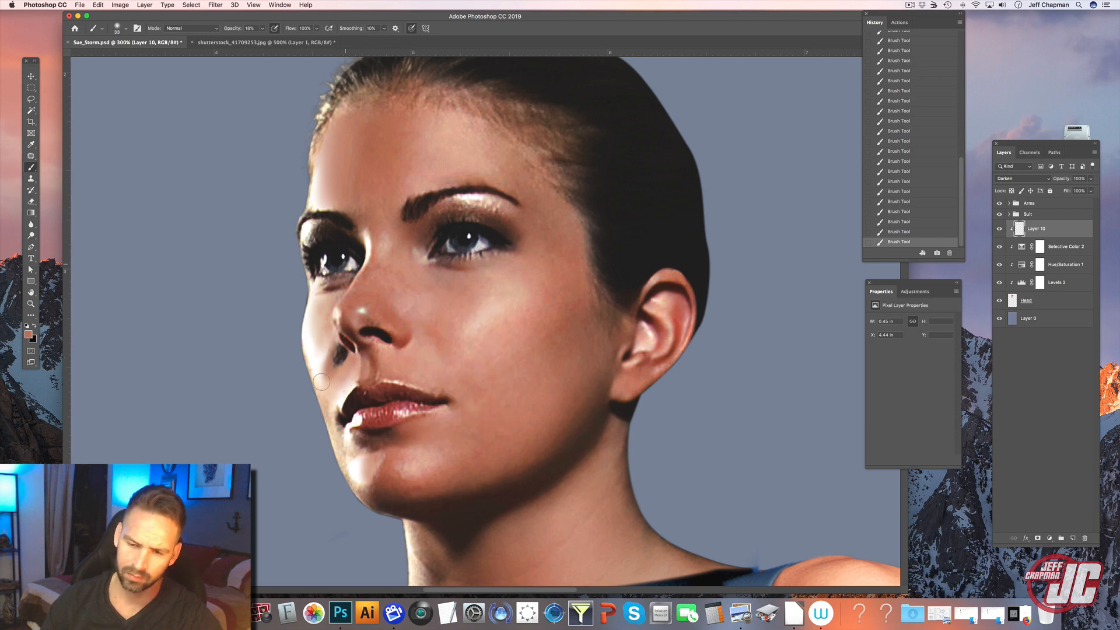
Undo the last chin stroke and paint sampled skin tones over the bright far edge of the chin
left_click(384, 469, "alt")
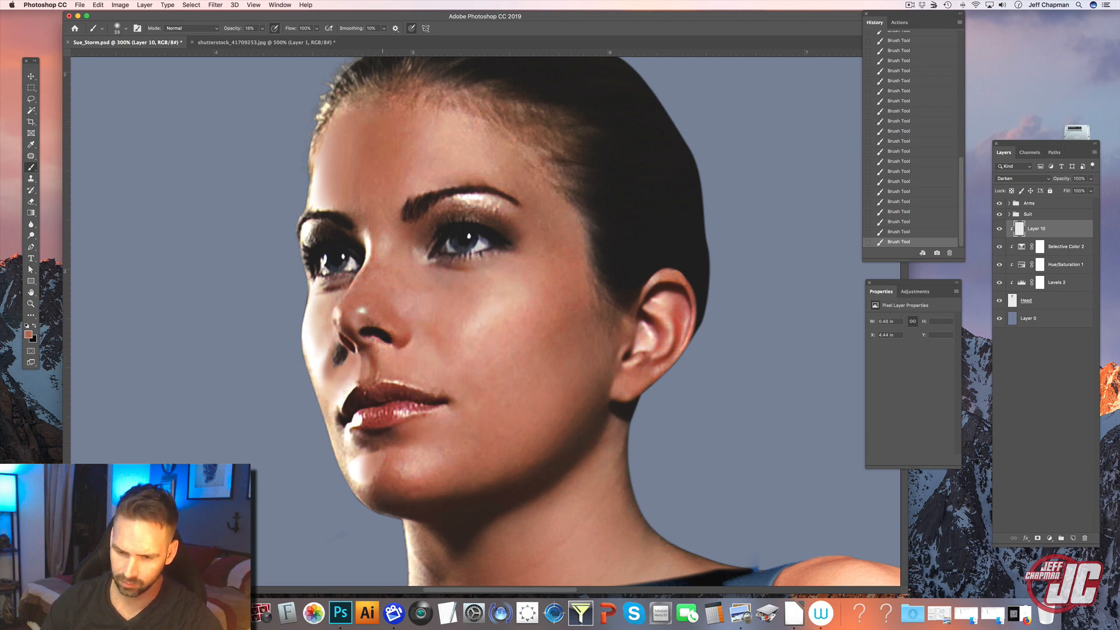
left_click(385, 477, "alt")
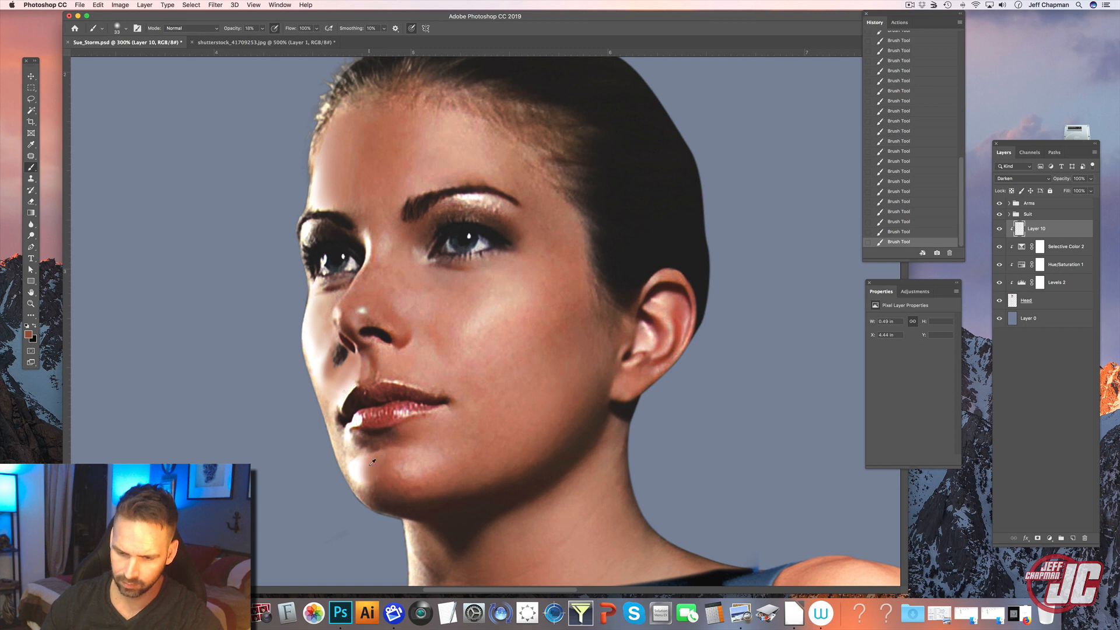
key("super+z")
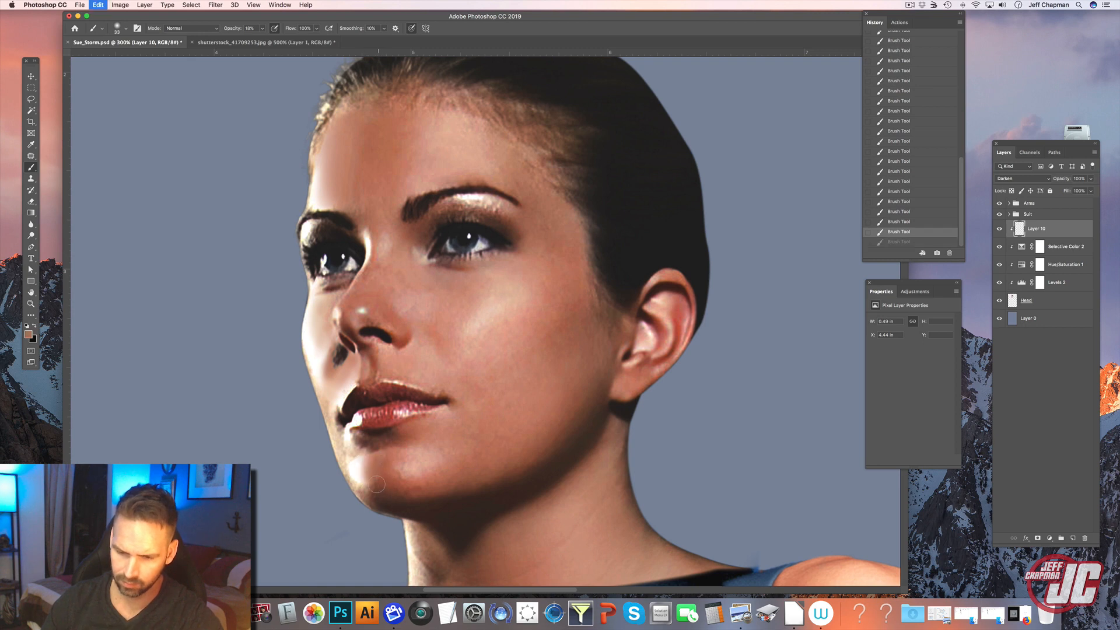
left_click_drag(371, 469, 385, 497)
left_click(388, 499, "alt")
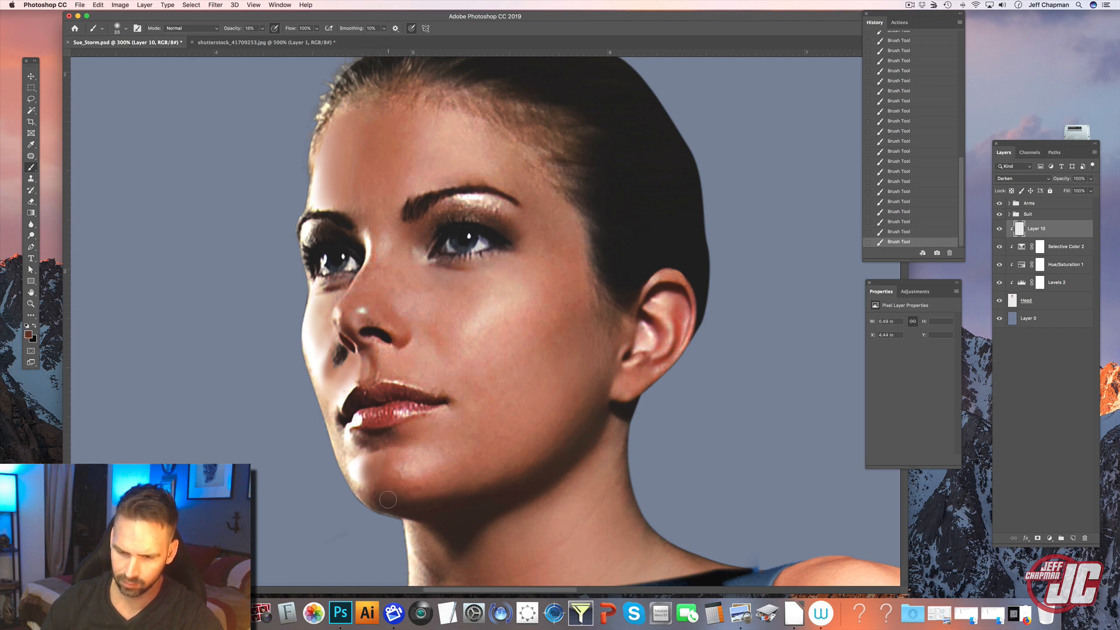
left_click(376, 455, "alt")
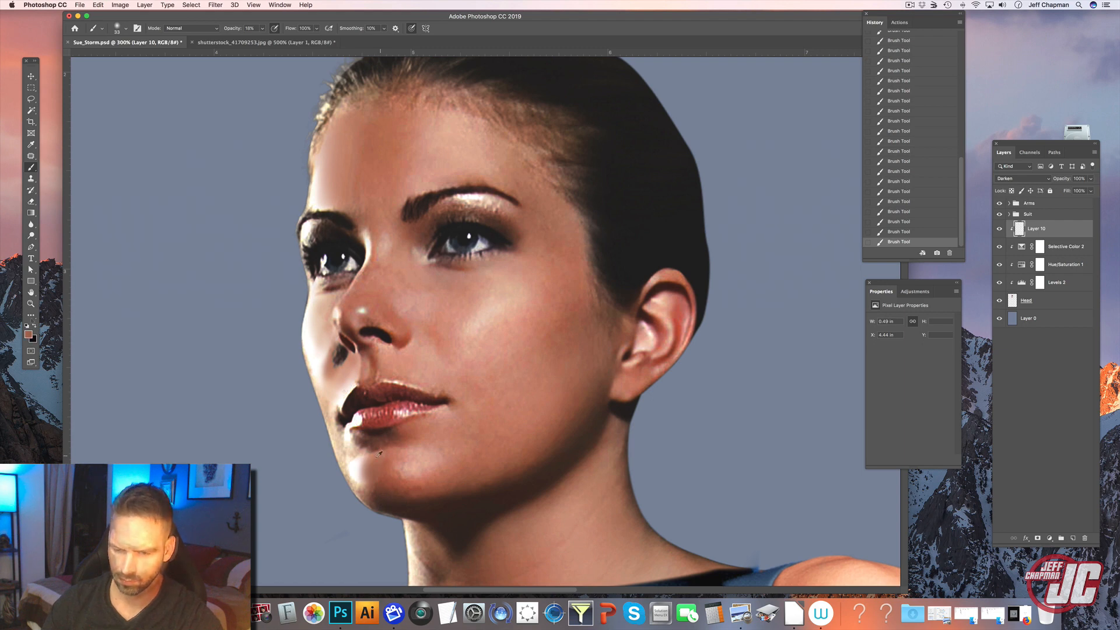
left_click(378, 450, "alt")
Place a new clipped layer below Layer 10, set its blend mode to Linear Dodge (Add), and ready a white brush
left_click(429, 308, "alt+super")
left_click(429, 308, "alt+super")
left_click(429, 309, "alt+super")
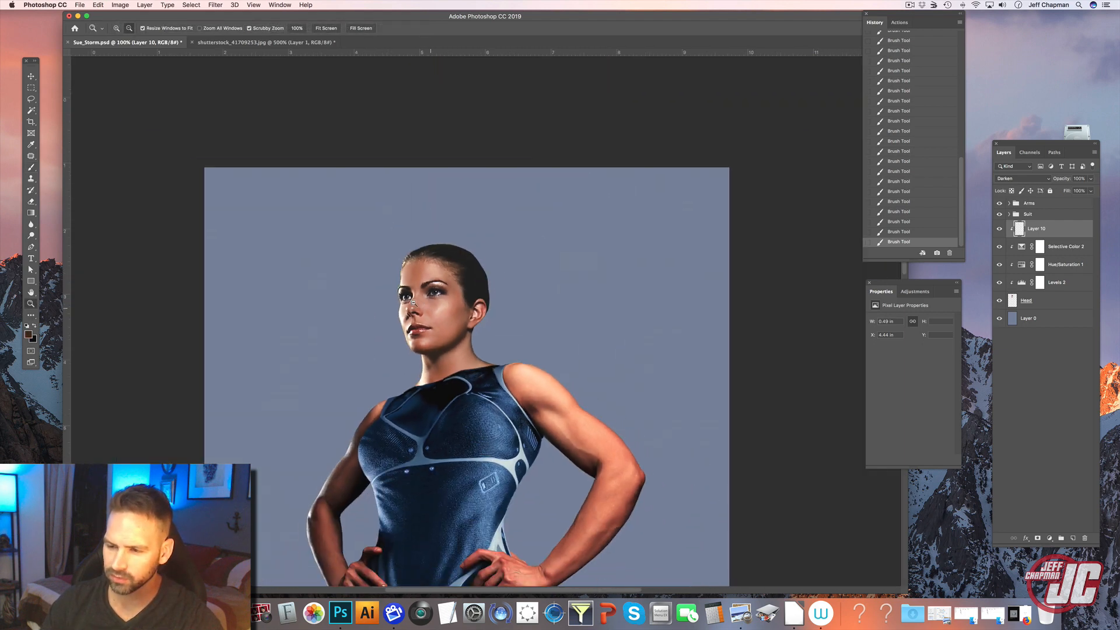
left_click_drag(454, 329, 448, 245)
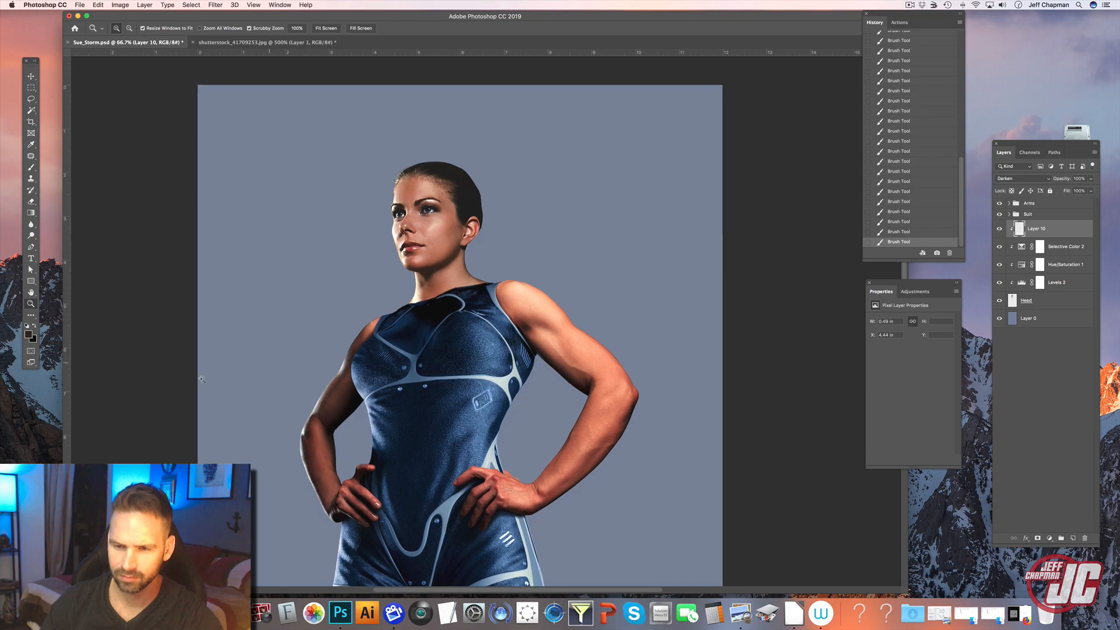
left_click(433, 245, "super")
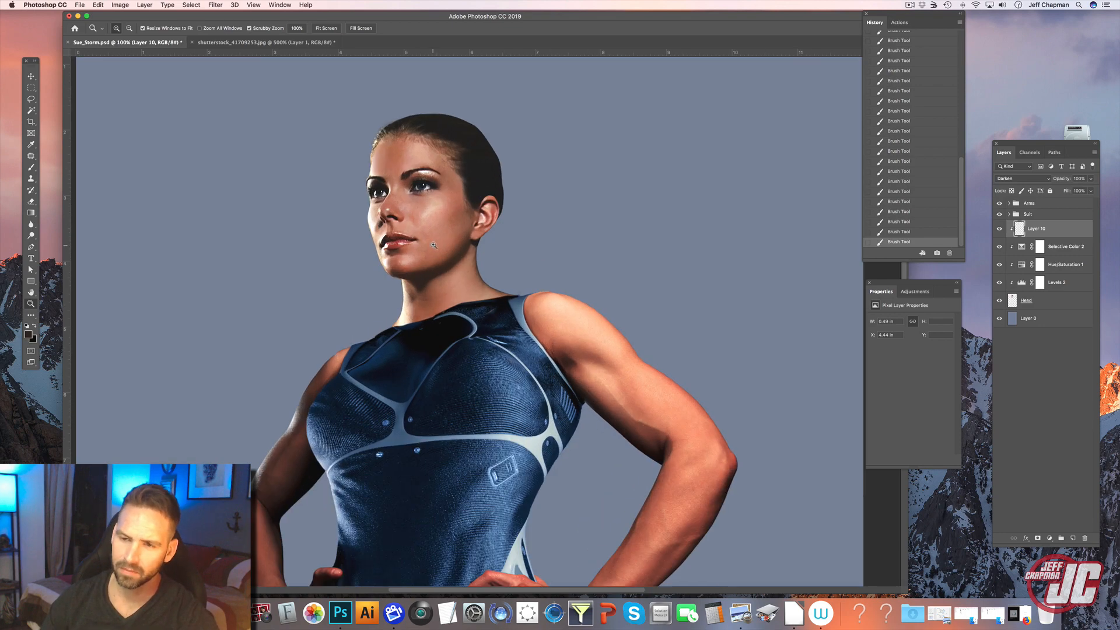
left_click(434, 245, "super")
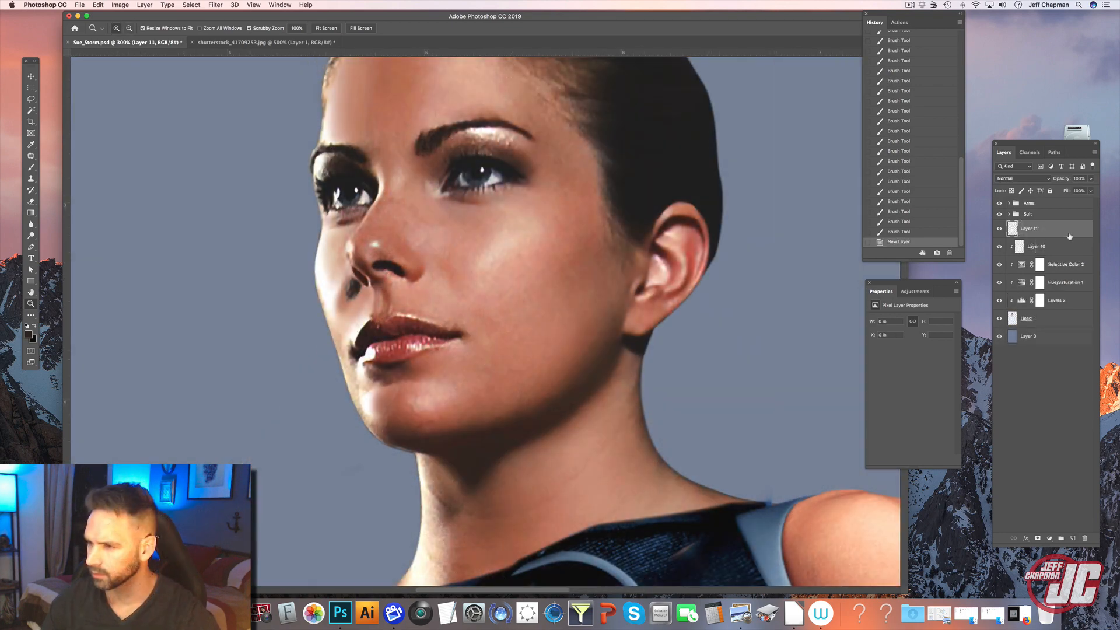
key("super+bracketleft")
left_click(1039, 176)
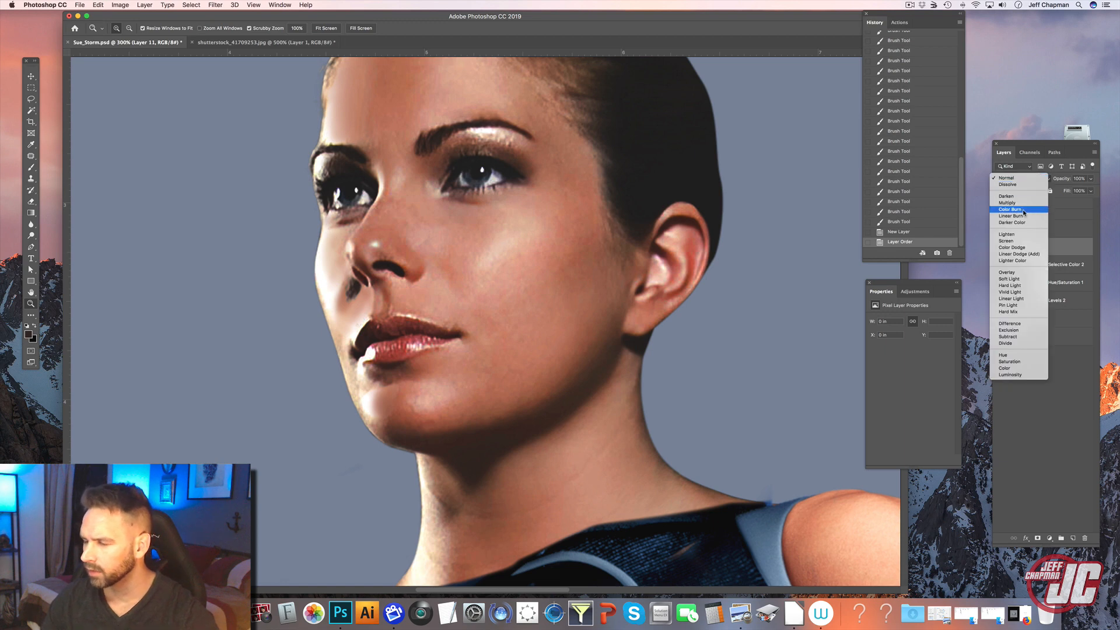
left_click(1019, 255)
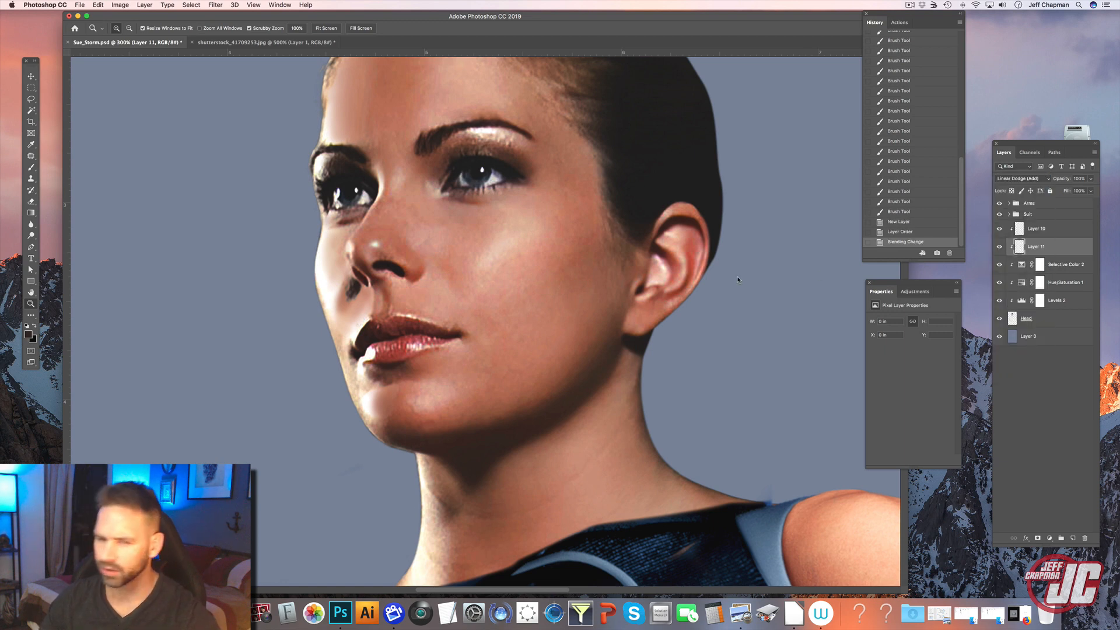
key("x")
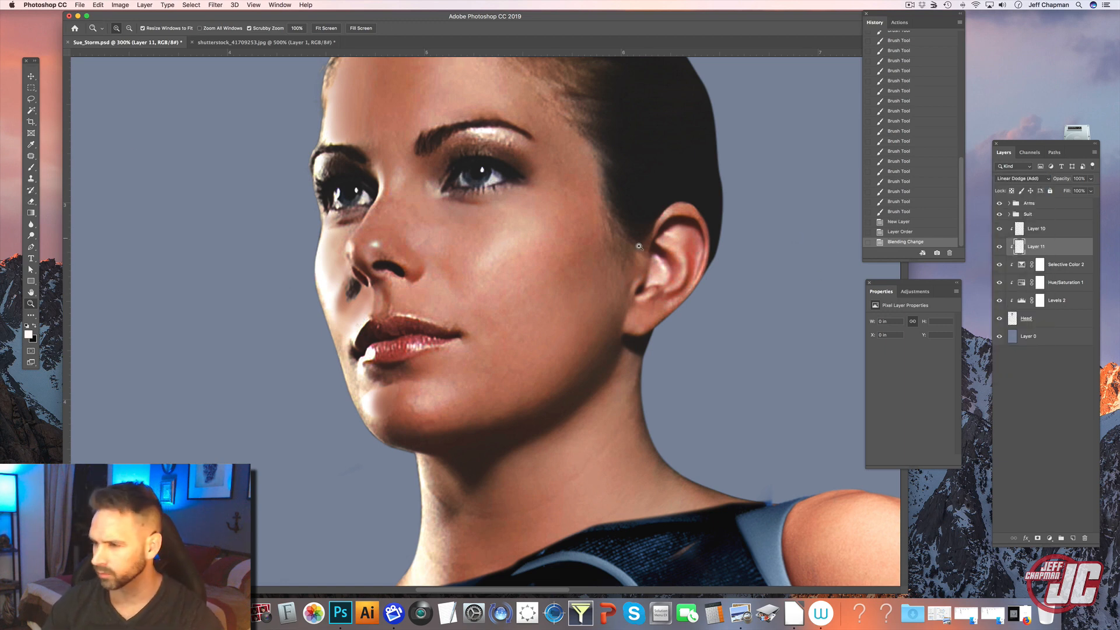
left_click(30, 170)
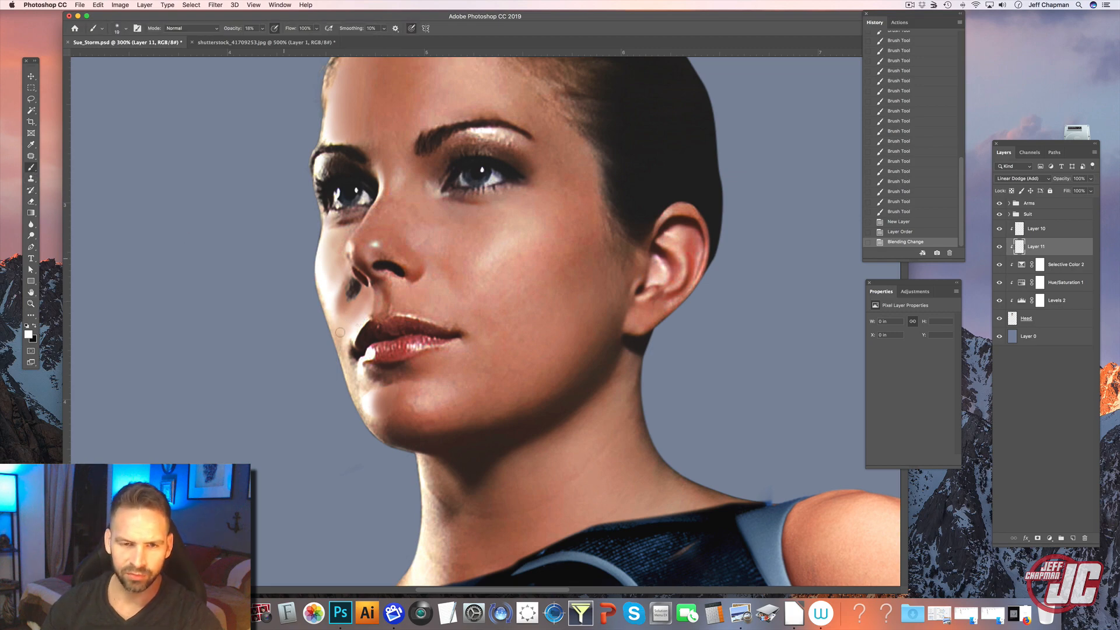
Examine how the light falls on the arms and suit compared with the face, jaw and neck
left_click(30, 302)
left_click(330, 347, "alt")
left_click(331, 348, "alt")
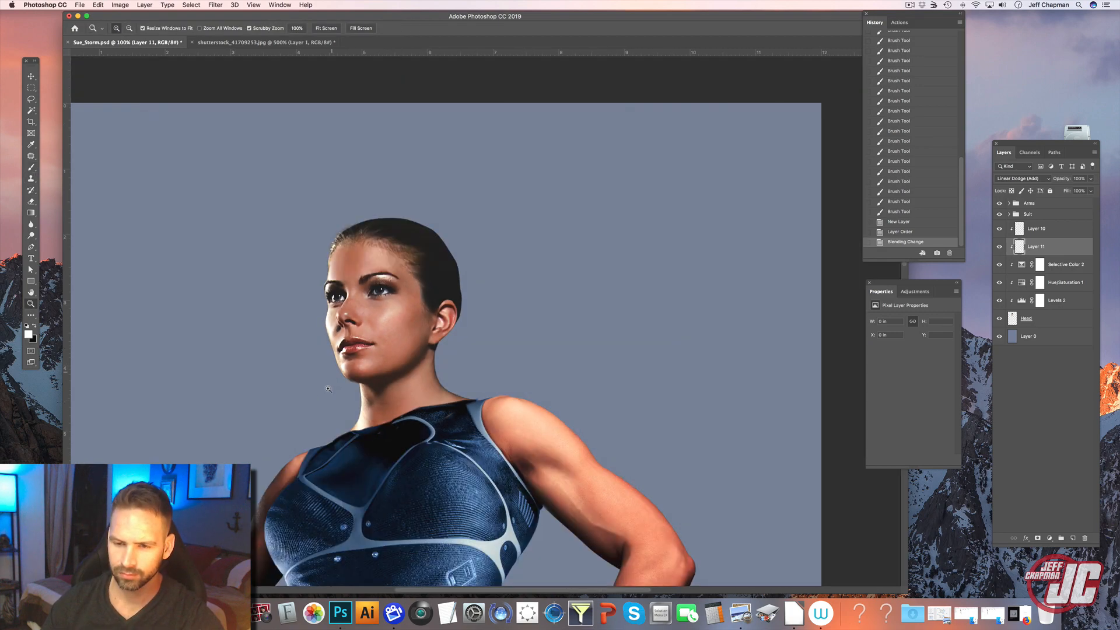
left_click_drag(287, 430, 388, 197)
key("super+r")
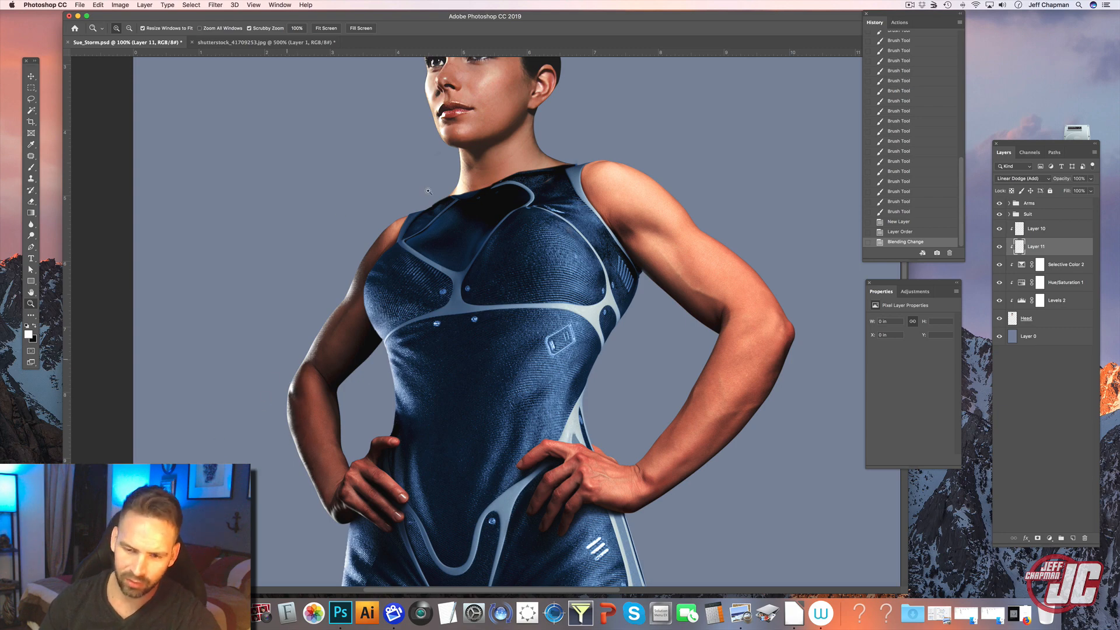
left_click_drag(394, 244, 377, 318)
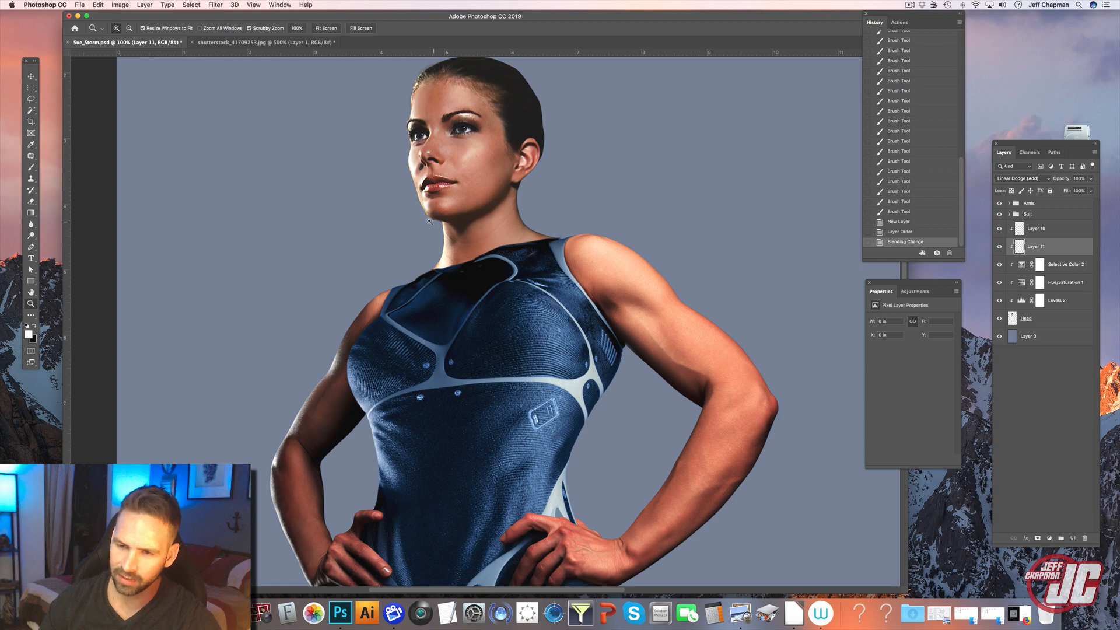
left_click(440, 246)
left_click_drag(303, 374, 305, 373)
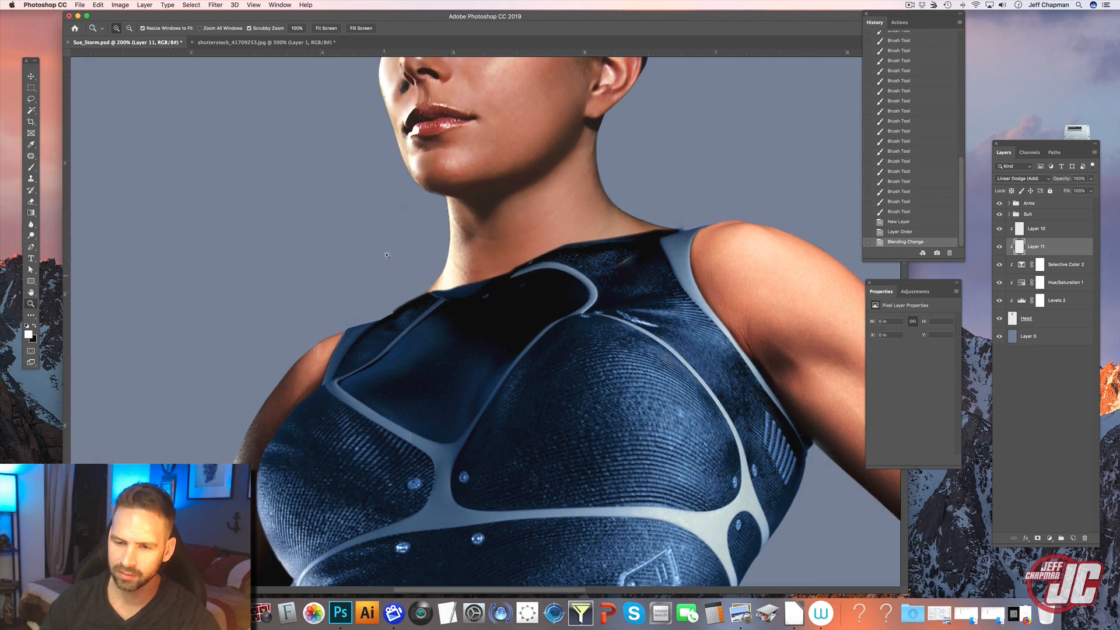
left_click(447, 159)
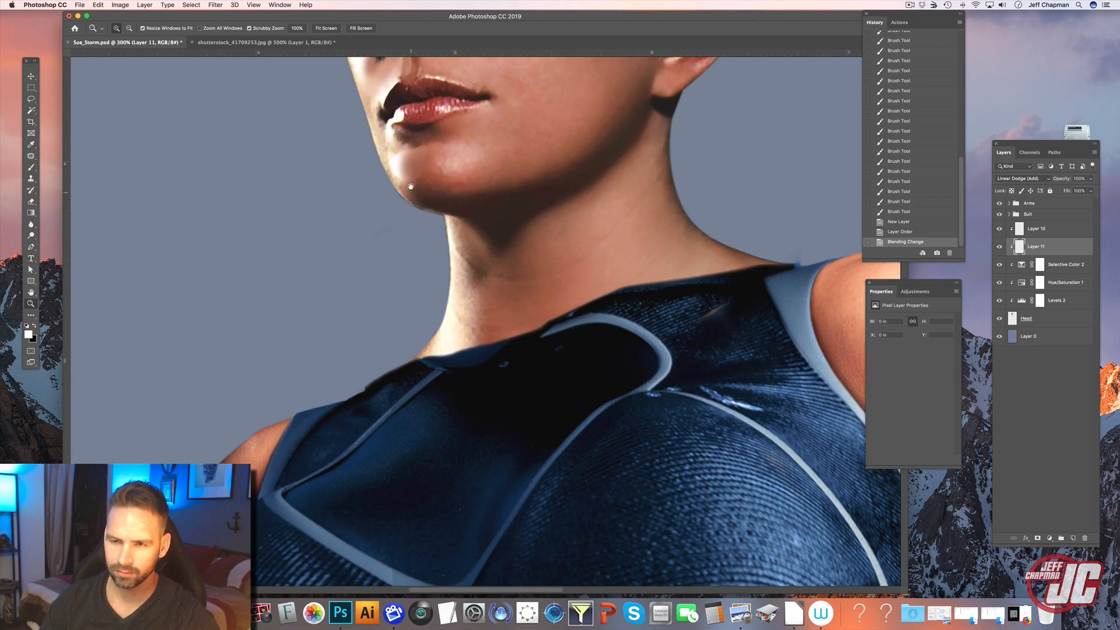
scroll(411, 187, "up", 5)
Paint a thin white rim highlight along the far jawline and under the chin with a small, low-opacity brush
key("b")
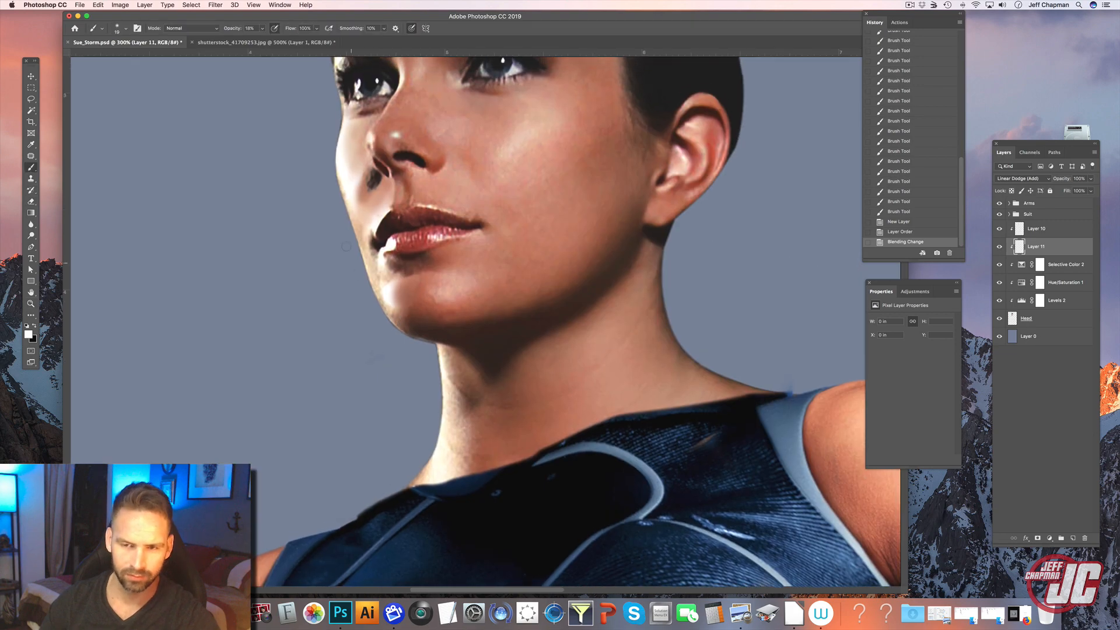
left_click_drag(358, 251, 391, 328)
left_click_drag(386, 323, 407, 340)
left_click_drag(386, 322, 408, 340)
right_click(402, 308)
key("Escape")
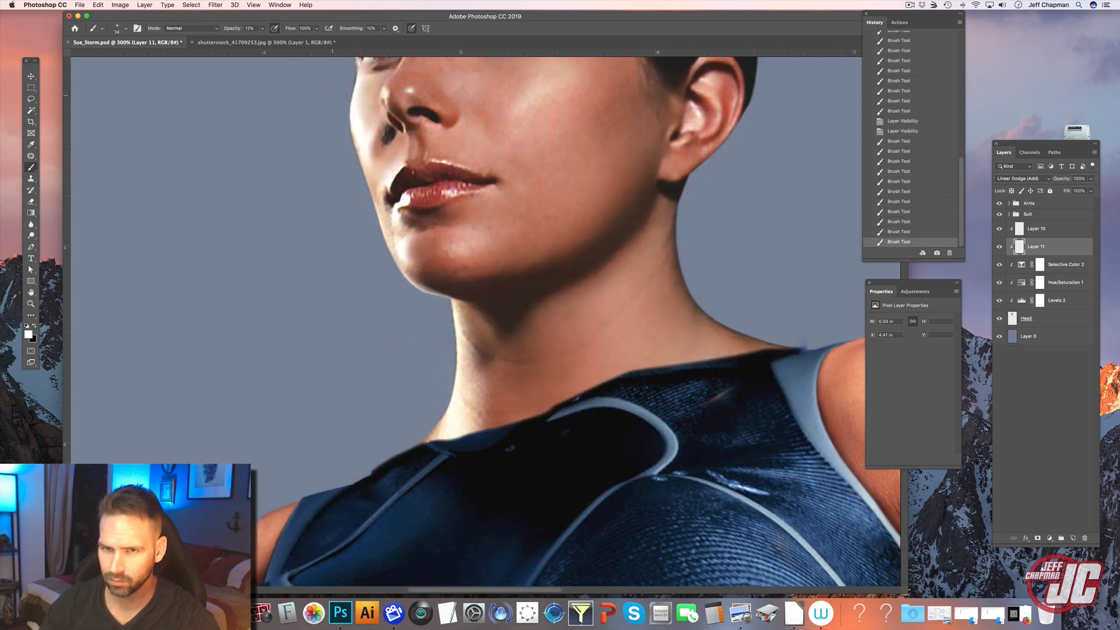
left_click_drag(262, 28, 259, 42)
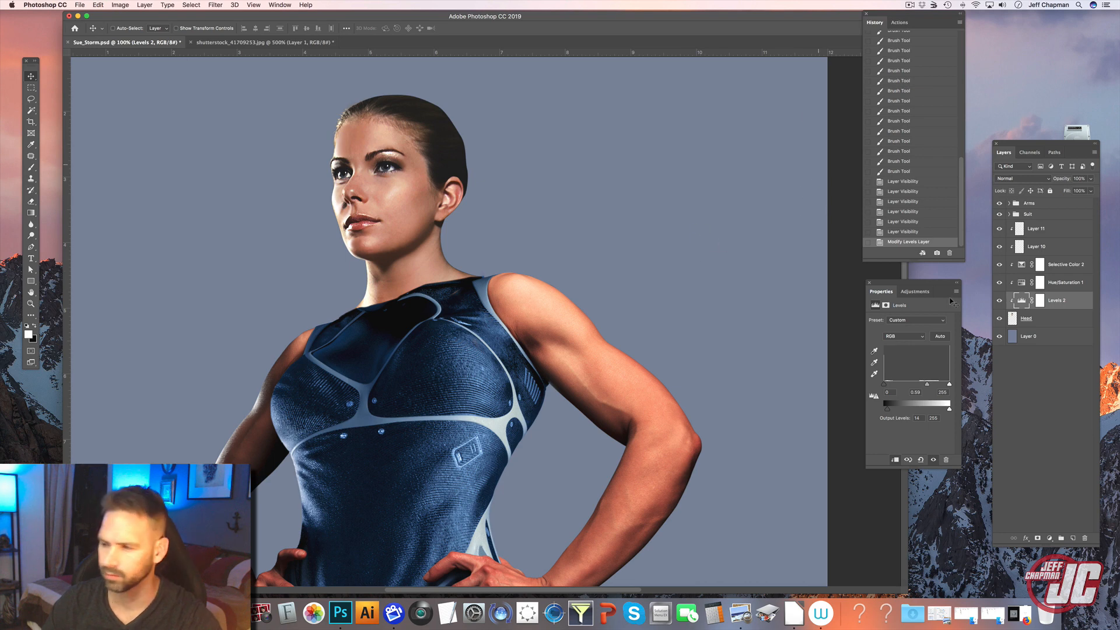
Compare the head with the Hue/Saturation 1 adjustment off and on, fine-tune the hue of one color range, and toggle Layer 10's visibility
left_click(1000, 283)
left_click(1000, 282)
left_click(1021, 285)
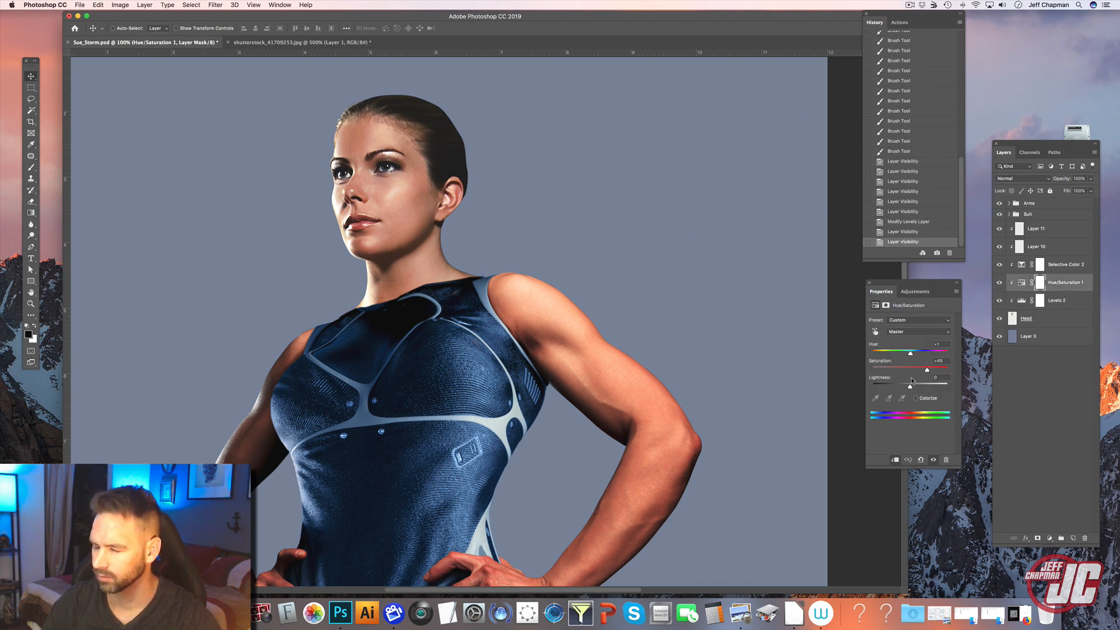
left_click(922, 321)
left_click(920, 331)
left_click(901, 341)
mouse_move(910, 353)
left_mouse_down()
mouse_move(900, 354)
mouse_move(910, 353)
left_mouse_up()
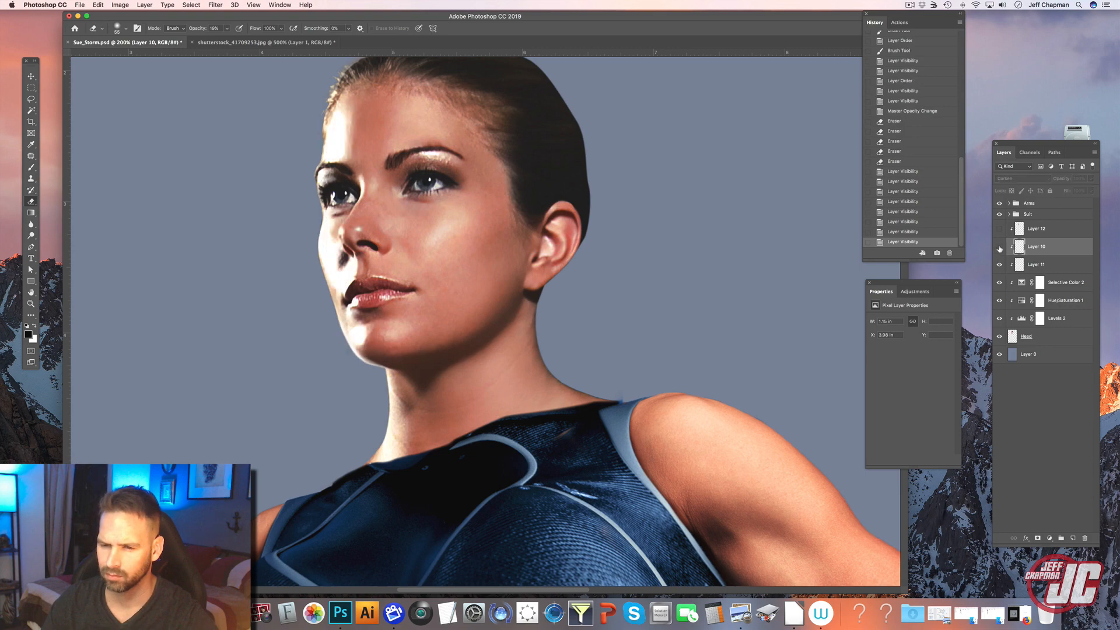
left_click(1000, 250)
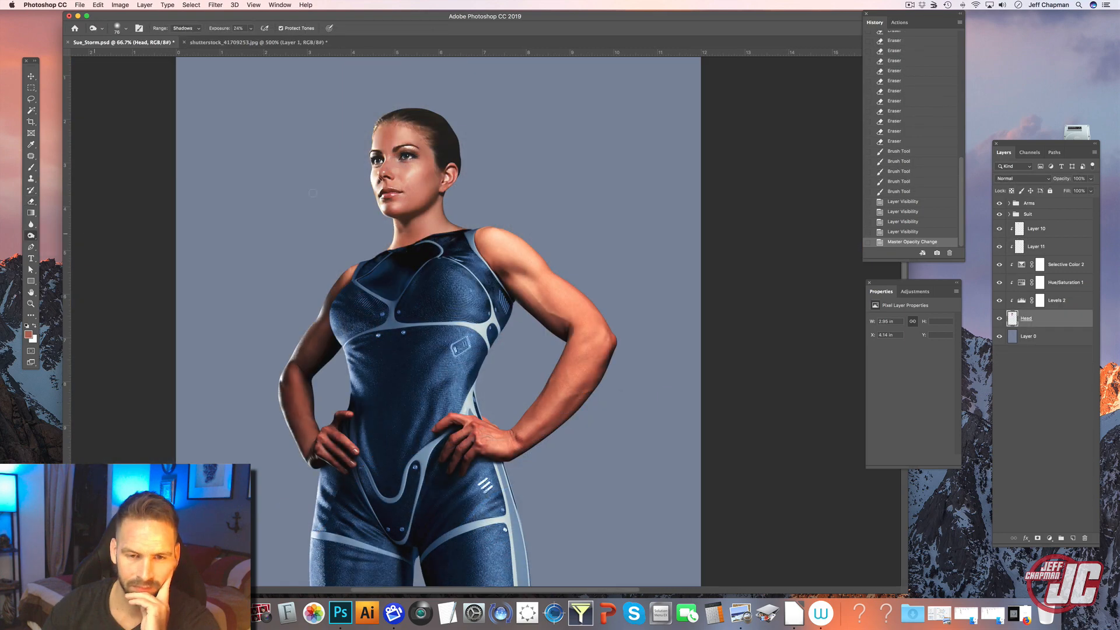
Try burning the midtones of the face on the Head layer with a larger Burn brush, and revert the strokes
right_click(322, 182)
left_click_drag(402, 200, 414, 202)
left_click(186, 28)
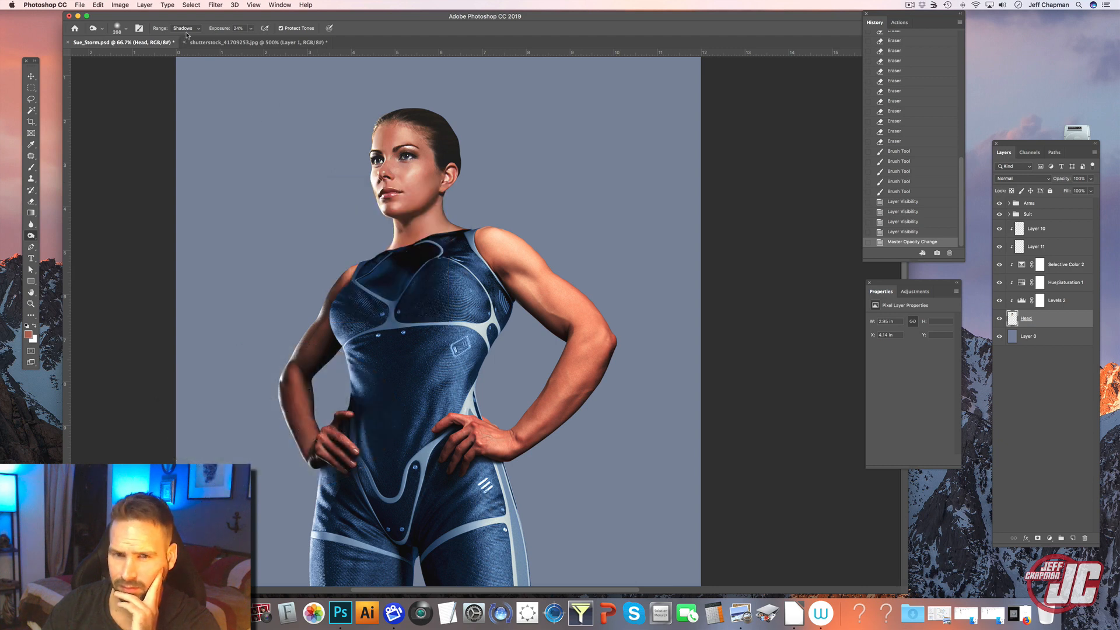
left_click(185, 36)
left_click_drag(381, 150, 378, 182)
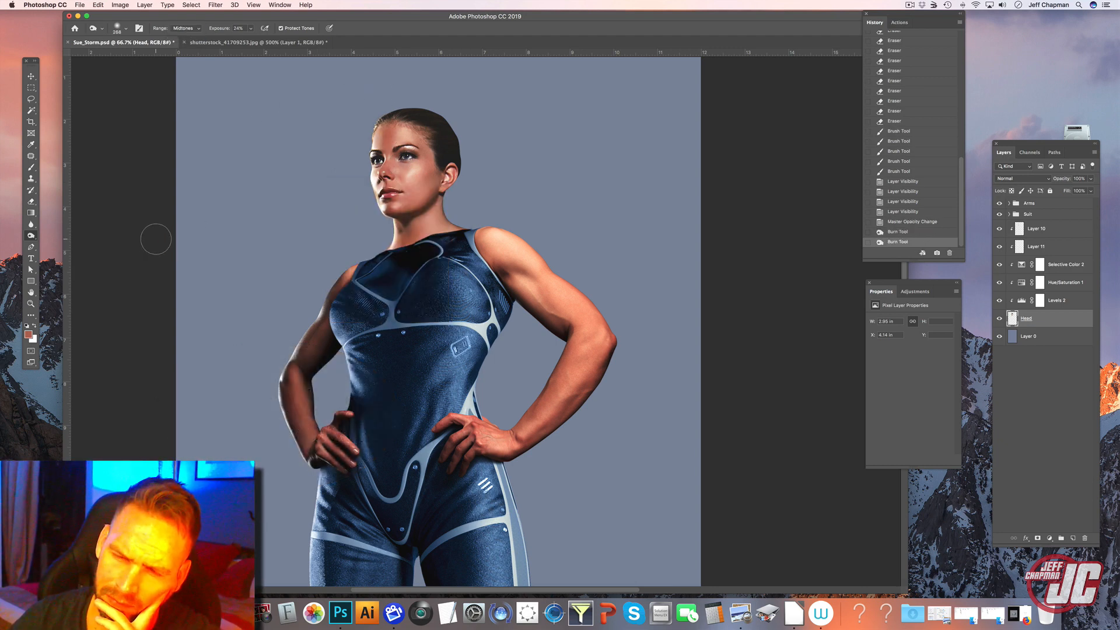
left_click(892, 224)
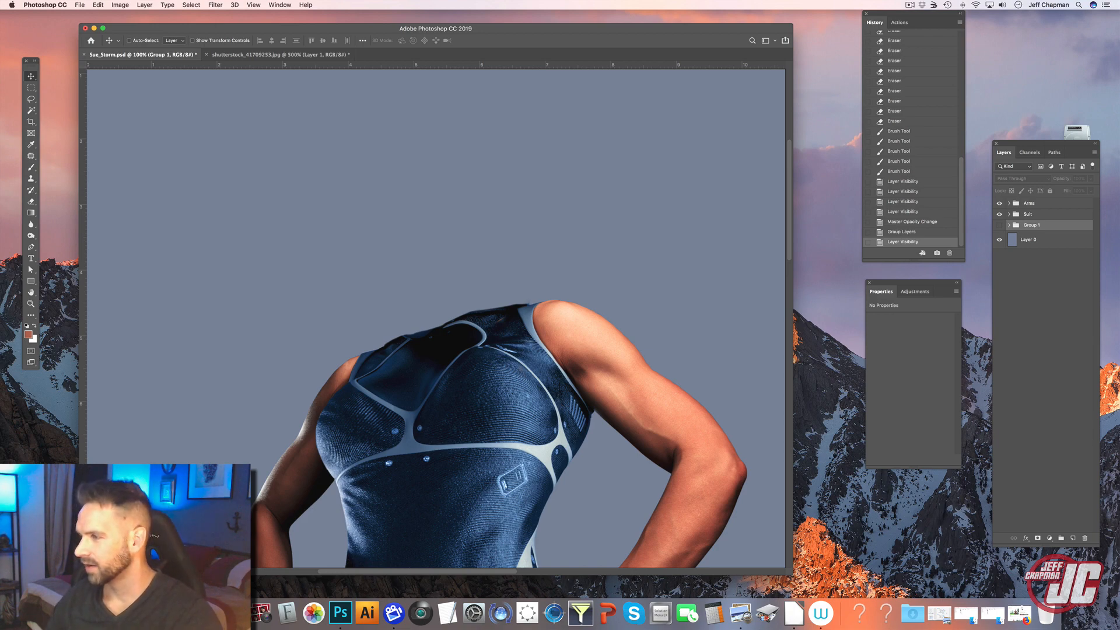
Open the stock photo shutterstock_739736944.jpg of the woman wearing headphones
key("Tab")
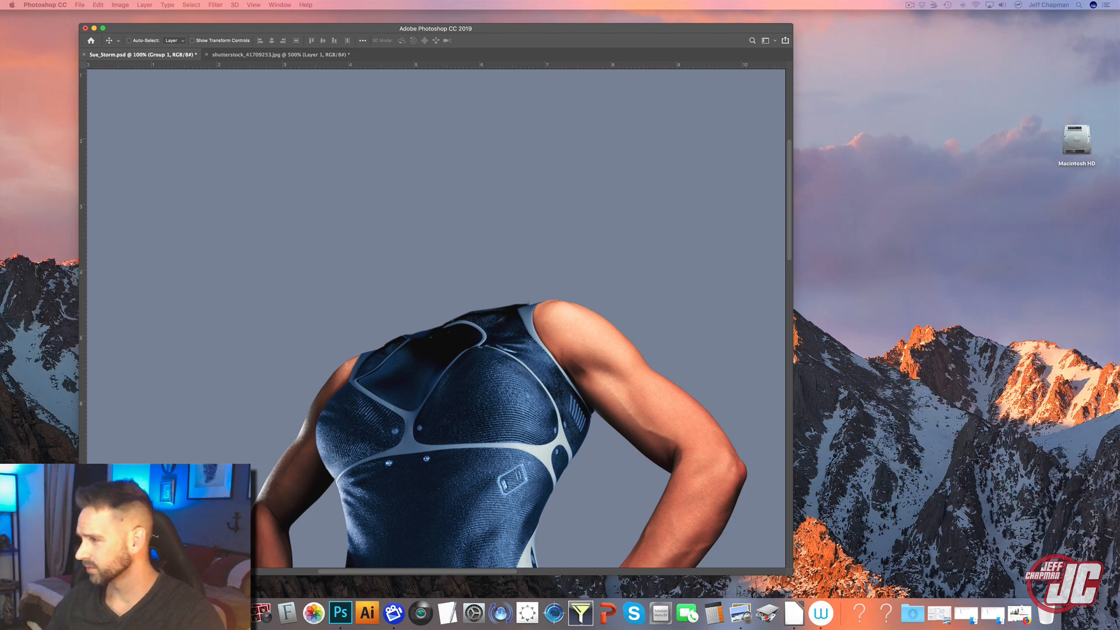
left_click(340, 613)
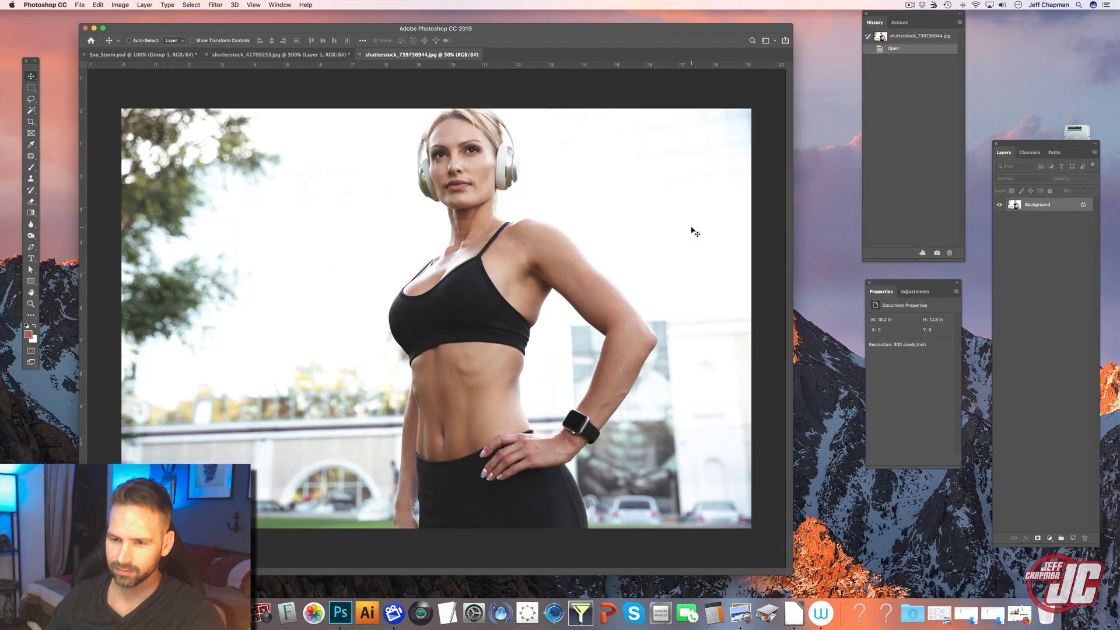
Start a Pen tool path down the near cheek, following the edge where the face meets the headphone ear cup
key("z")
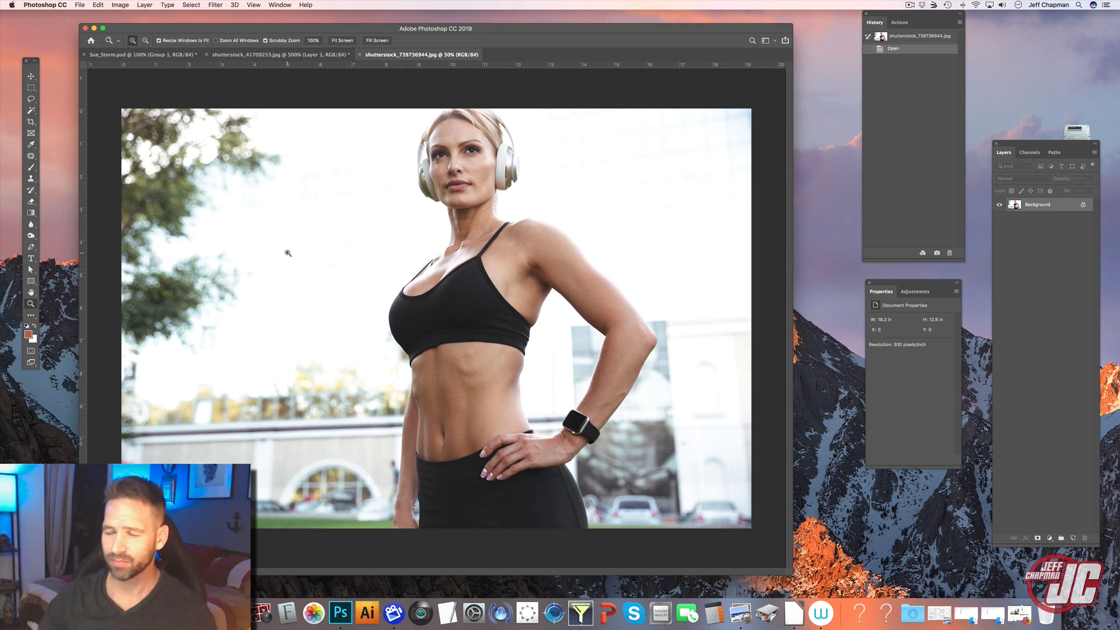
left_click(441, 198)
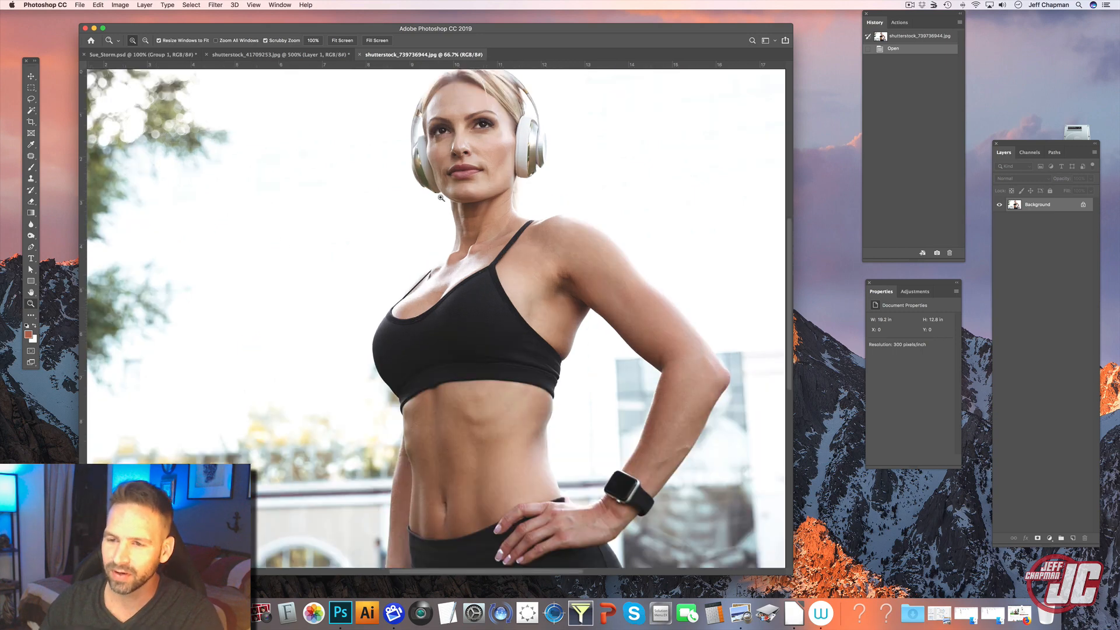
left_click(441, 198)
left_click(430, 148)
left_click(412, 151)
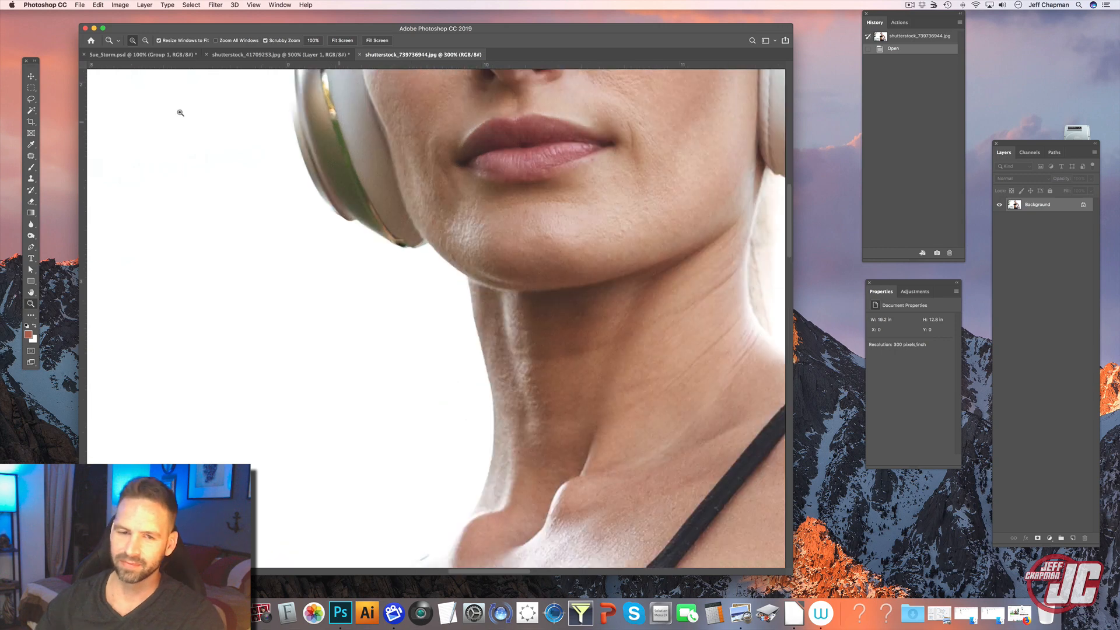
key("p")
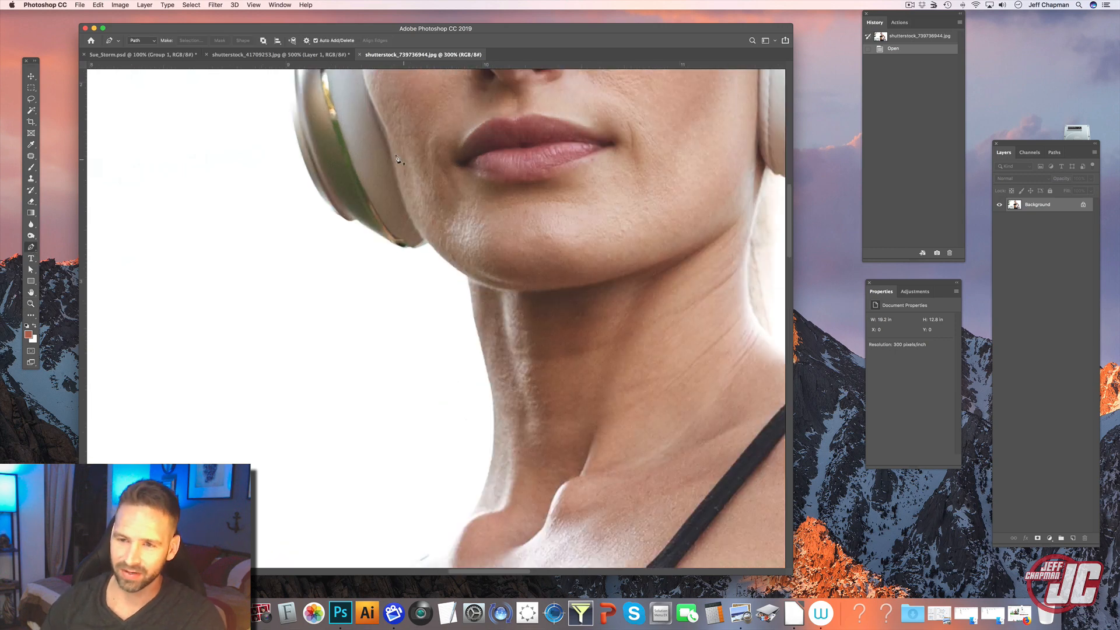
scroll(392, 218, "up", 5)
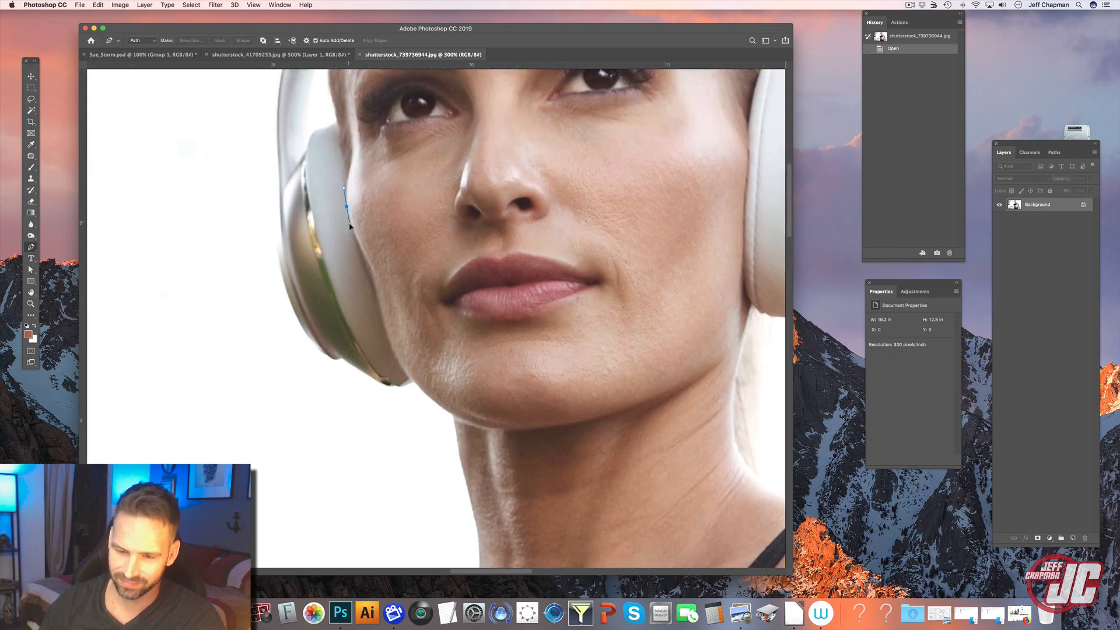
left_click(349, 220)
key("super+z")
left_click_drag(348, 207, 352, 226)
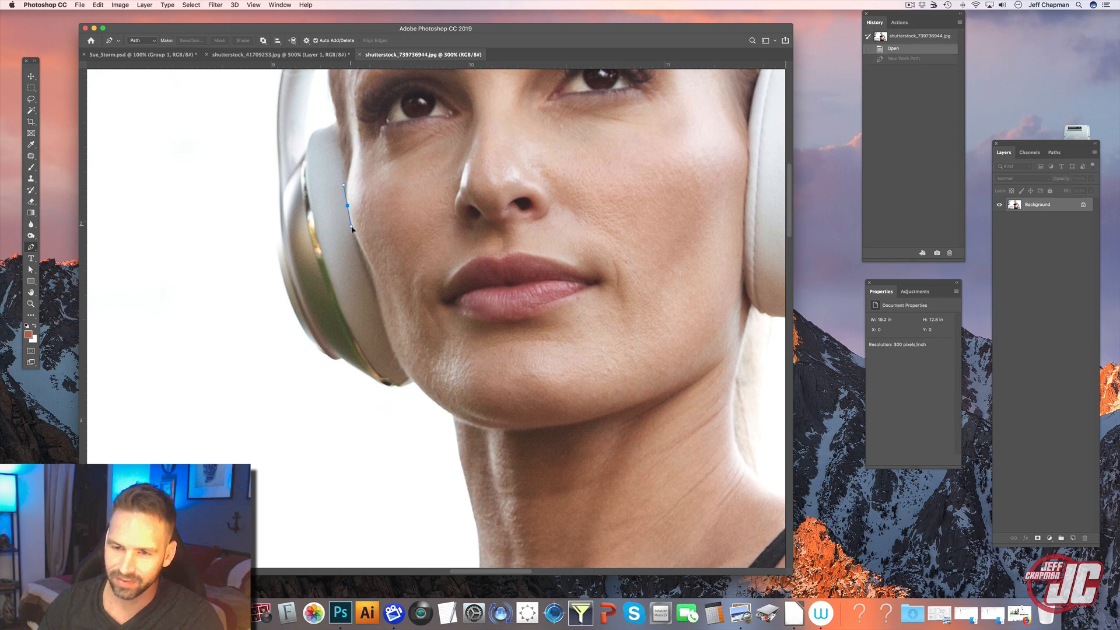
left_click_drag(374, 284, 377, 300)
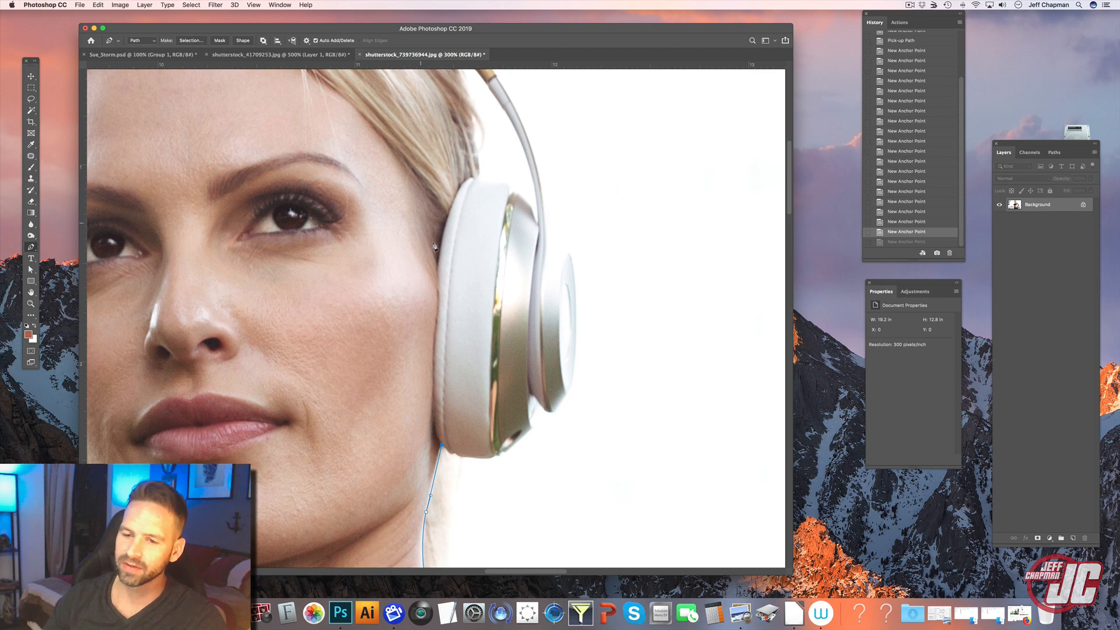
Continue the path up across the far ear cup and around the hair inside the headband, closing it around the head
left_click_drag(479, 245, 495, 340)
left_click_drag(494, 273, 479, 206)
left_click_drag(459, 181, 507, 273)
left_click_drag(464, 186, 554, 209)
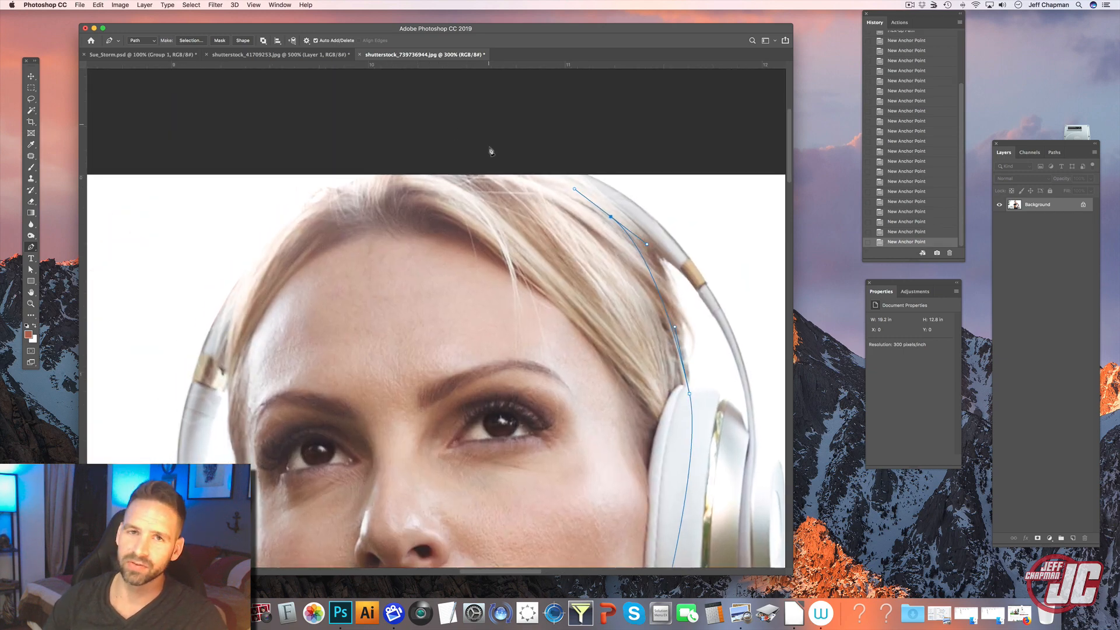
left_click_drag(505, 180, 467, 177)
left_click_drag(368, 179, 350, 187)
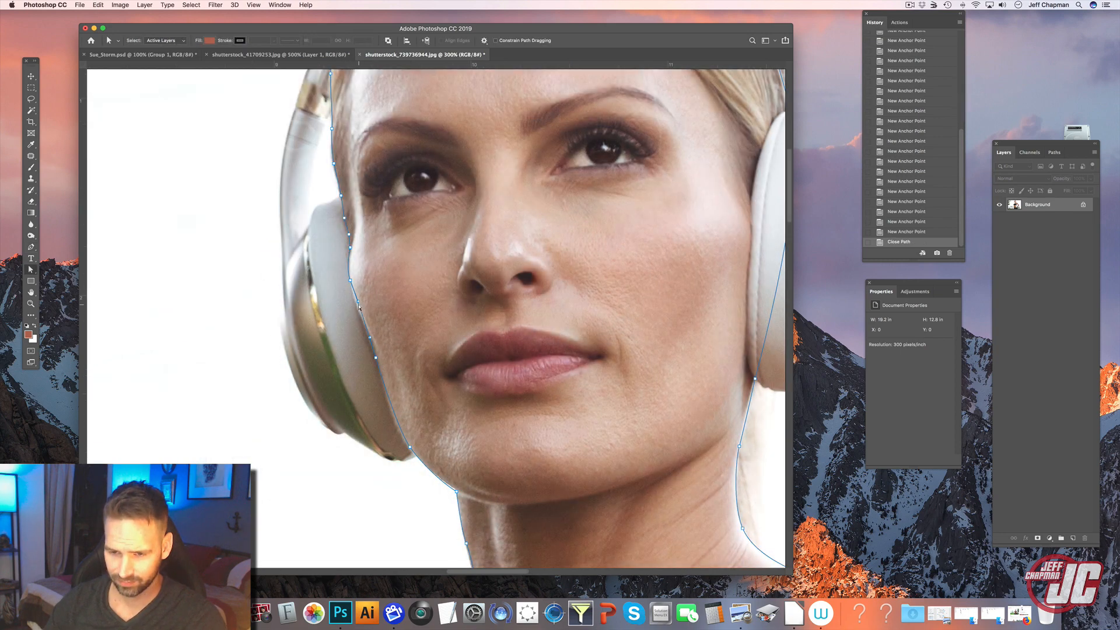
Refine the path's near-cheek curve and convert the path to a new anti-aliased selection with a 0.5-pixel feather
left_click_drag(358, 308, 357, 312)
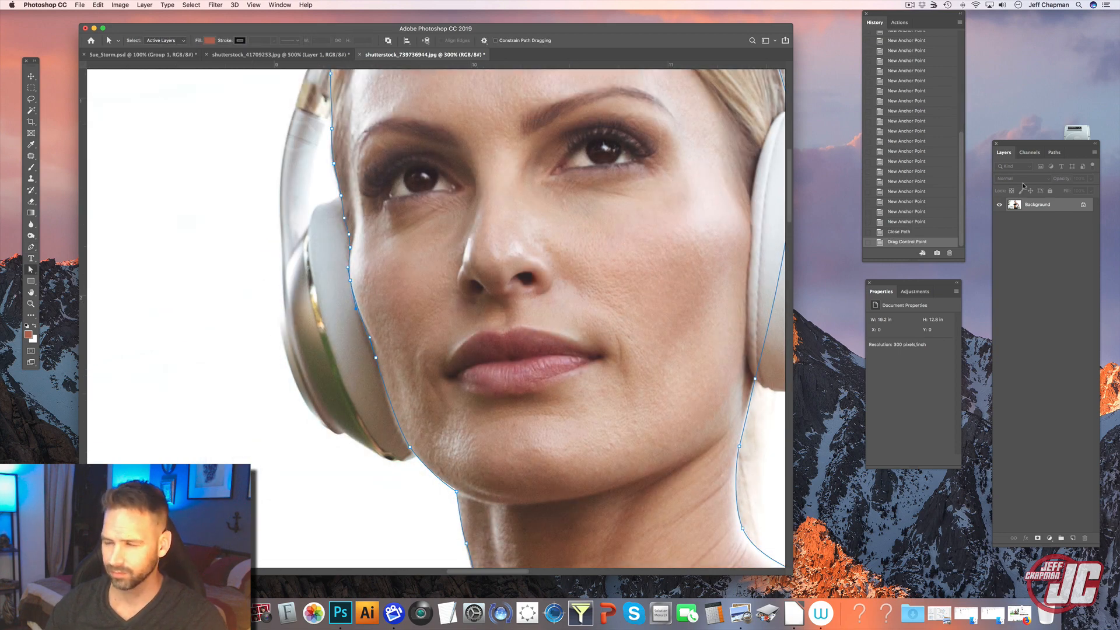
left_click(1054, 152)
left_click(1094, 153)
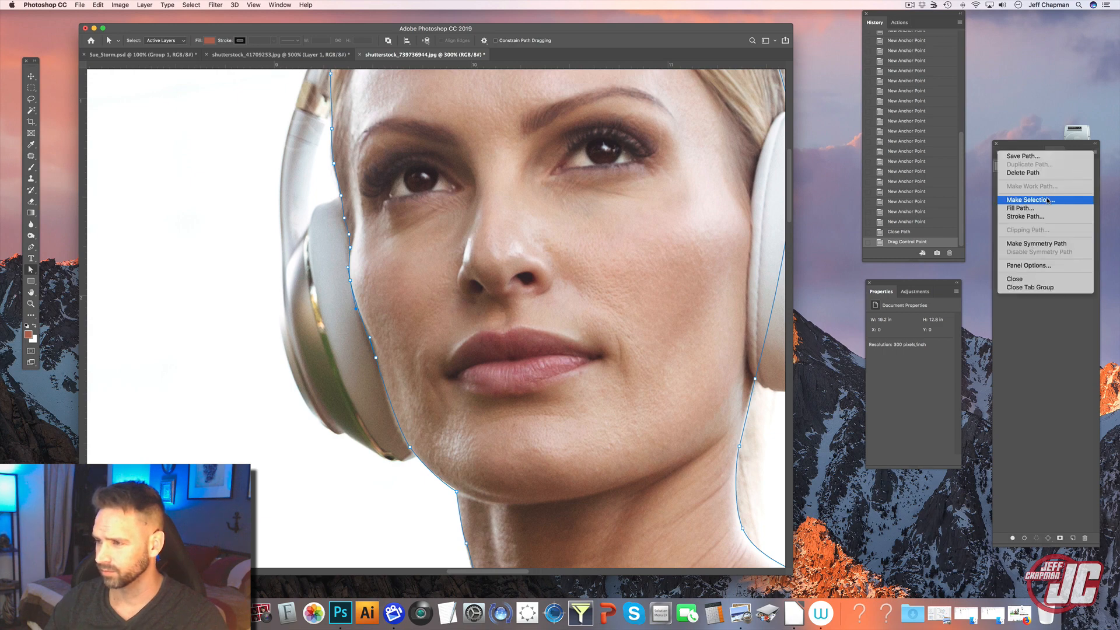
left_click(1018, 201)
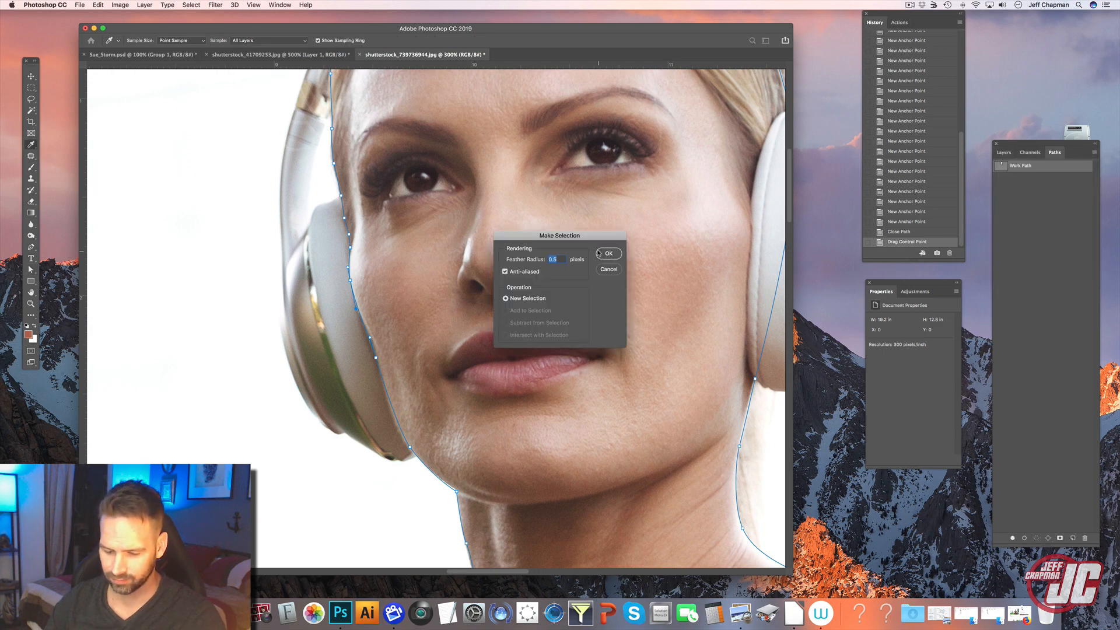
left_click(607, 252)
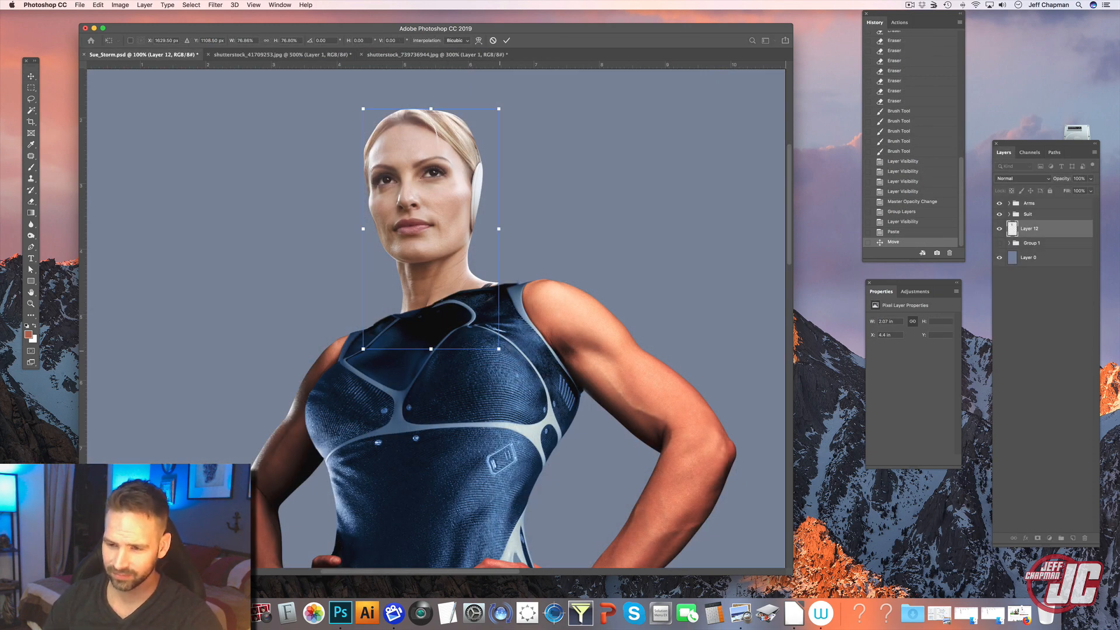
Scale the head pasted into Sue_Storm.psd to fit the suited body and rename its layer New Head
left_click_drag(500, 351, 498, 349)
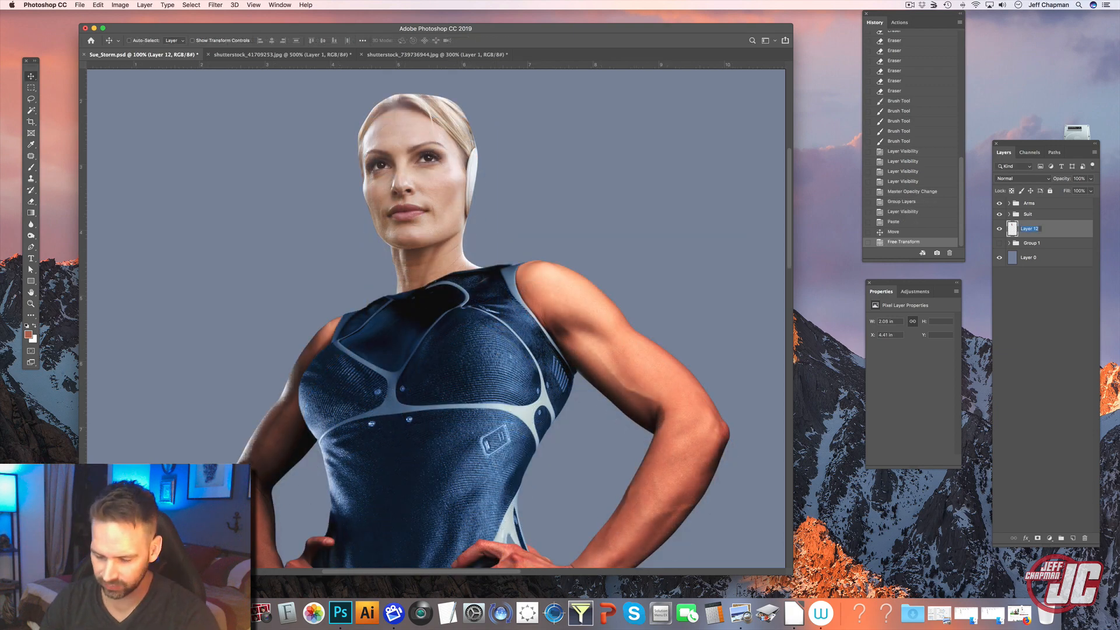
type("He")
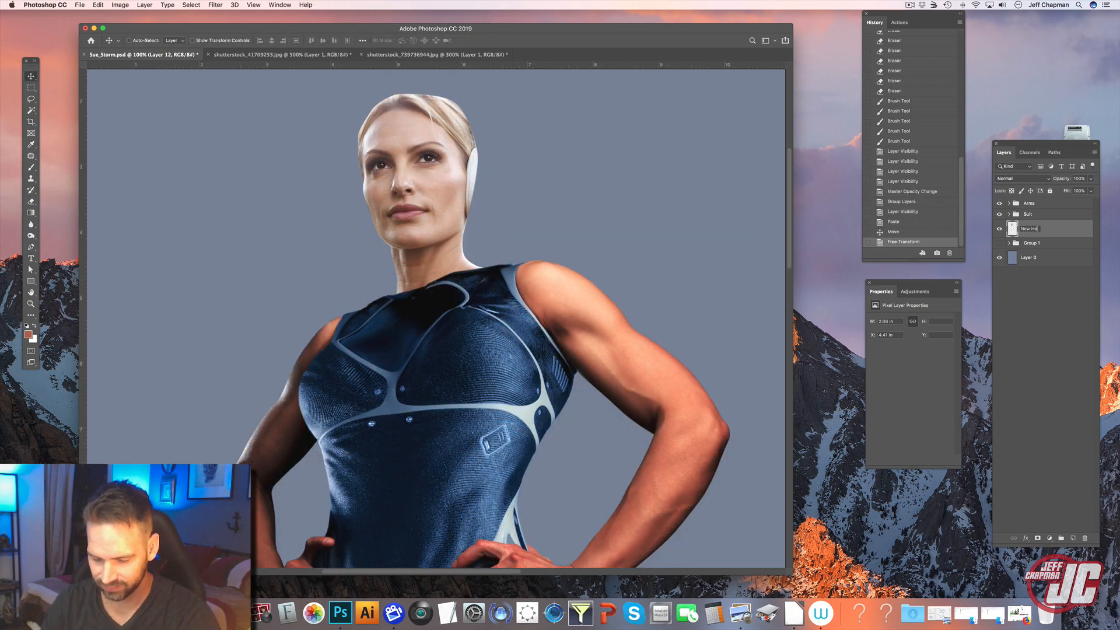
type("w Head")
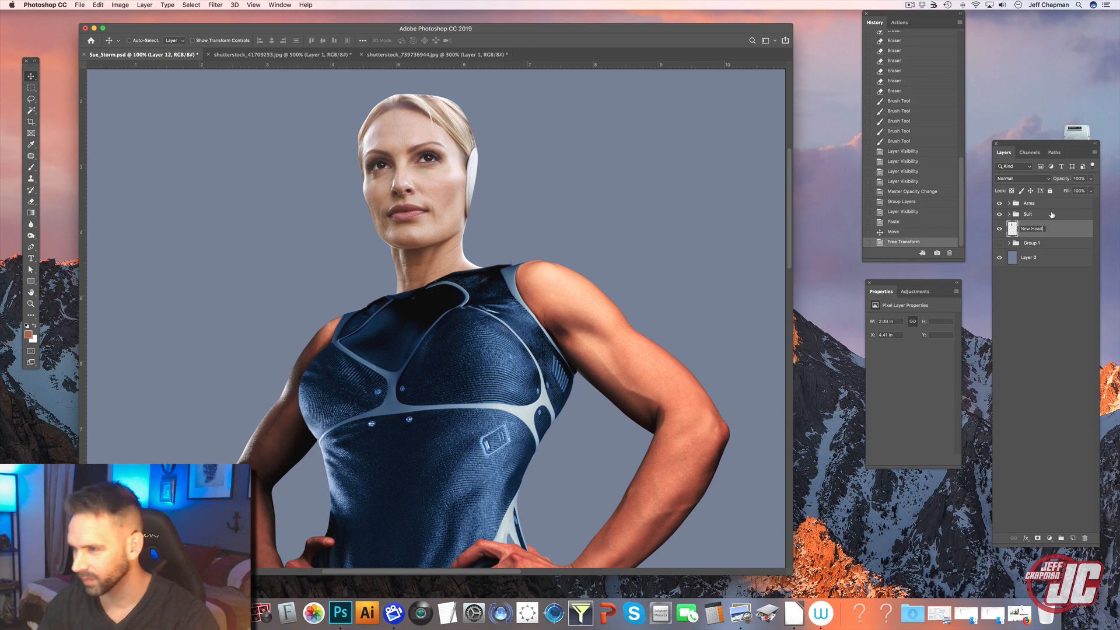
Rename the hidden Group 1 holding the earlier head as Failure Head
double_click(1032, 245)
left_click(1010, 244)
left_click(1010, 244)
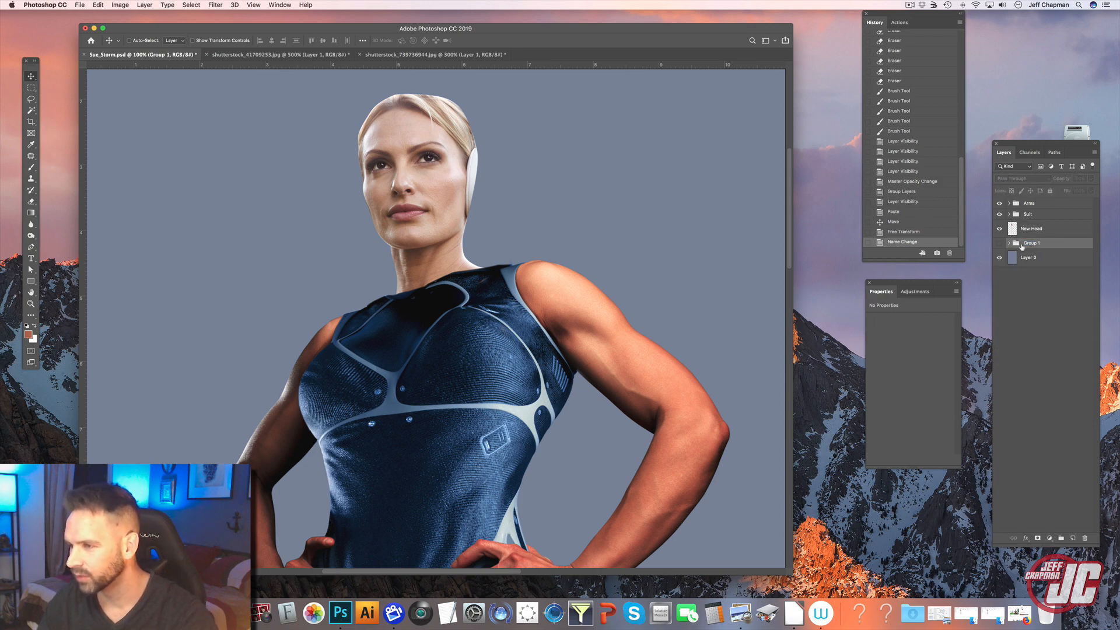
type("Failure H")
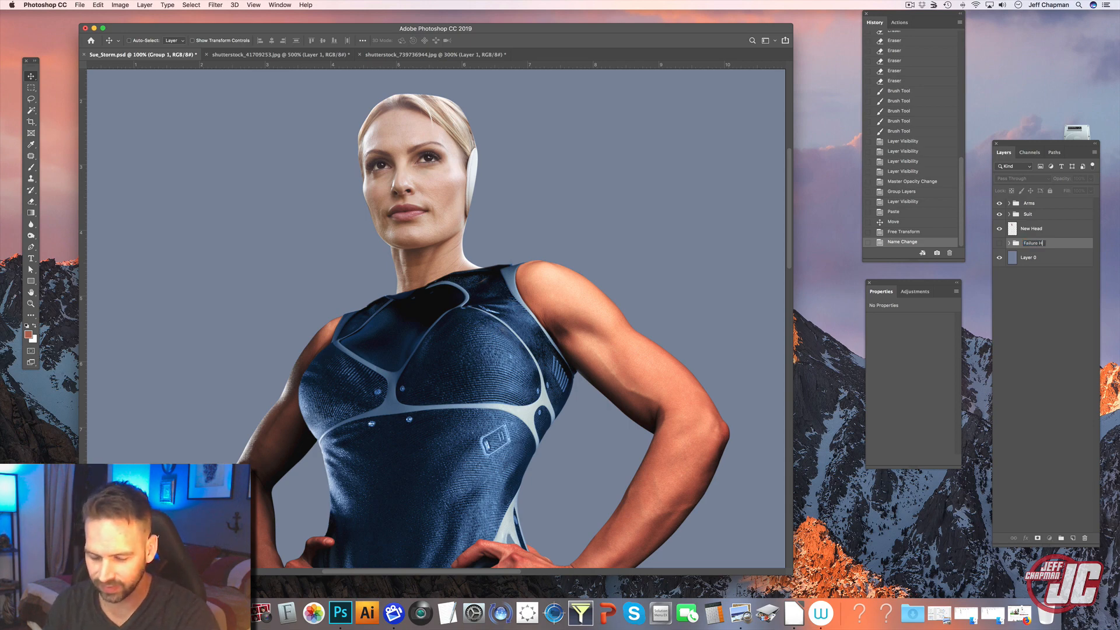
type("ead")
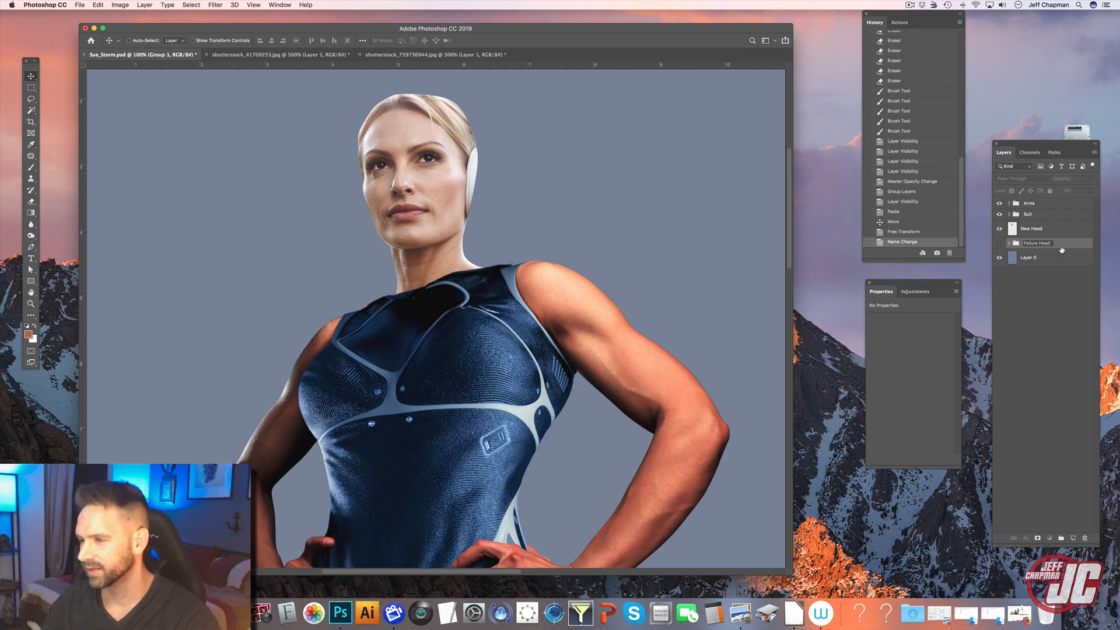
key("Return")
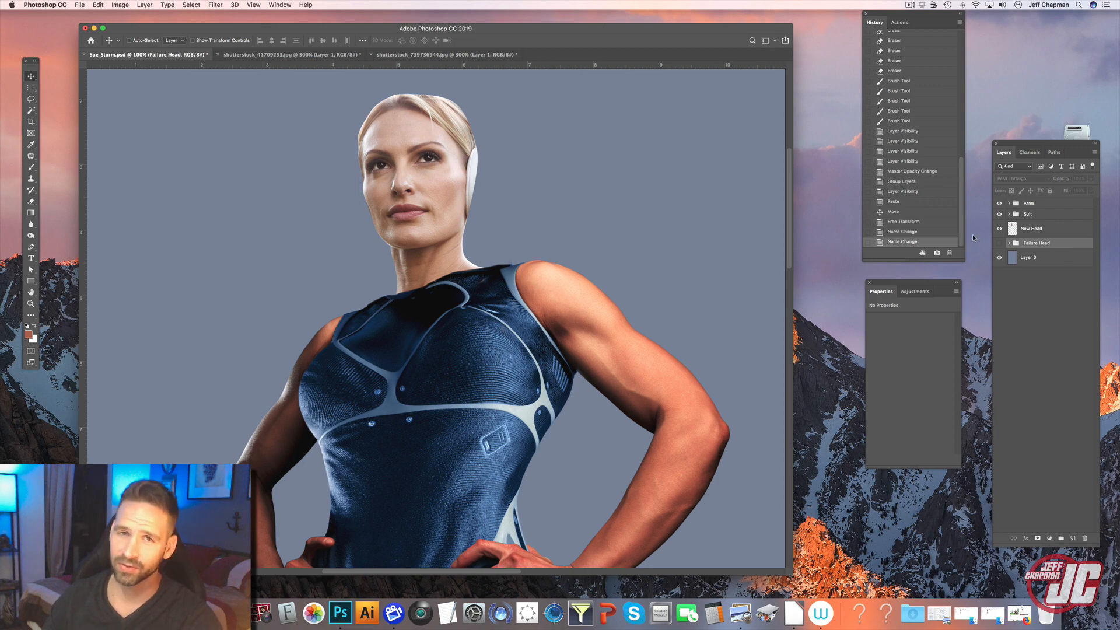
Push the base of the new head's neck outward on both sides with Liquify, using brush size 609 and pressure 36
key("super+shift+x")
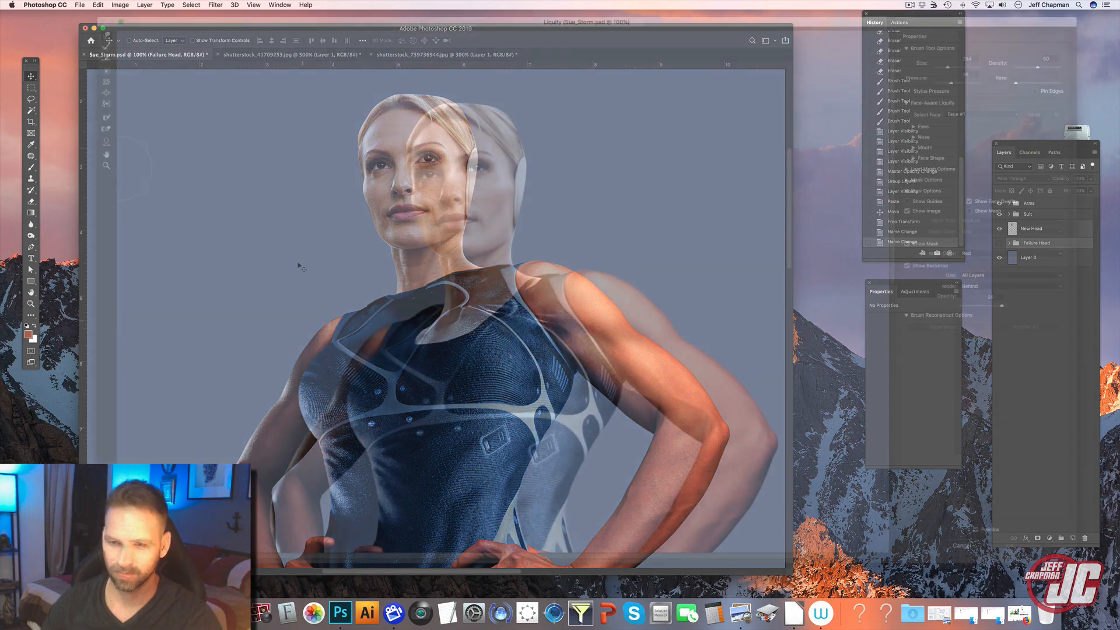
left_click_drag(954, 68, 950, 69)
left_click(951, 68)
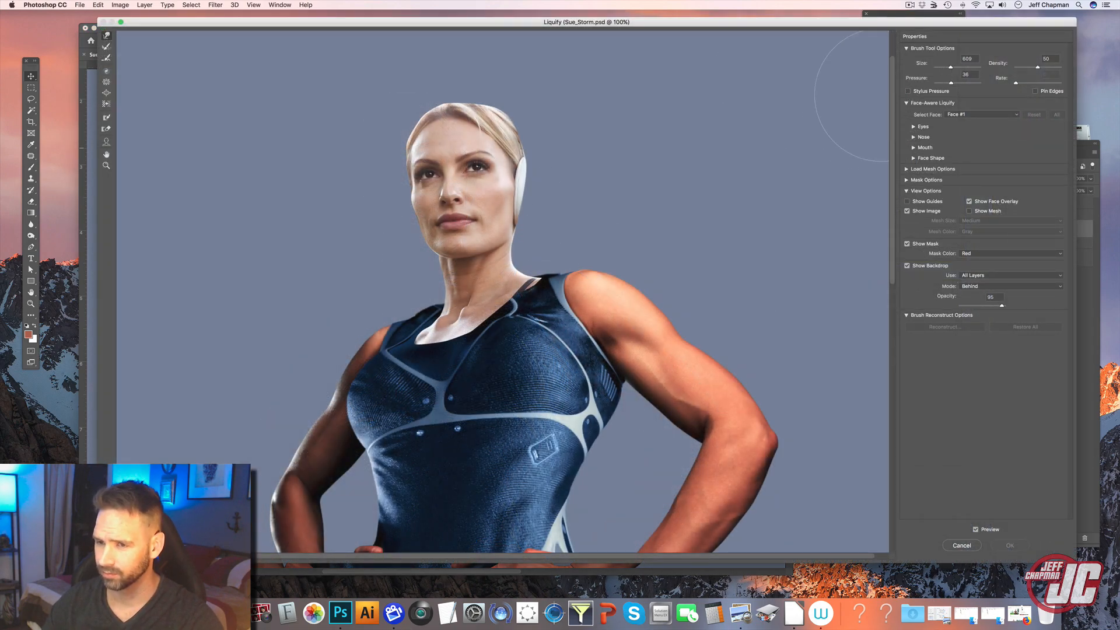
mouse_move(447, 336)
left_mouse_down()
mouse_move(432, 335)
mouse_move(425, 313)
mouse_move(426, 337)
left_mouse_up()
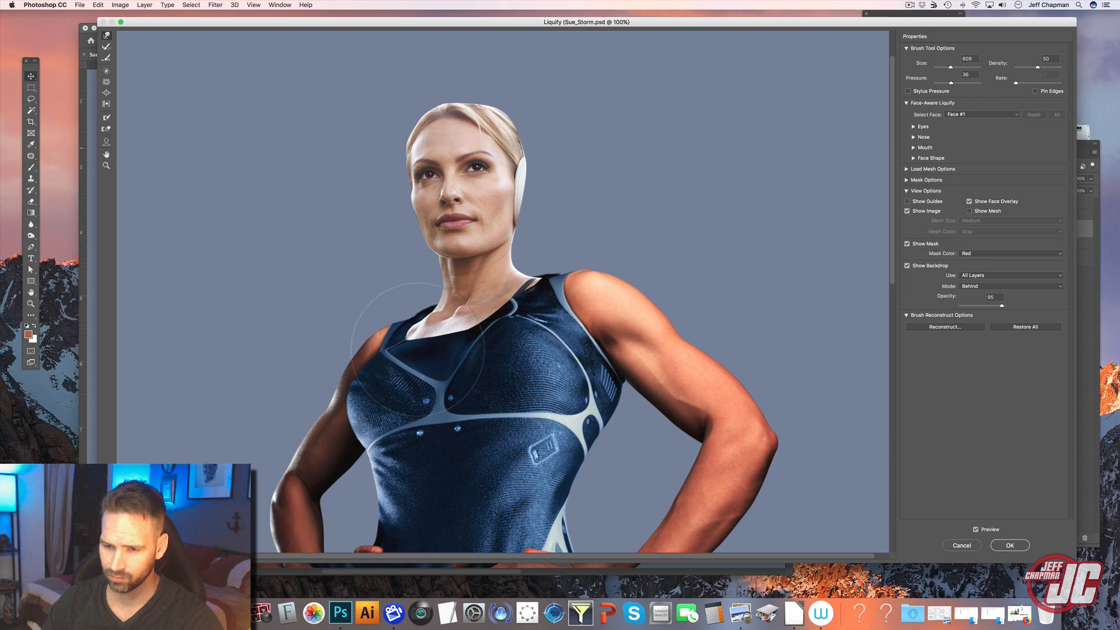
left_click_drag(539, 293, 565, 286)
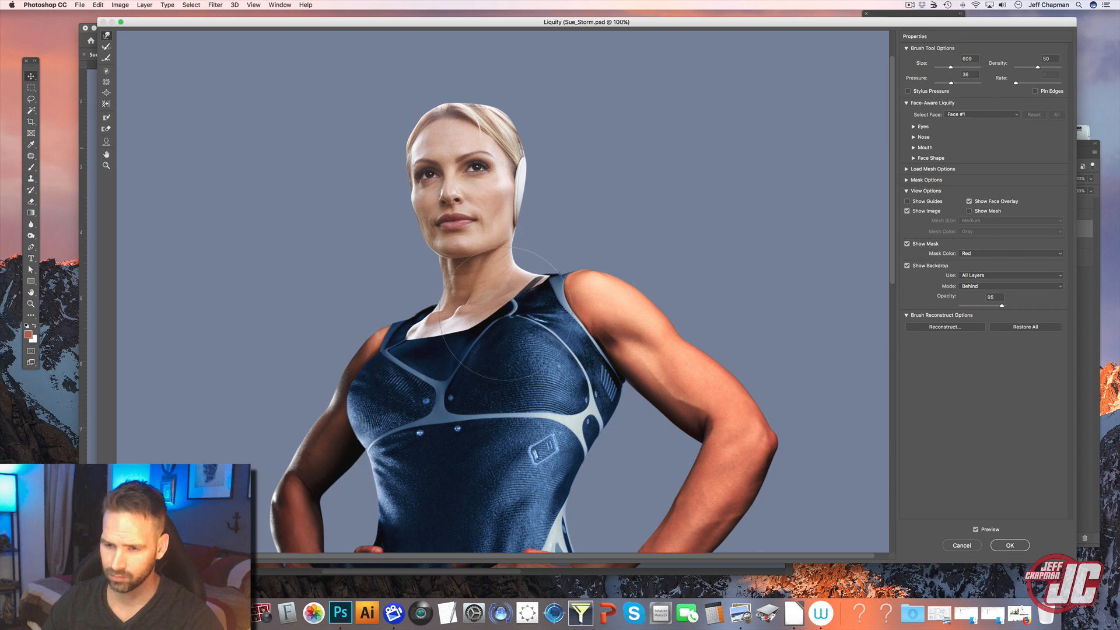
mouse_move(433, 330)
left_mouse_down()
mouse_move(412, 300)
mouse_move(410, 351)
left_mouse_up()
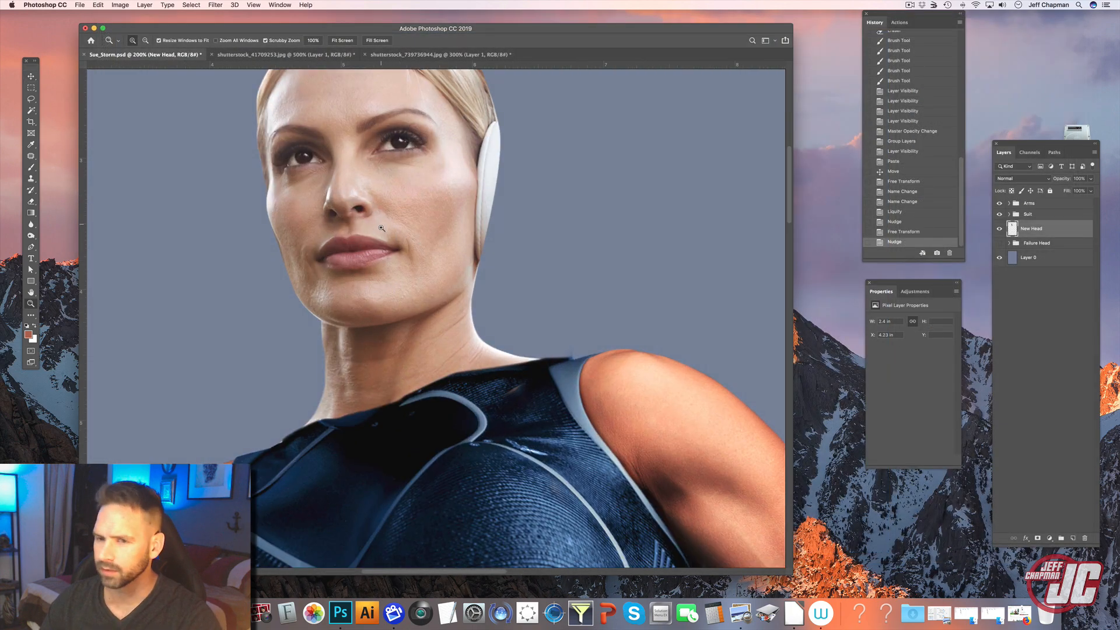
Smooth the skin texture on the far cheek of the New Head layer with the Patch tool and clear the selection
left_click(383, 231)
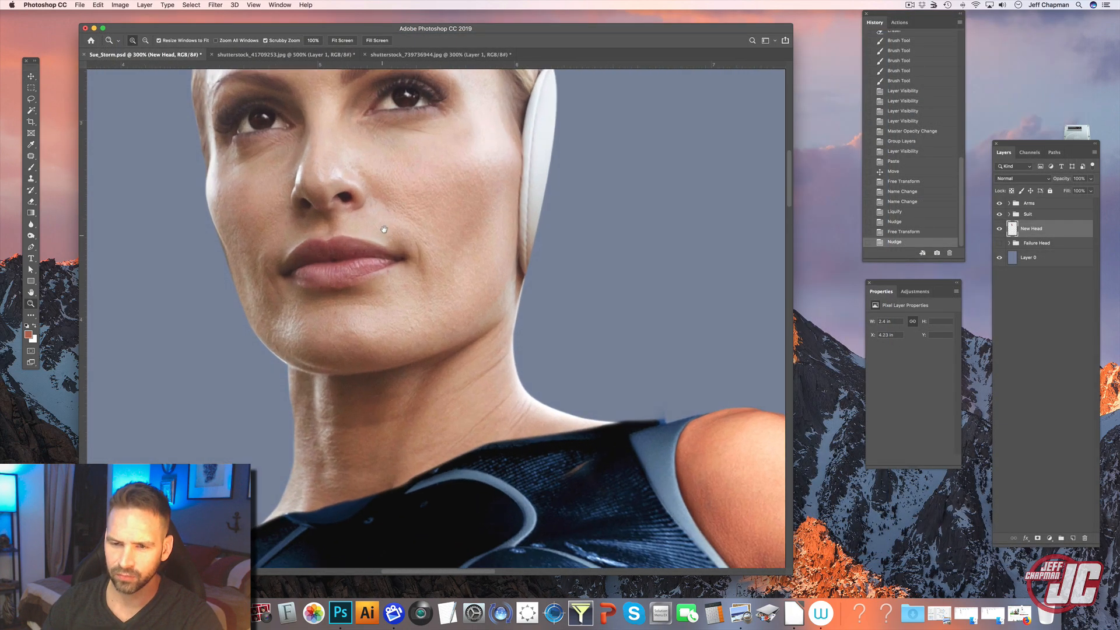
left_click_drag(384, 230, 410, 279)
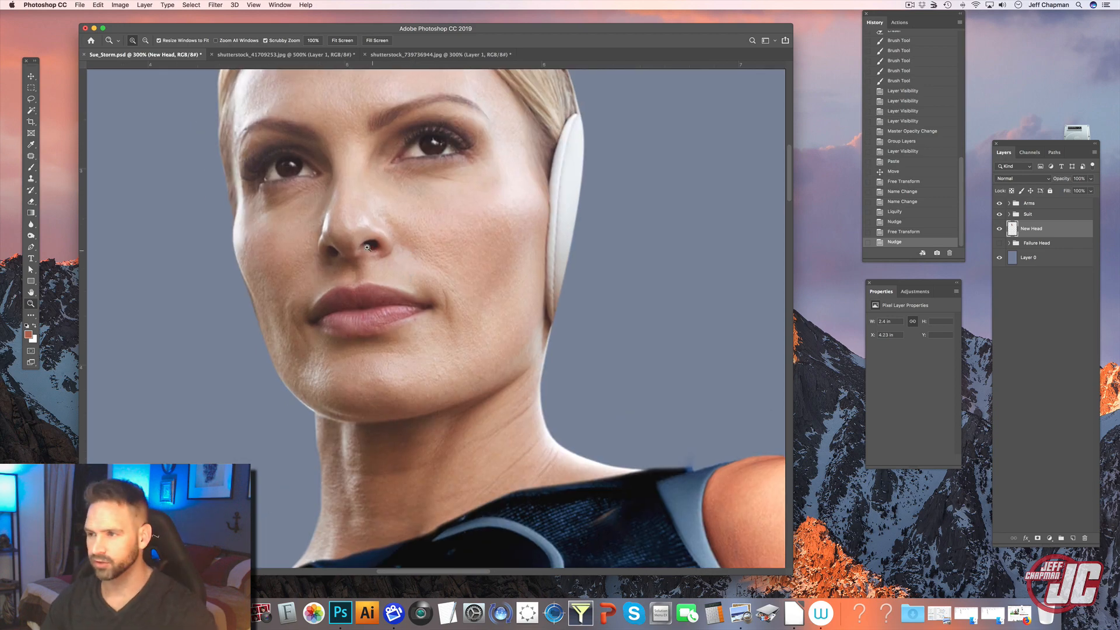
left_click(253, 5)
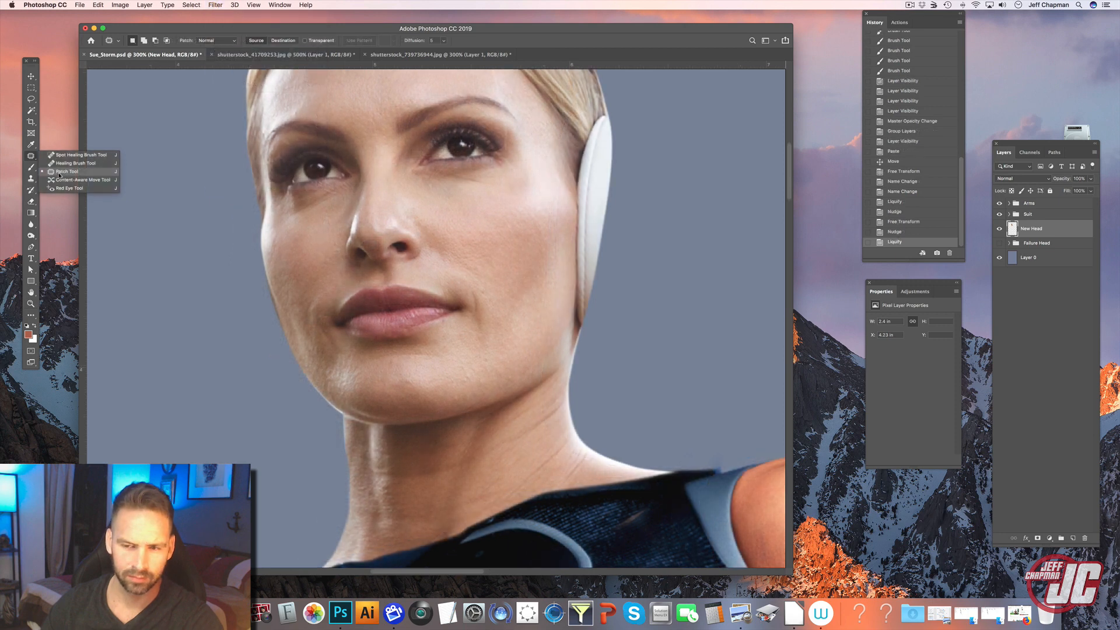
mouse_move(474, 299)
left_mouse_down()
mouse_move(474, 324)
mouse_move(493, 318)
mouse_move(474, 287)
mouse_move(496, 308)
left_mouse_up()
mouse_move(428, 214)
left_mouse_down()
mouse_move(429, 273)
mouse_move(476, 288)
mouse_move(491, 258)
mouse_move(429, 215)
left_mouse_up()
left_click_drag(461, 255, 502, 277)
key("super+d")
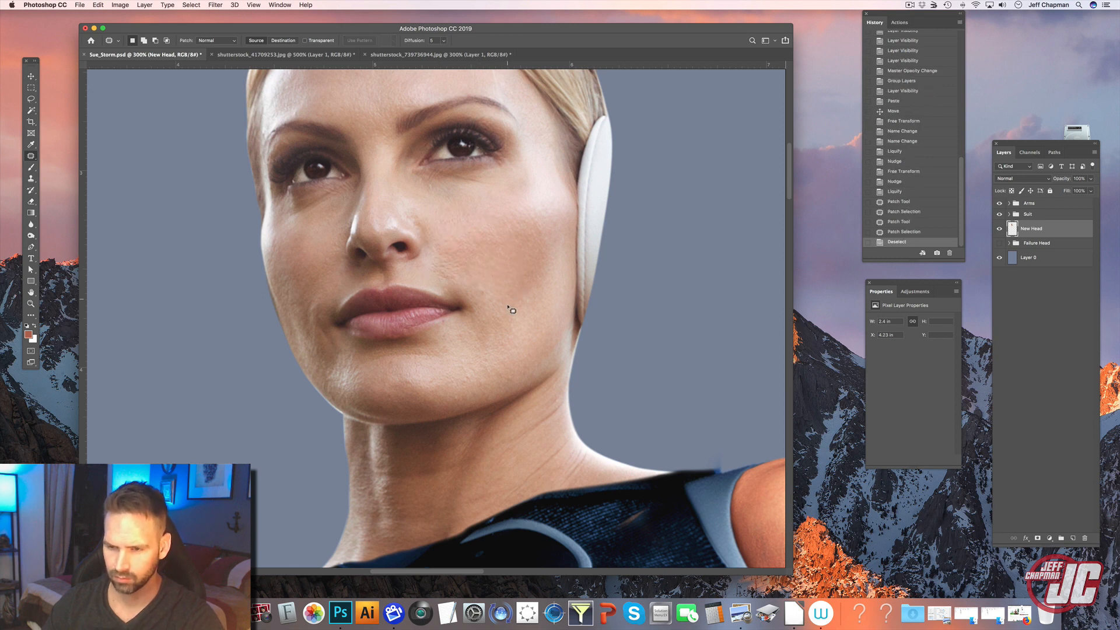
Blend the patched far cheek with a soft History Brush at 27% opacity, sourced from an earlier patch state
left_click(33, 191)
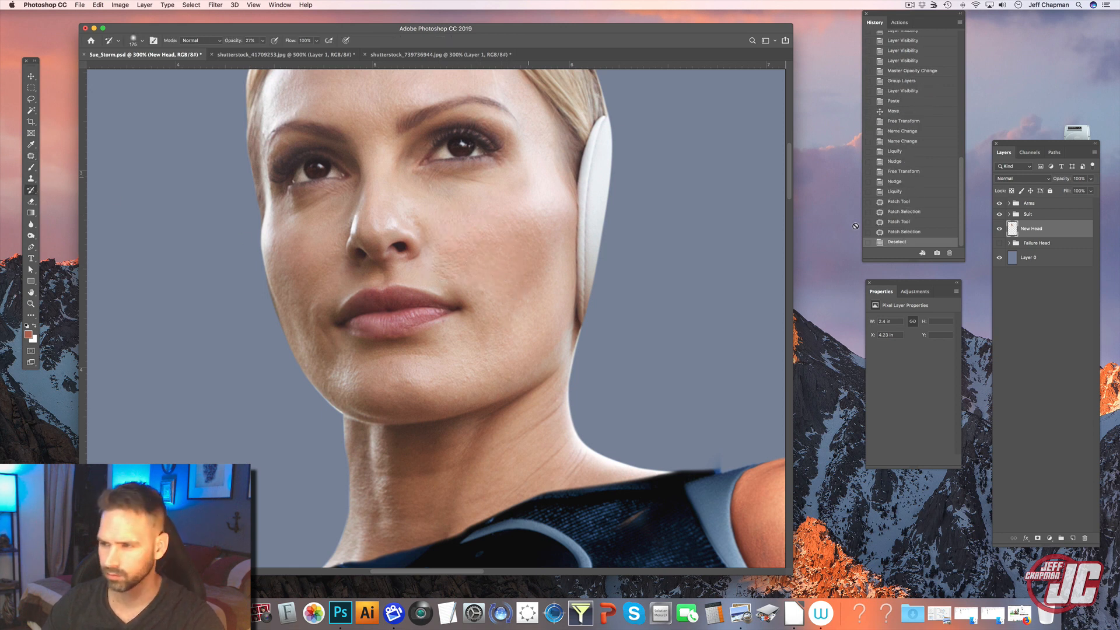
left_click(869, 232)
right_click(488, 244)
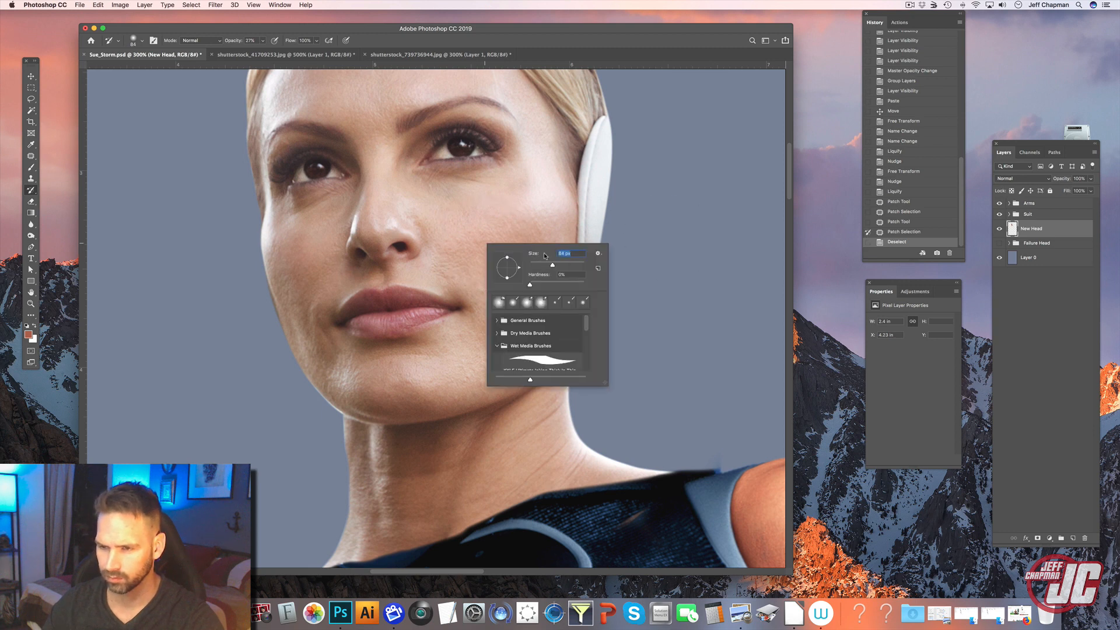
mouse_move(432, 262)
left_mouse_down()
mouse_move(496, 285)
mouse_move(450, 267)
mouse_move(474, 263)
left_mouse_up()
right_click(477, 258)
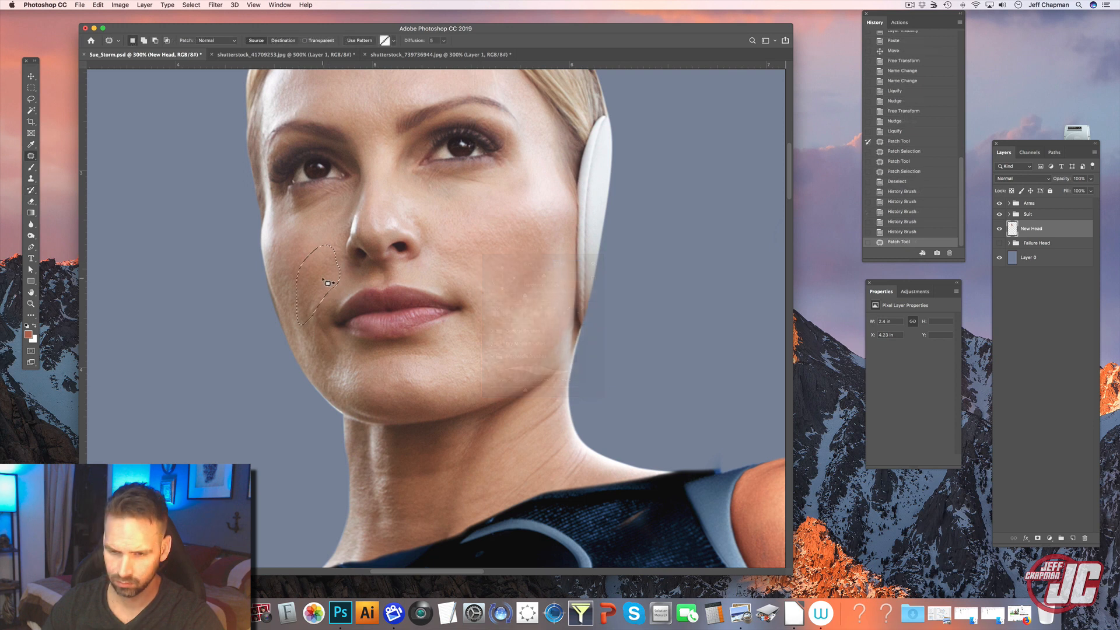
Patch the skin on the near cheek, beside the mouth and across the chin below the lower lip
mouse_move(336, 283)
left_mouse_down()
mouse_move(338, 273)
mouse_move(335, 296)
left_mouse_up()
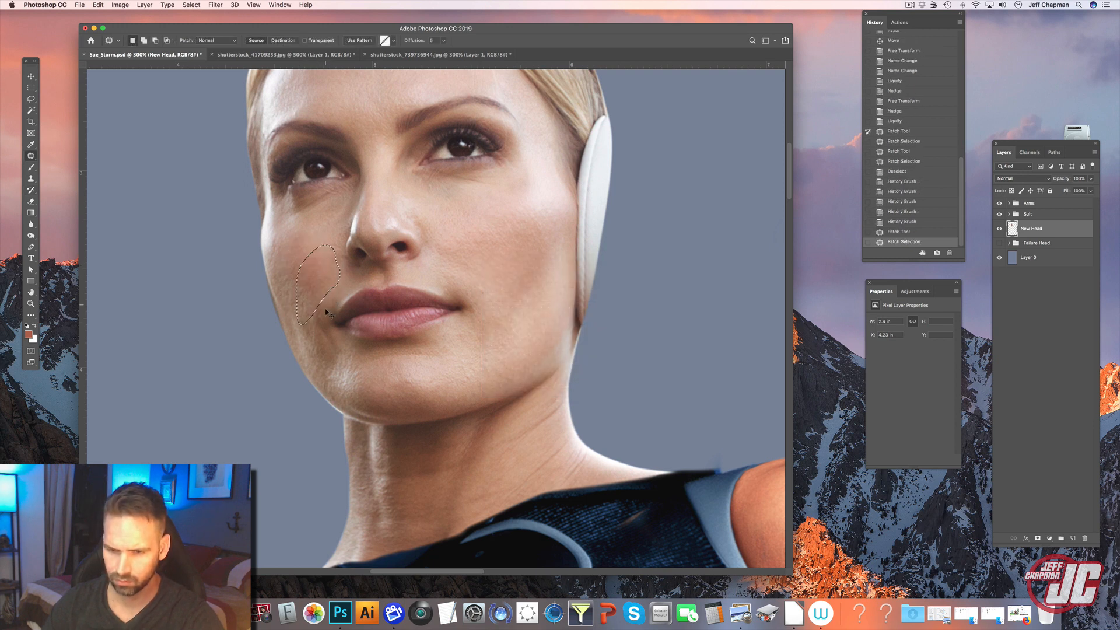
key("super+d")
mouse_move(341, 341)
left_mouse_down()
mouse_move(309, 321)
mouse_move(339, 365)
mouse_move(341, 344)
left_mouse_up()
key("super+d")
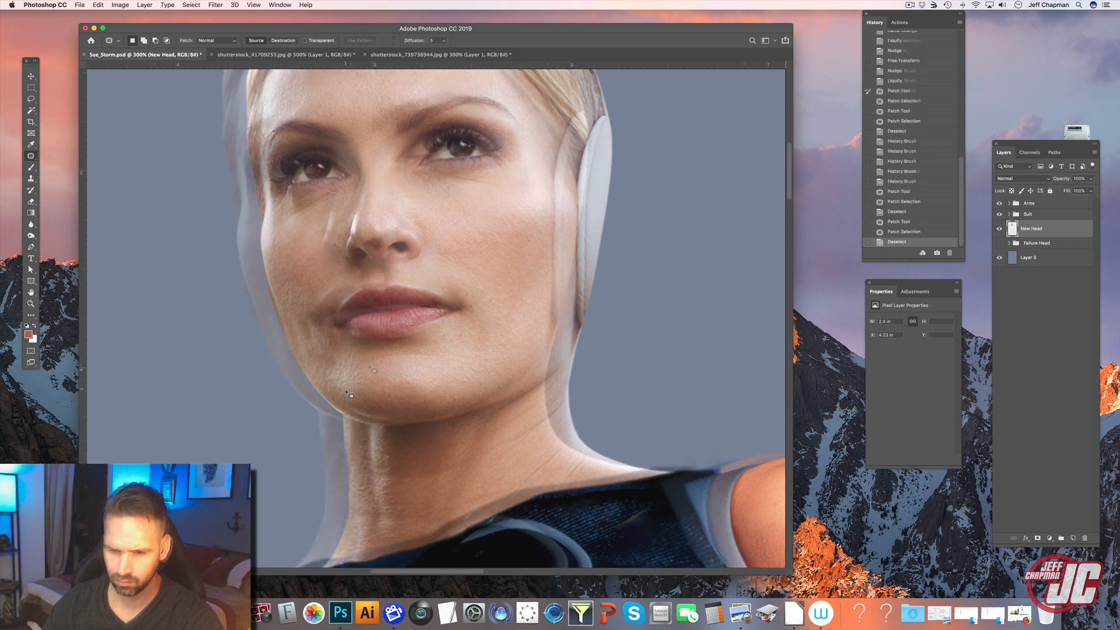
left_click_drag(346, 369, 428, 348)
mouse_move(427, 348)
left_mouse_down()
mouse_move(333, 361)
mouse_move(347, 373)
mouse_move(406, 357)
left_mouse_up()
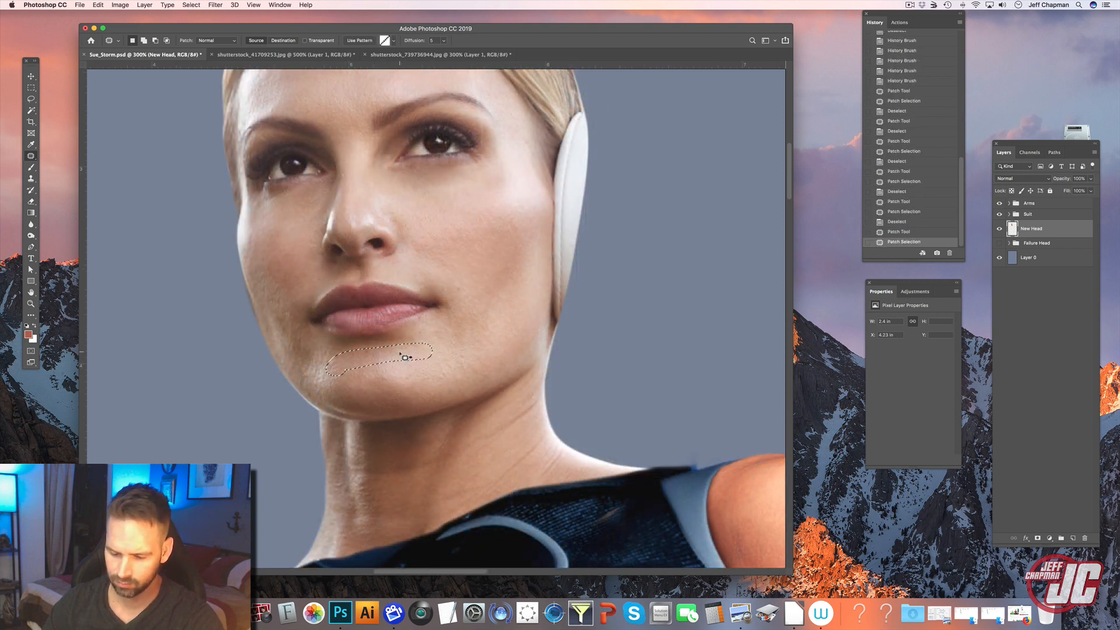
Patch the bright streak and the crease lines on the neck of the New Head layer and clear the selection
key("super+d")
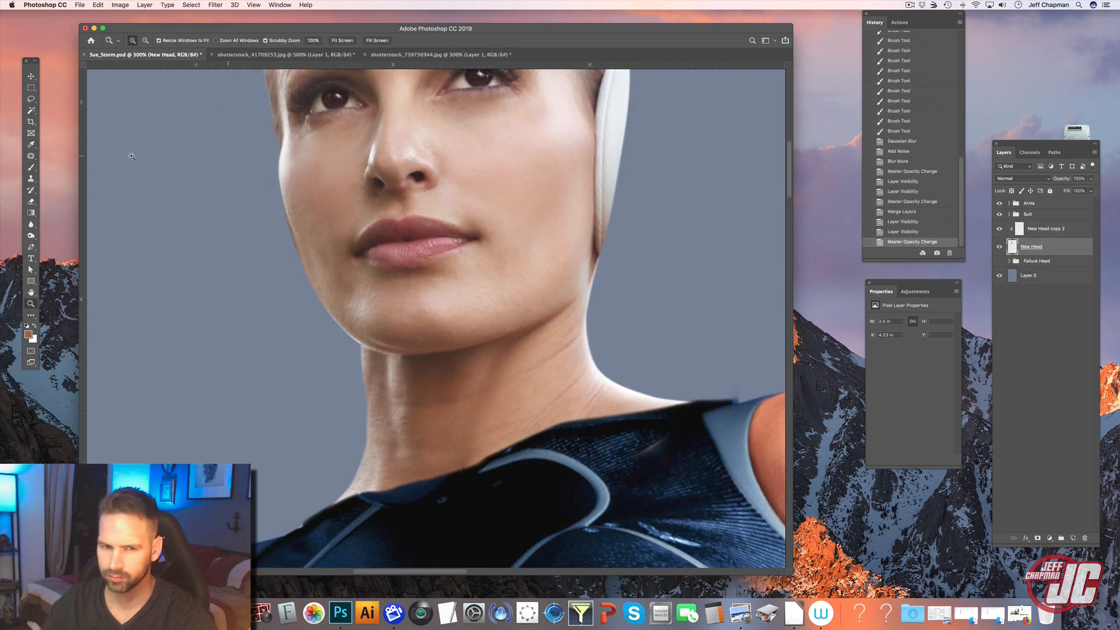
left_click(31, 156)
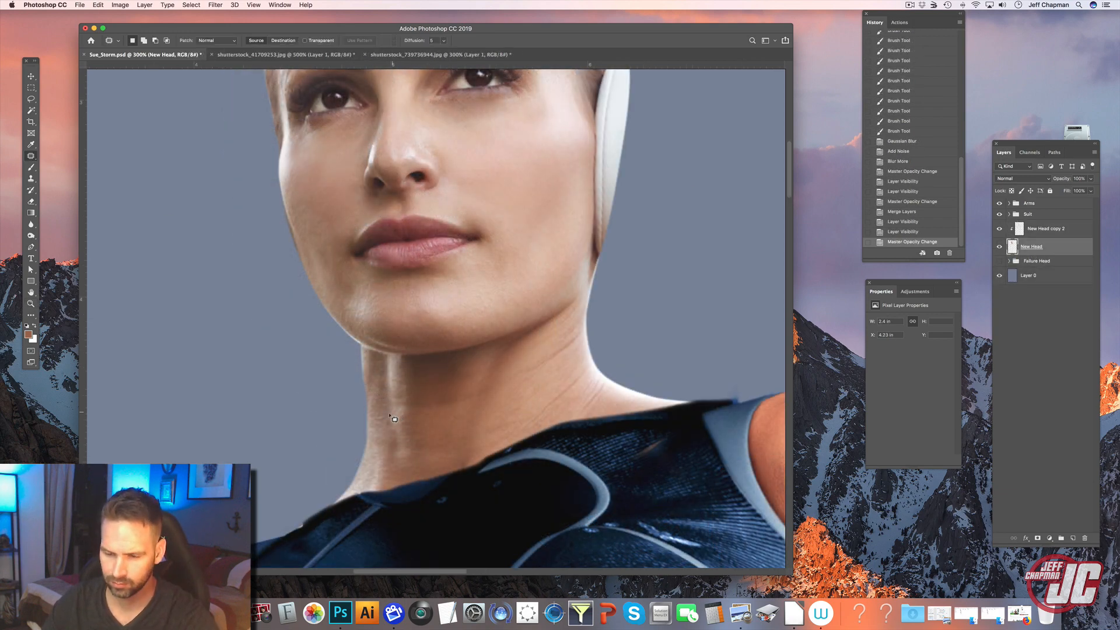
mouse_move(390, 415)
left_mouse_down()
mouse_move(484, 399)
mouse_move(462, 386)
mouse_move(385, 395)
mouse_move(446, 412)
left_mouse_up()
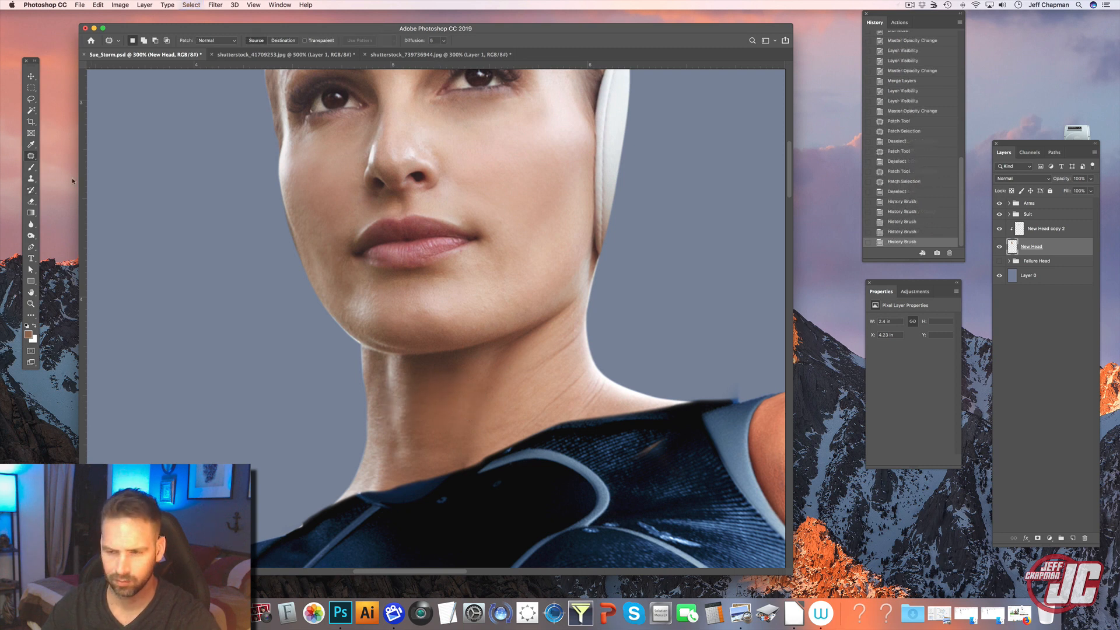
mouse_move(557, 375)
left_mouse_down()
mouse_move(582, 341)
mouse_move(533, 362)
mouse_move(555, 378)
mouse_move(580, 356)
mouse_move(518, 429)
mouse_move(588, 365)
mouse_move(587, 399)
mouse_move(539, 415)
left_mouse_up()
key("super+d")
key("super+d")
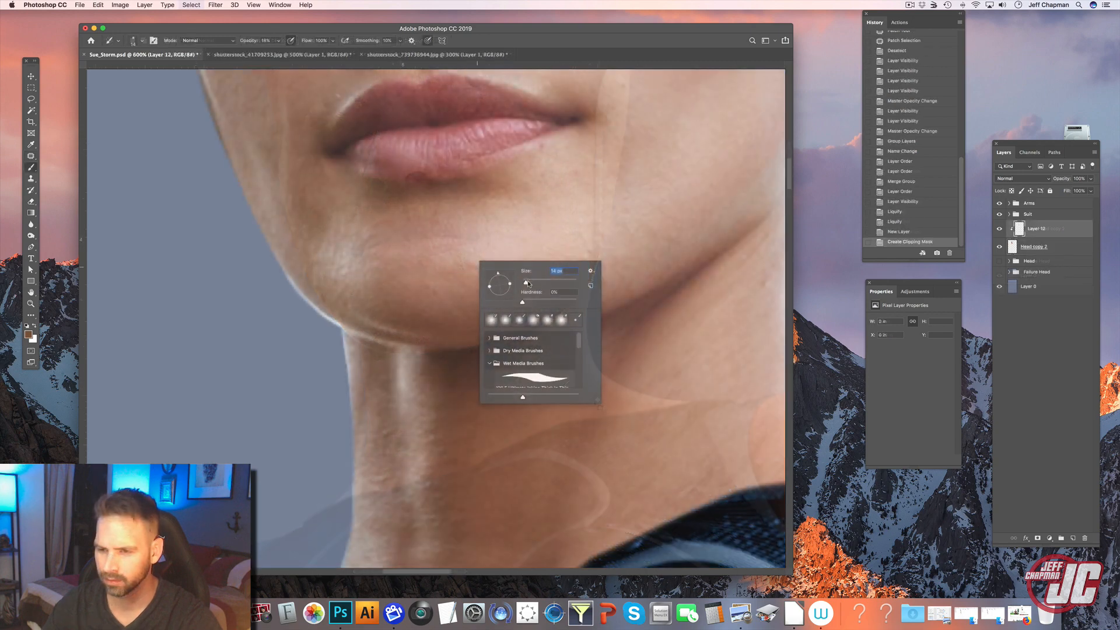
Set the clipped Layer 12 to Darken, paint sampled skin tones over the chin's bright lower edge at 18% opacity, and merge it into the head
left_click_drag(529, 284, 531, 283)
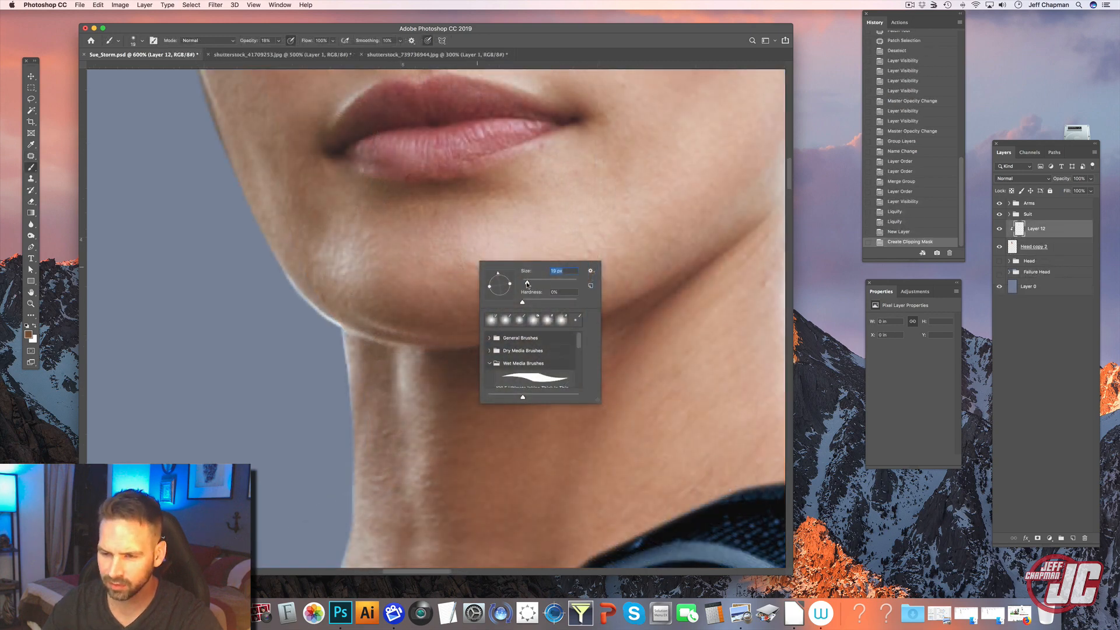
left_click(1022, 179)
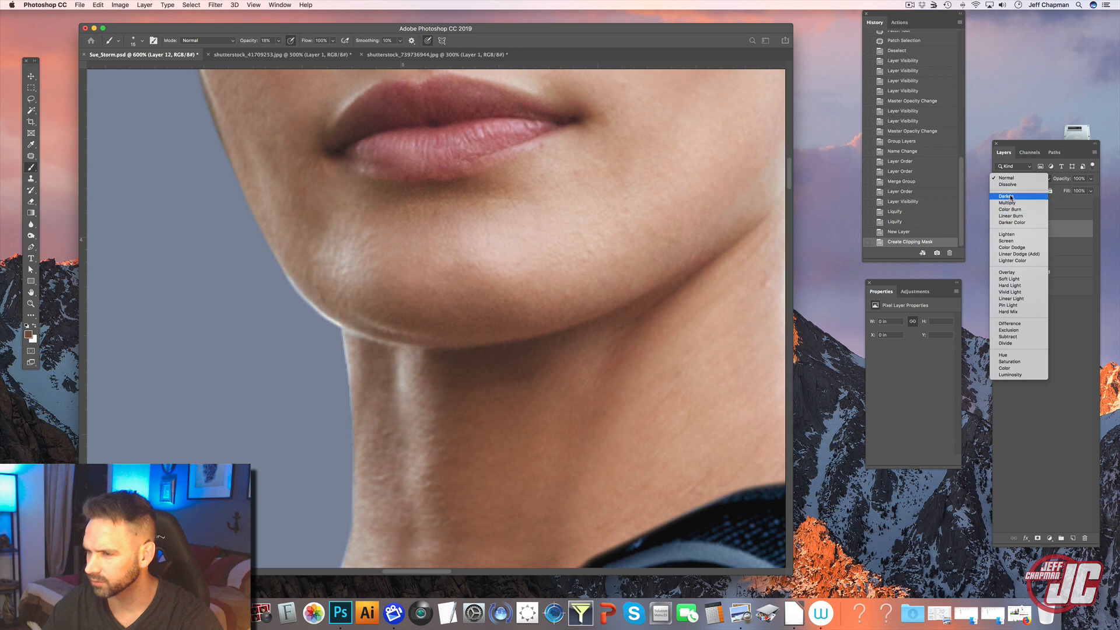
left_click(1016, 197)
left_click_drag(359, 319, 412, 335)
left_click_drag(369, 322, 422, 334)
mouse_move(380, 326)
left_mouse_down()
mouse_move(427, 333)
mouse_move(417, 334)
left_mouse_up()
left_click(420, 318, "alt")
left_click_drag(385, 329, 455, 329)
left_click(450, 318, "alt")
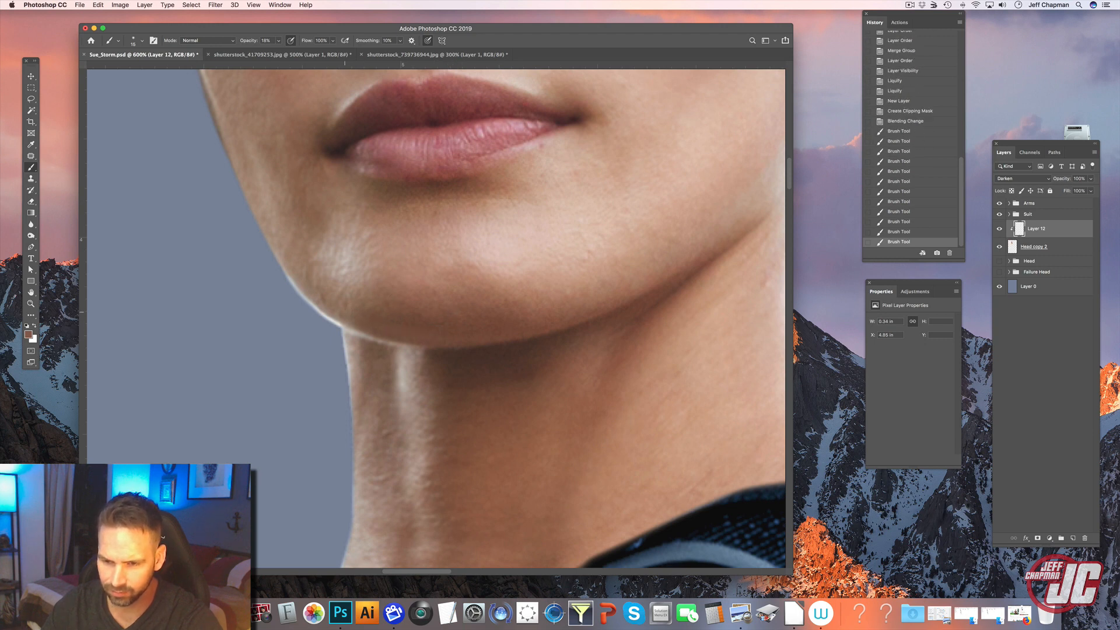
left_click_drag(345, 312, 474, 338)
left_click(469, 361, "alt")
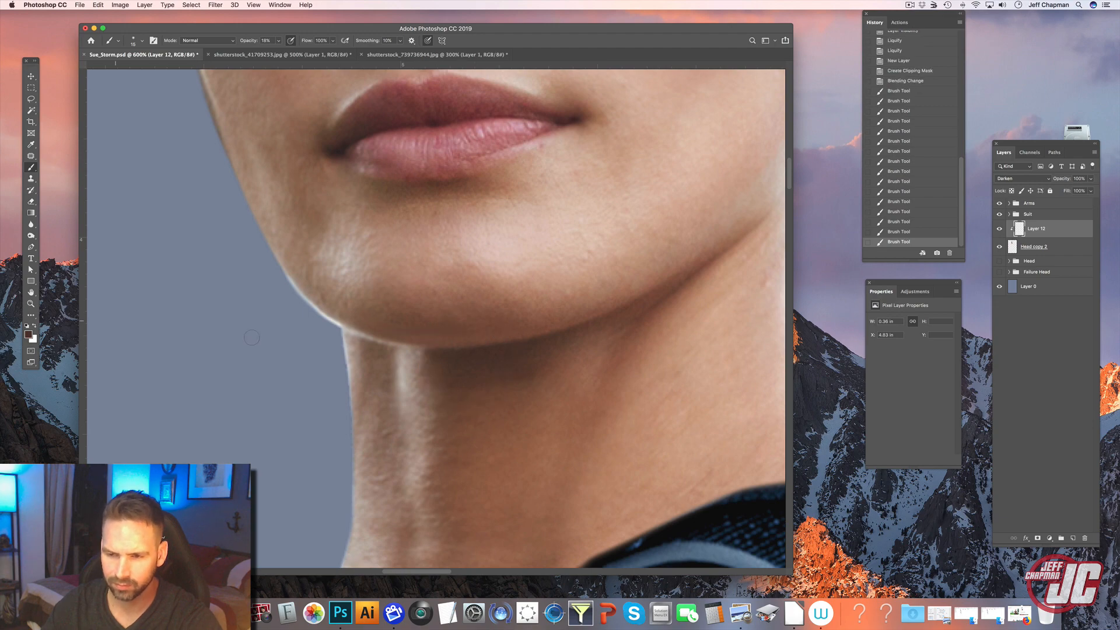
key("super+e")
Add a Levels adjustment clipped to the merged head layer and set its midtones to 0.87
double_click(31, 303)
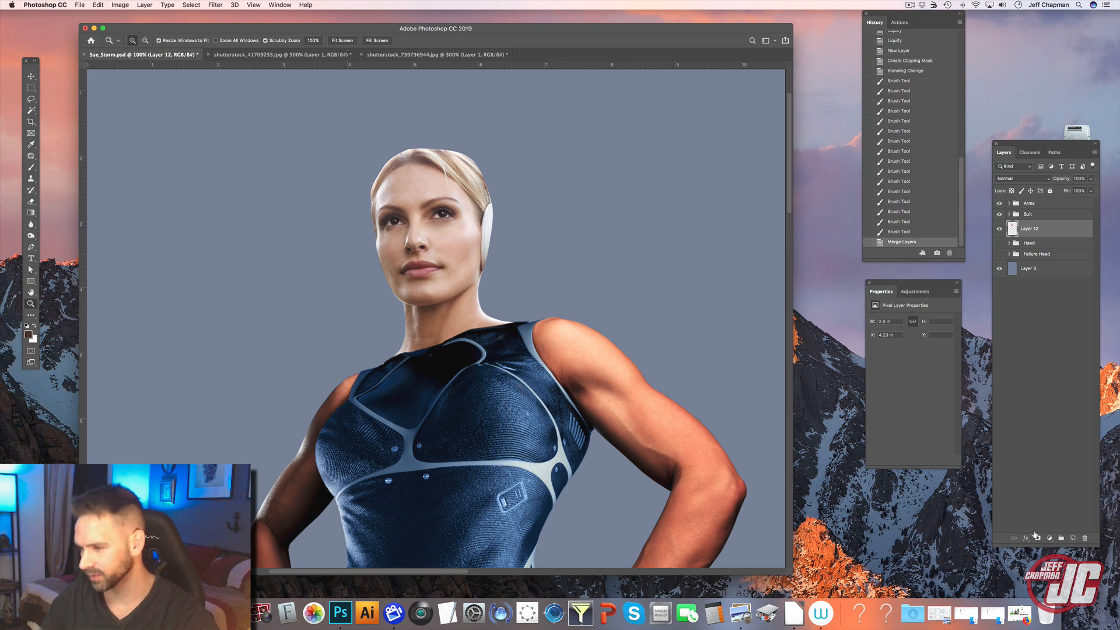
left_click(1051, 539)
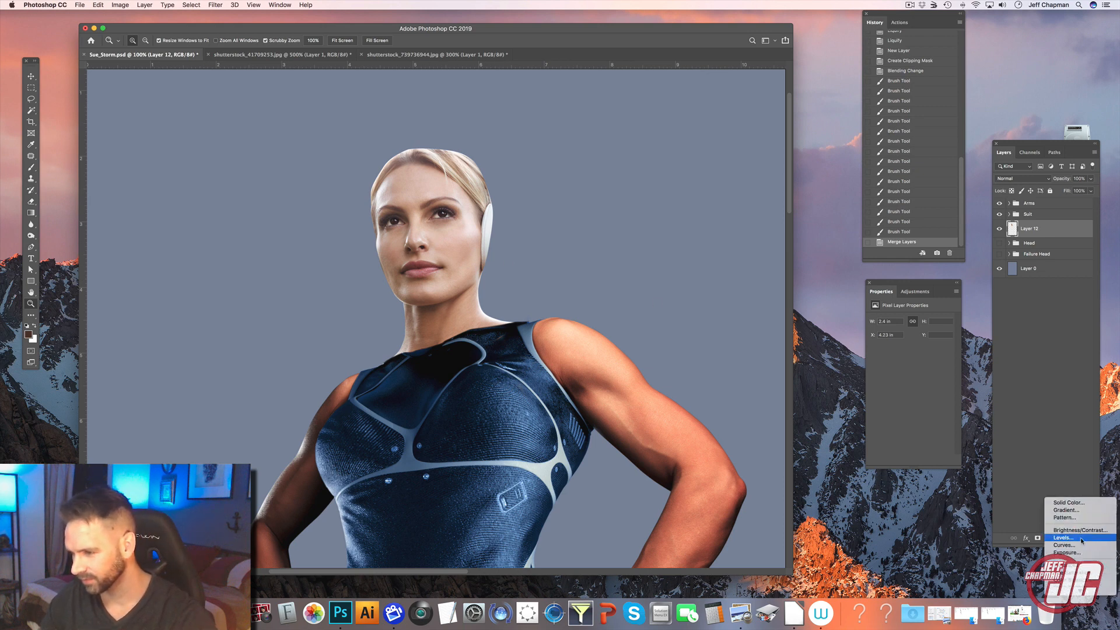
left_click(1079, 539)
right_click(1070, 231)
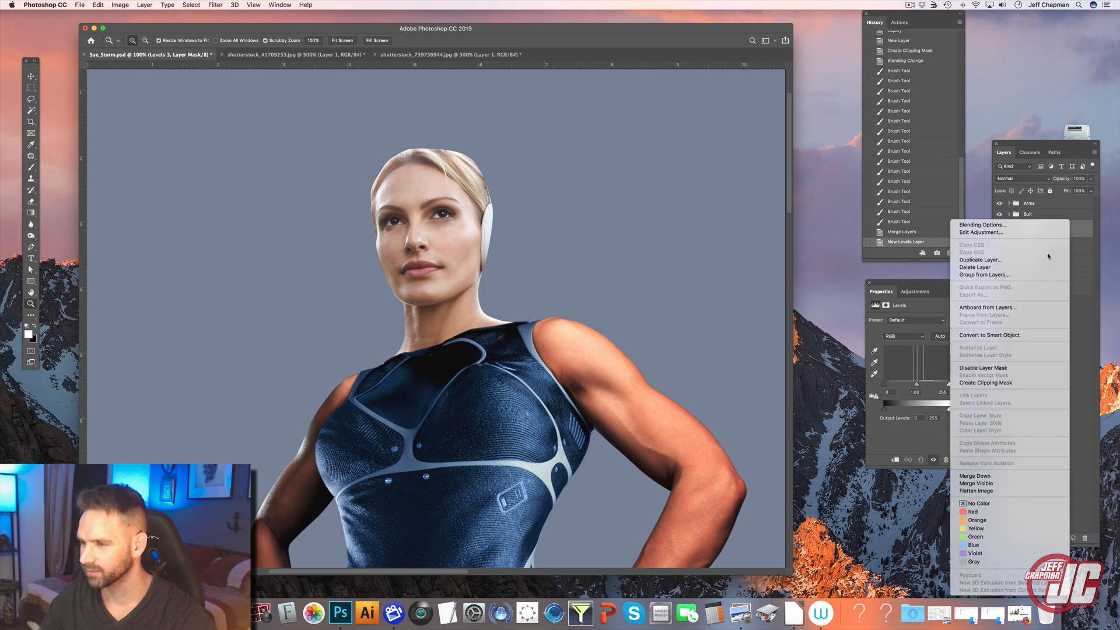
left_click(972, 382)
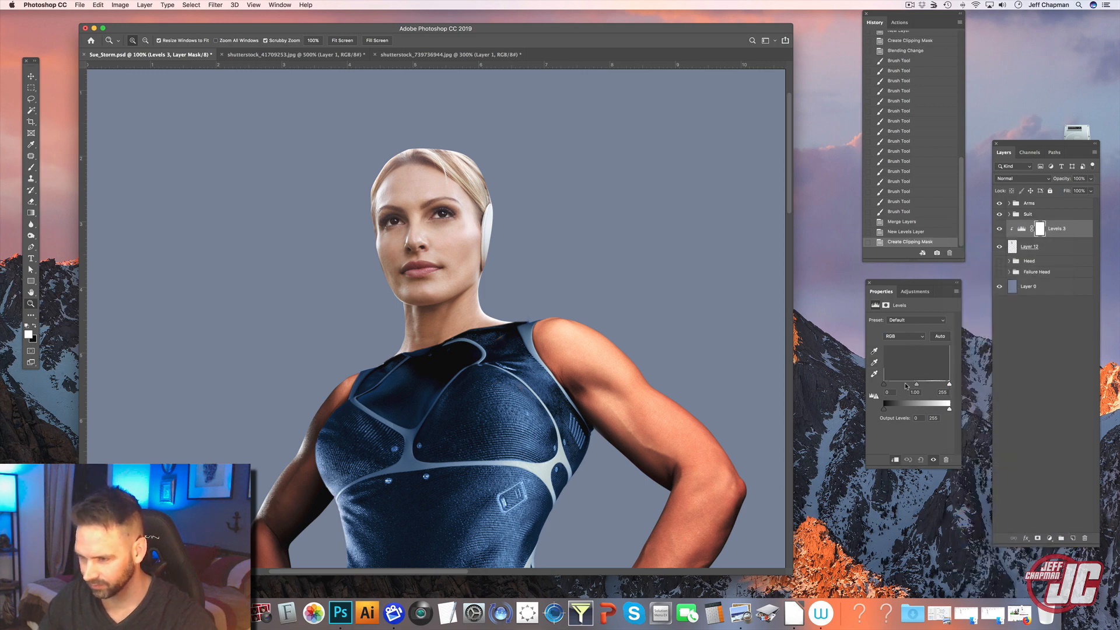
left_click_drag(922, 385, 927, 385)
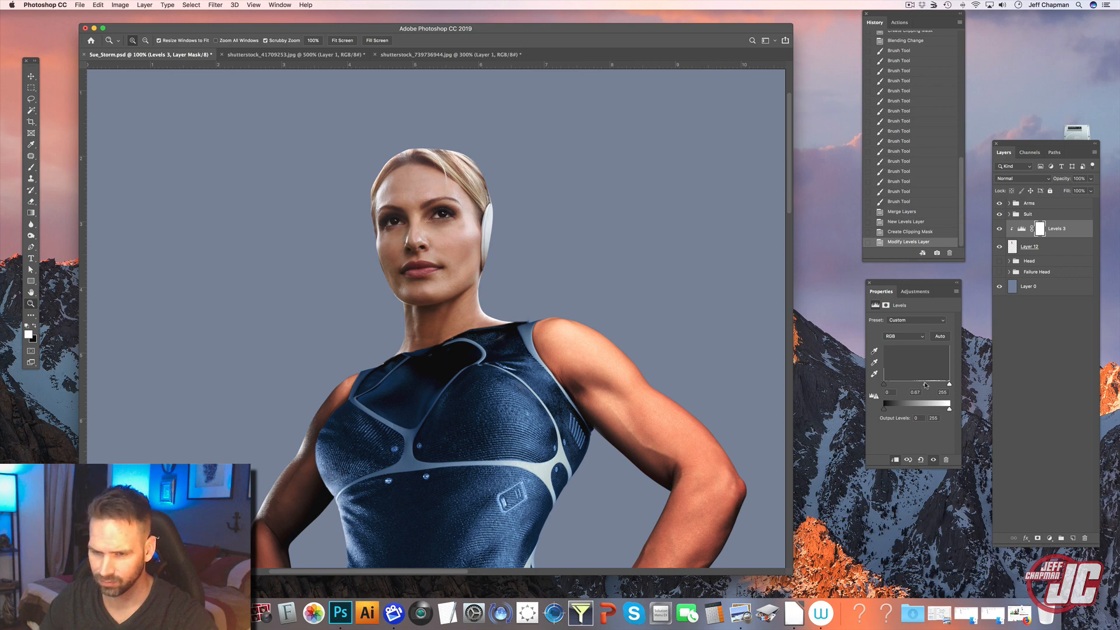
Add a Hue/Saturation adjustment clipped to the head, shifting the hue slightly lower and raising saturation to about +16
left_click_drag(649, 279, 619, 254)
left_click(1049, 538)
left_click(1067, 523)
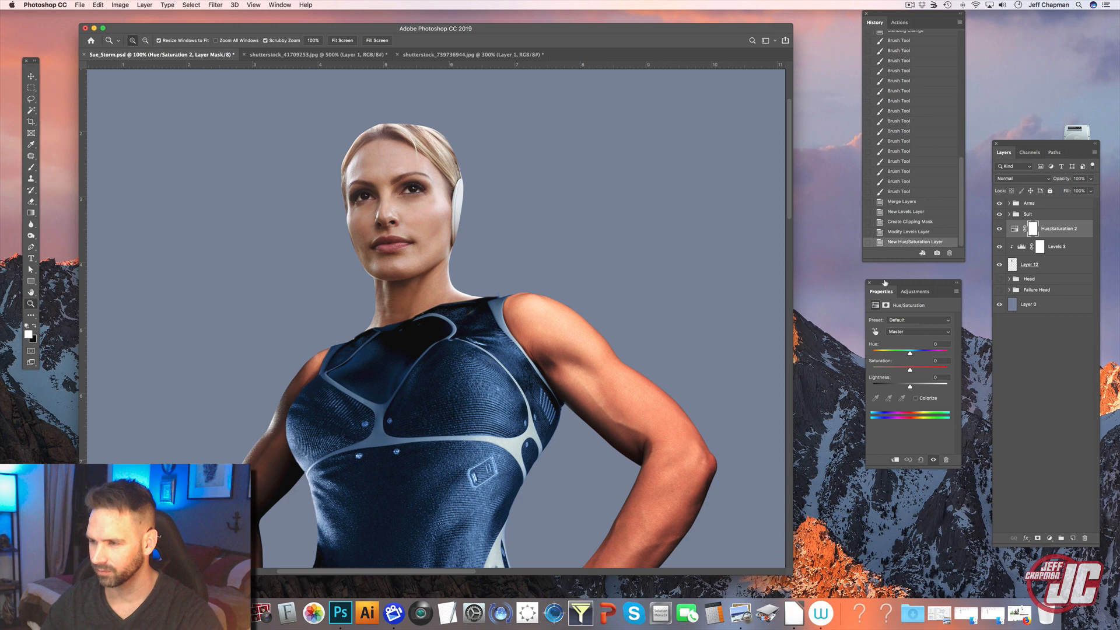
left_click(915, 368)
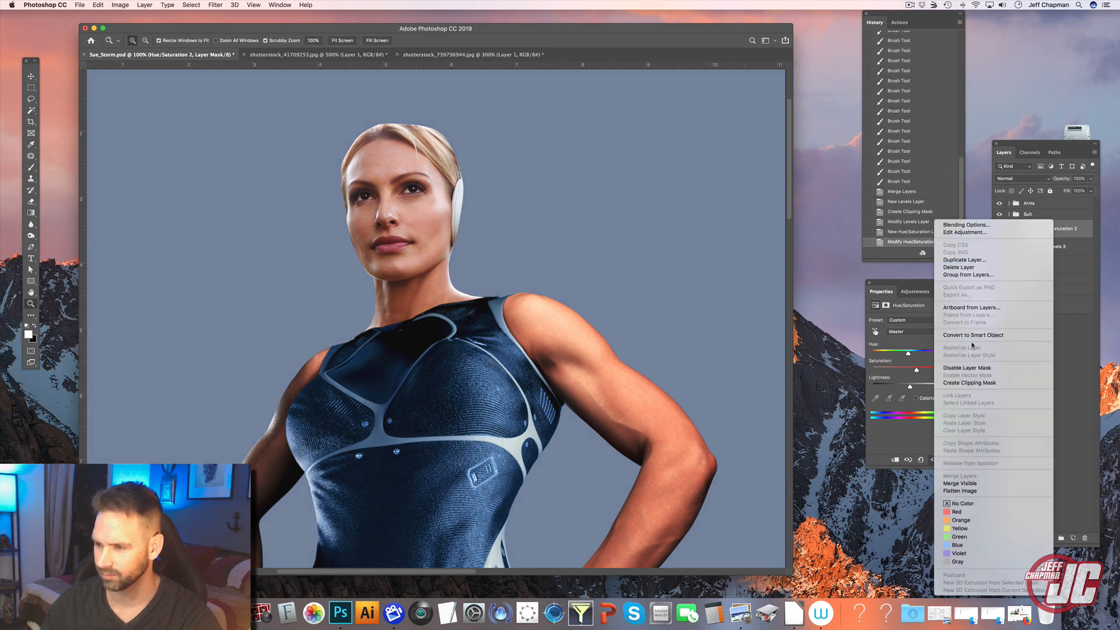
left_click(976, 383)
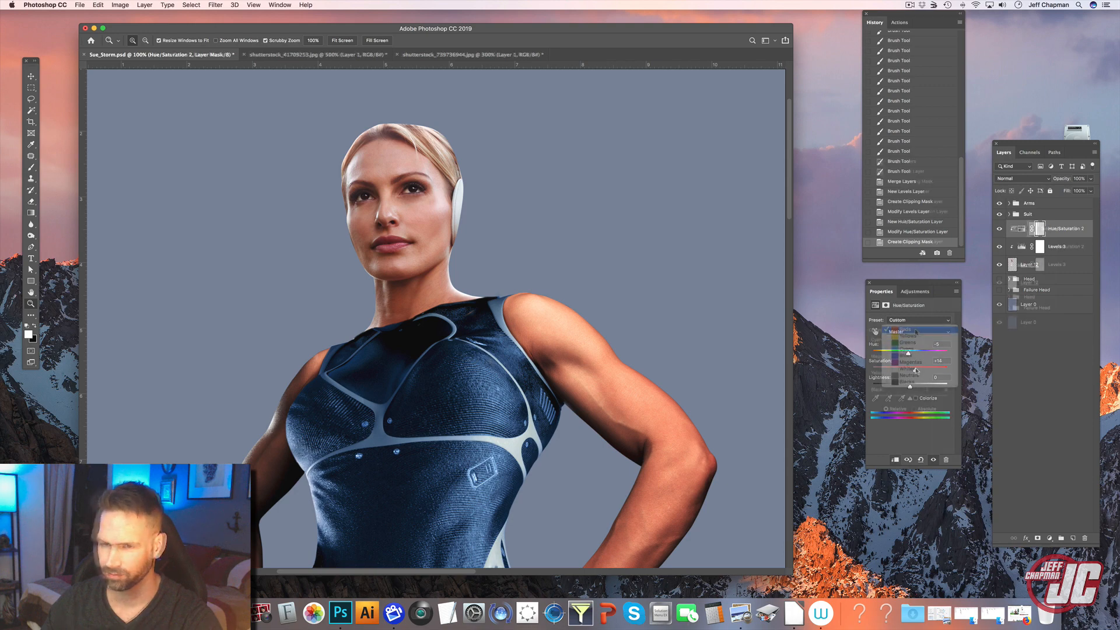
Add a clipped Selective Color adjustment with Yellow at about +5 for Reds and Magenta at +10 for Yellows
left_click(903, 330)
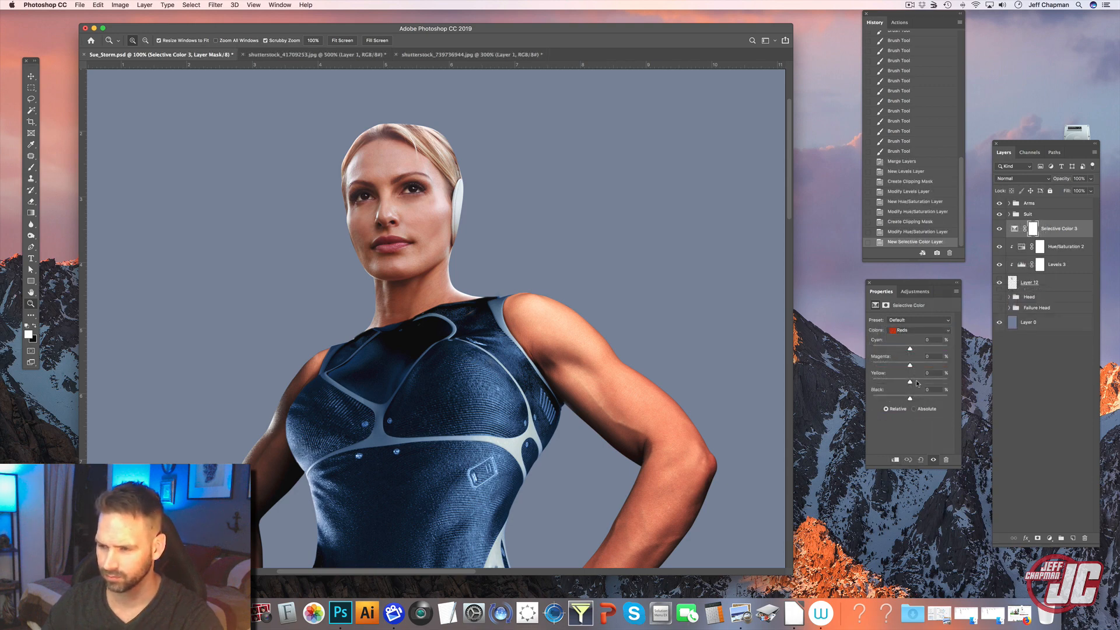
left_click(917, 382)
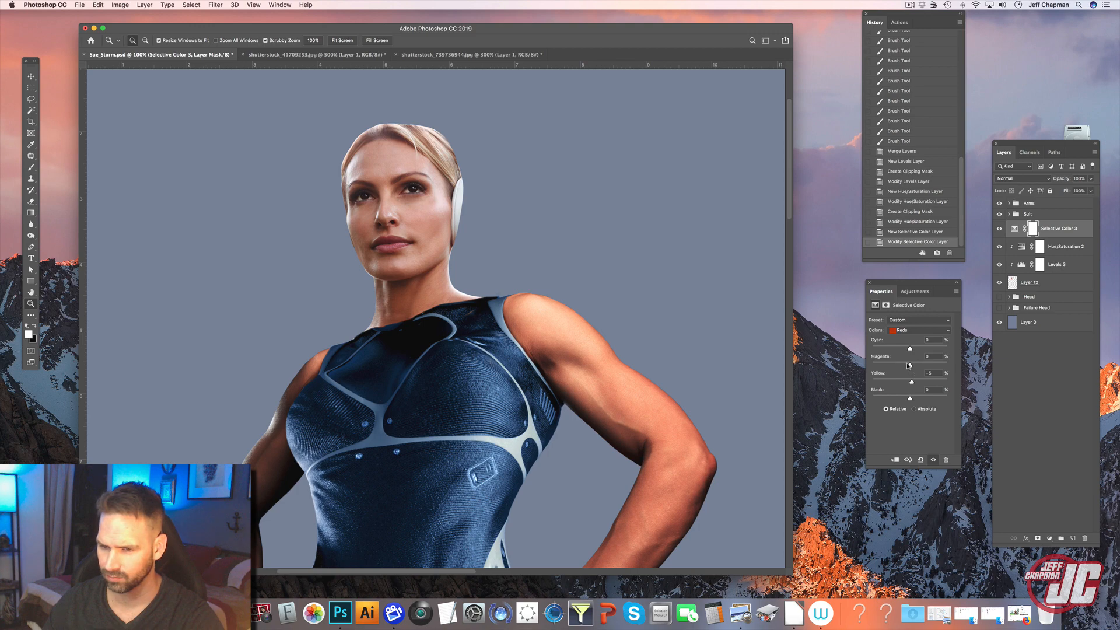
left_click(919, 330)
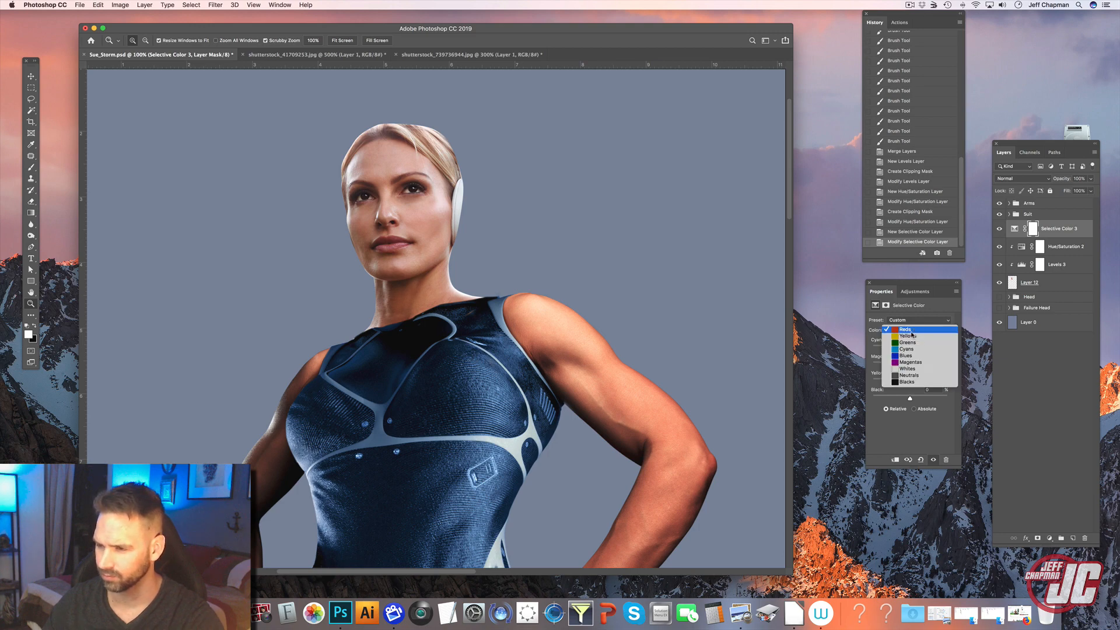
left_click(910, 336)
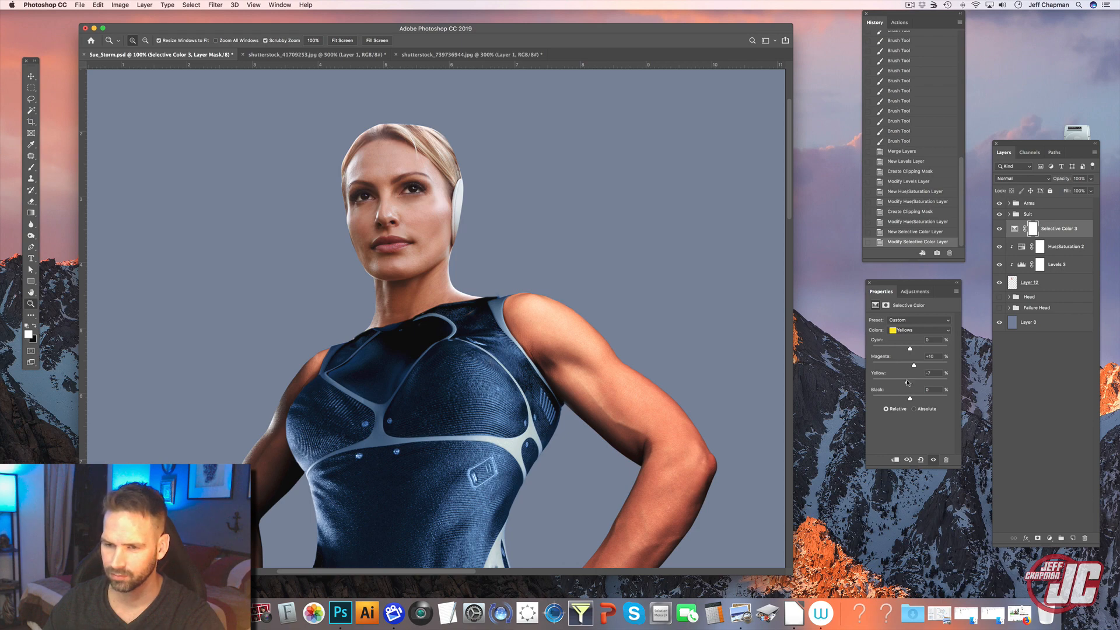
left_click(919, 330)
left_click(901, 366)
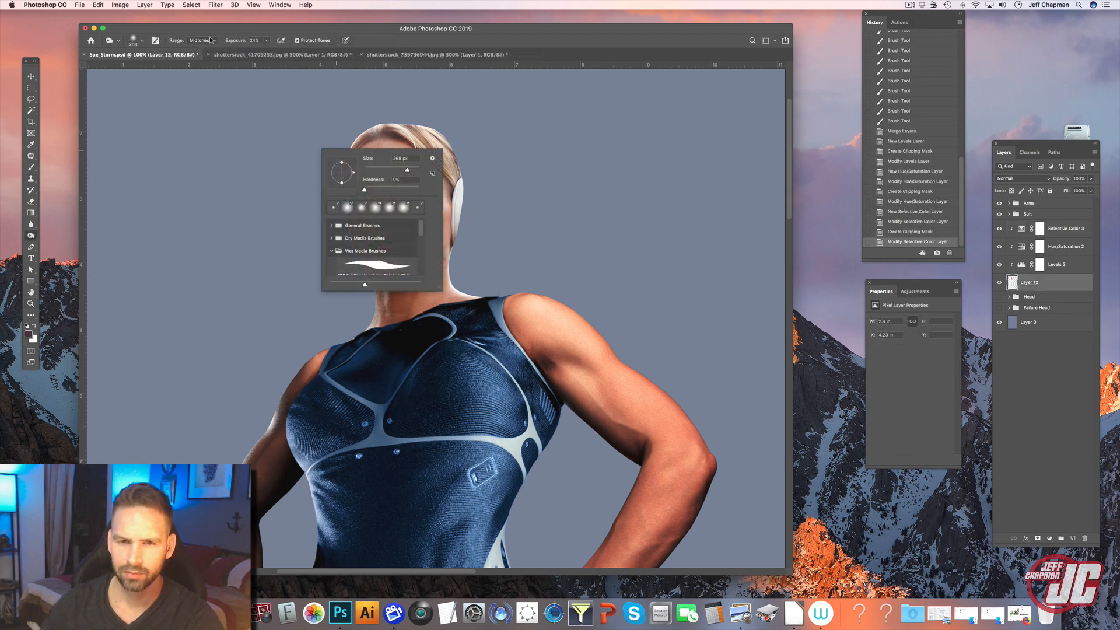
Burn the forehead and face on Layer 12 with a soft 268 px brush, range Midtones, exposure 24%
left_click(211, 39)
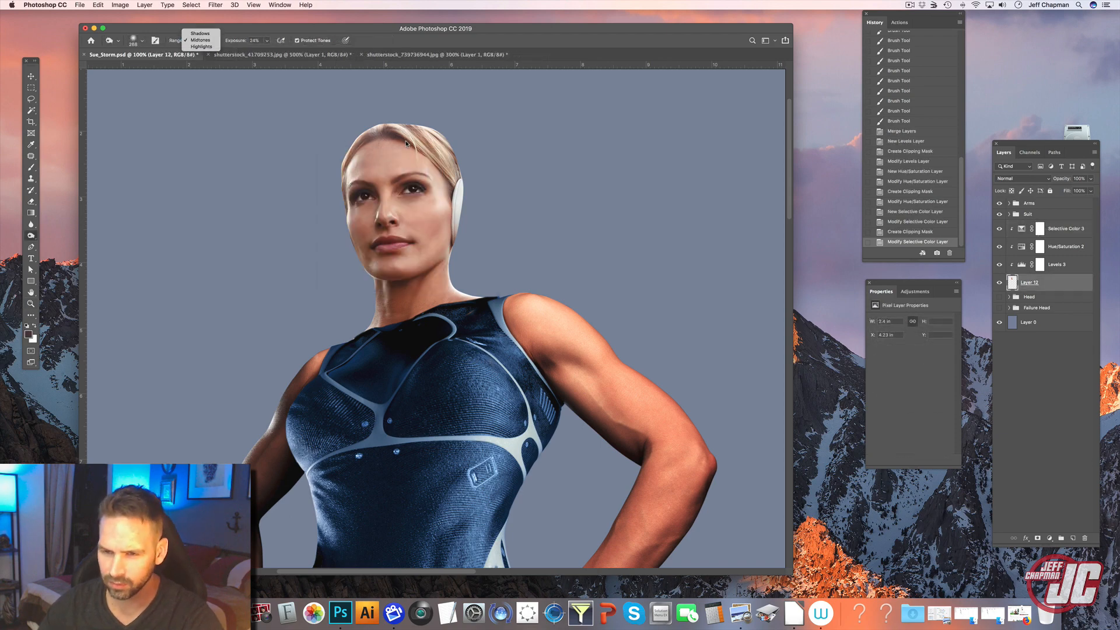
left_click(201, 40)
mouse_move(365, 153)
left_mouse_down()
mouse_move(395, 167)
mouse_move(374, 157)
left_mouse_up()
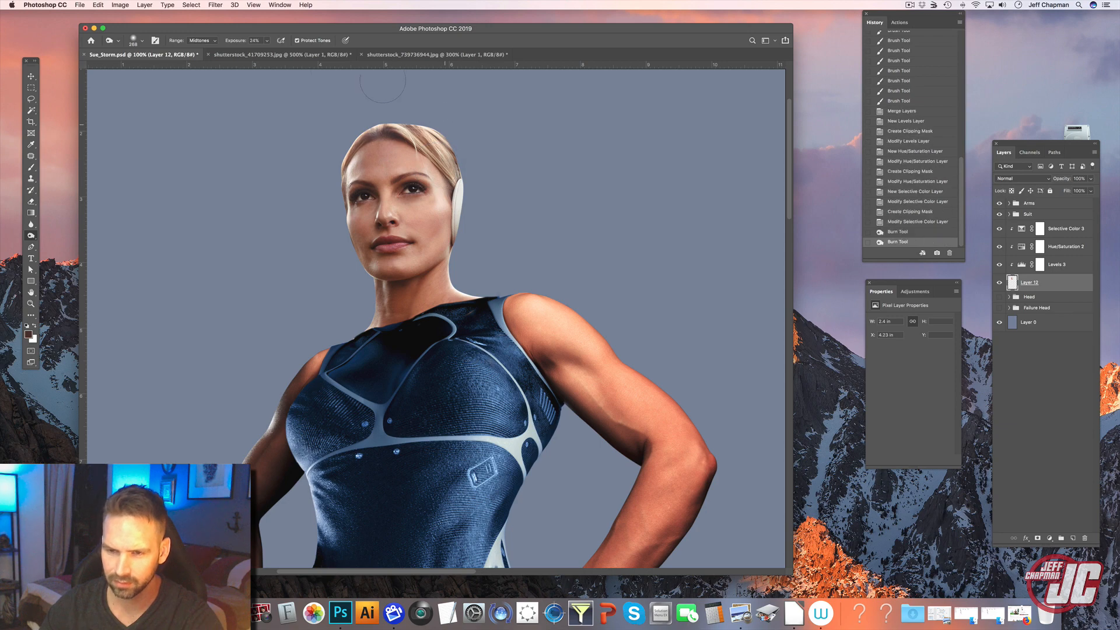
left_click(395, 180)
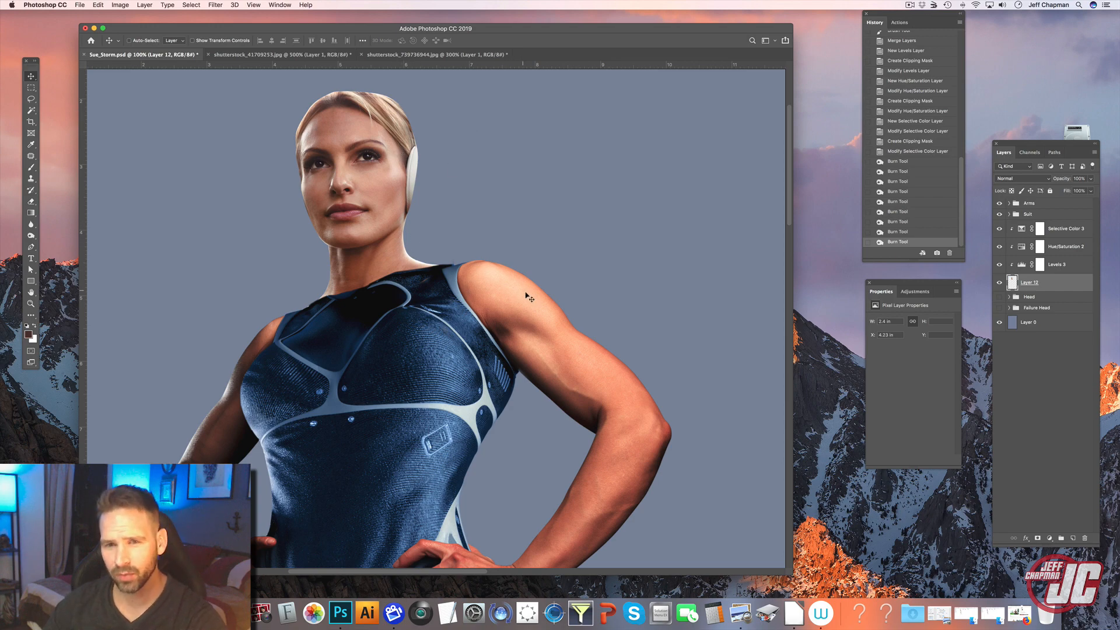
Add a new clipped layer set to Darken and place it above the Selective Color adjustment
left_click(31, 303)
left_click(407, 217)
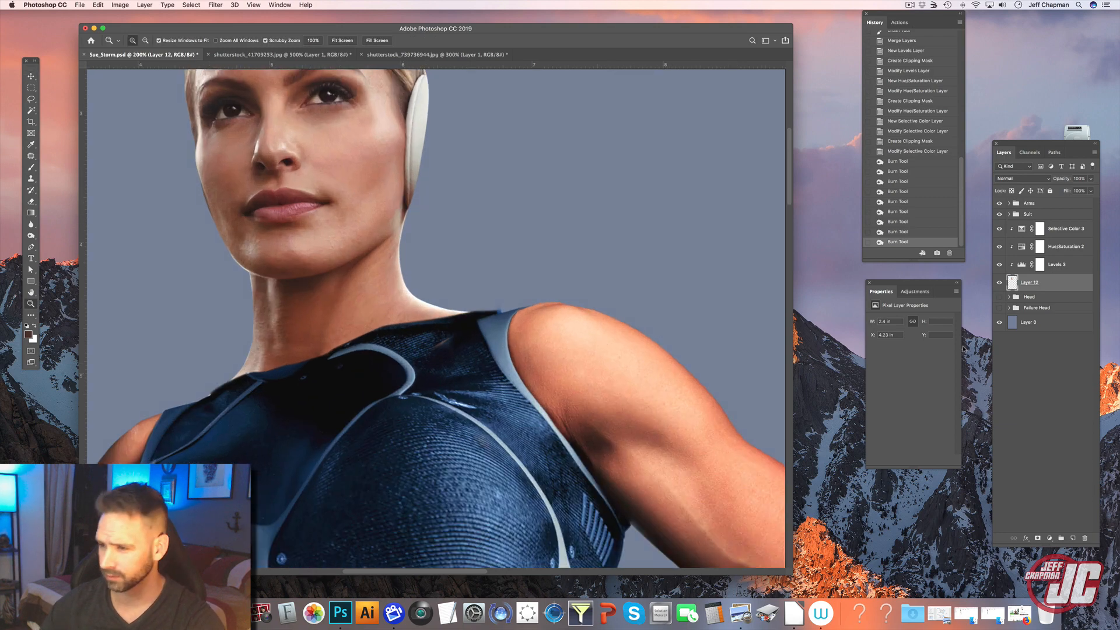
left_click(1074, 539)
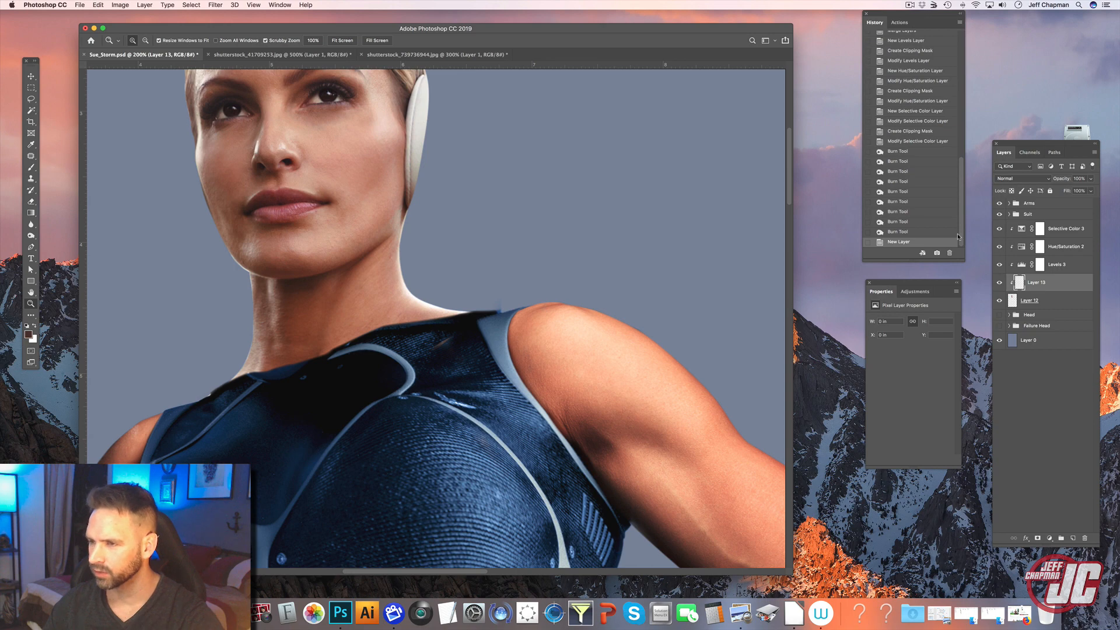
left_click(1021, 179)
left_click(1012, 200)
left_click_drag(1064, 269, 1063, 228)
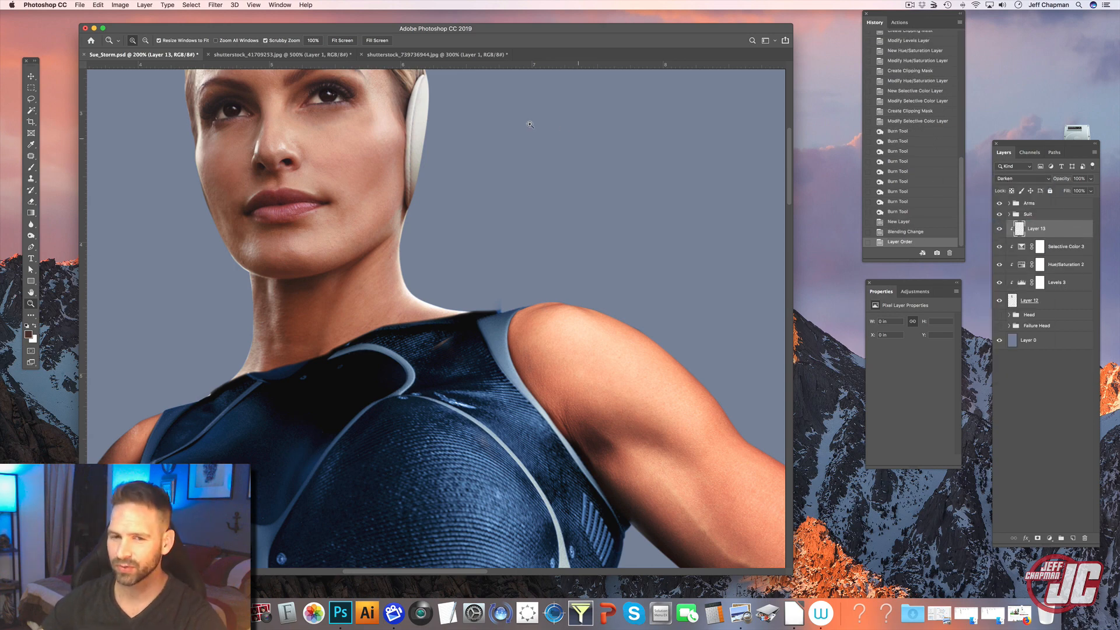
Sample the orange skin tone from the arm and paint it over the neck's bright edge down to the collar with an 84 px brush
left_click(31, 145)
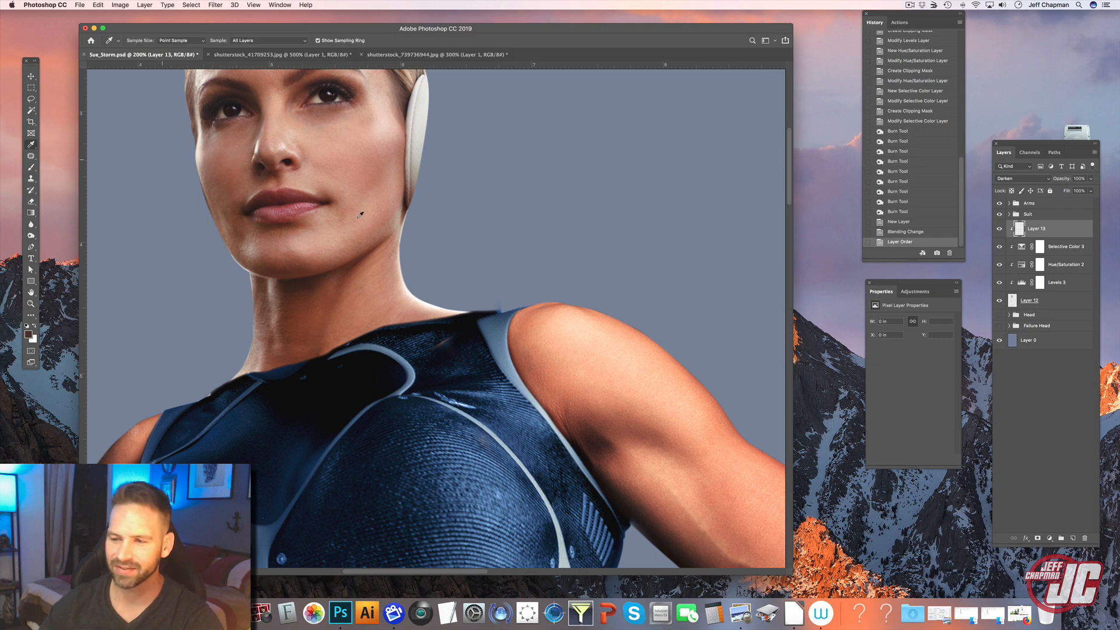
left_click(715, 415)
left_click(32, 168)
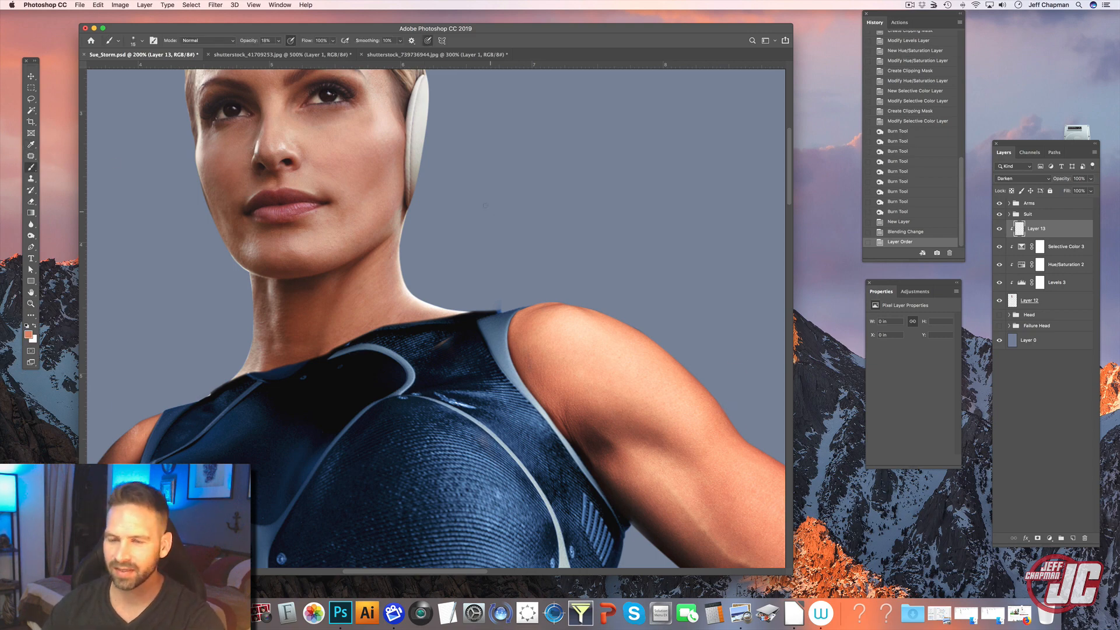
right_click(485, 206)
type("84")
left_click_drag(407, 233, 449, 305)
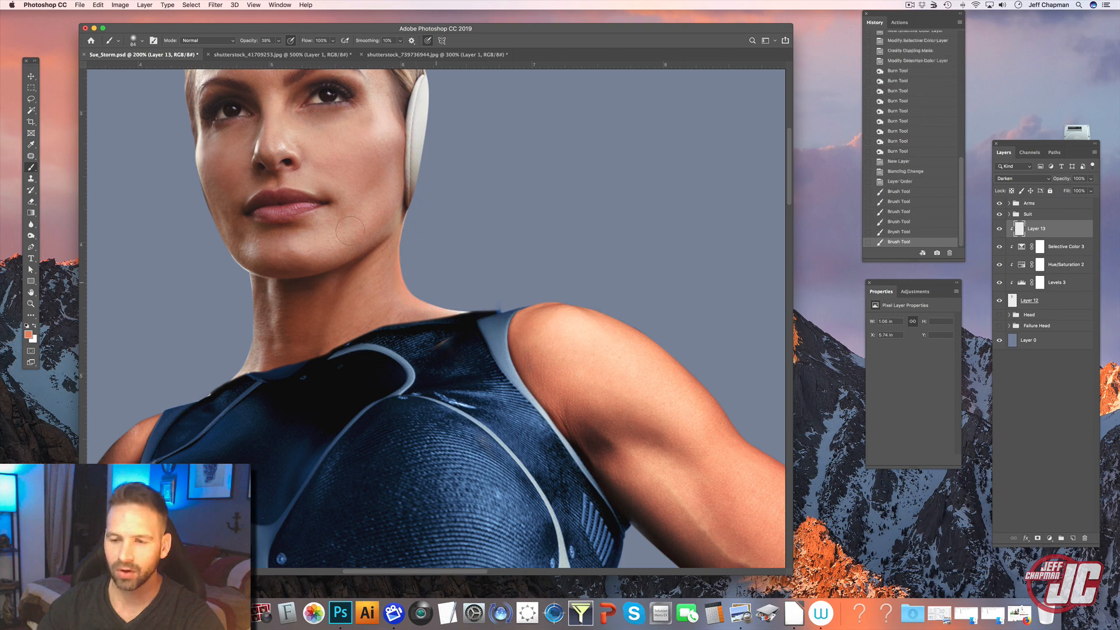
mouse_move(408, 265)
left_mouse_down()
mouse_move(435, 300)
mouse_move(415, 295)
mouse_move(418, 285)
mouse_move(440, 315)
mouse_move(465, 311)
left_mouse_up()
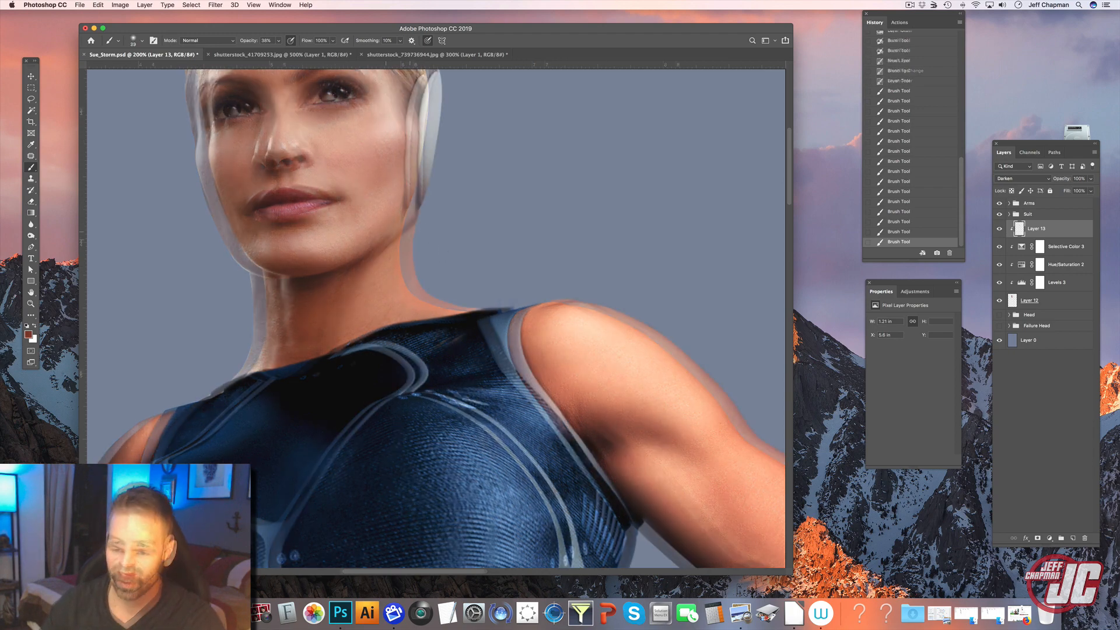
Refine the darkened neck edge from below the ear to the collar, starting with a 52 px brush and lowering brush opacity to 23%
right_click(460, 250)
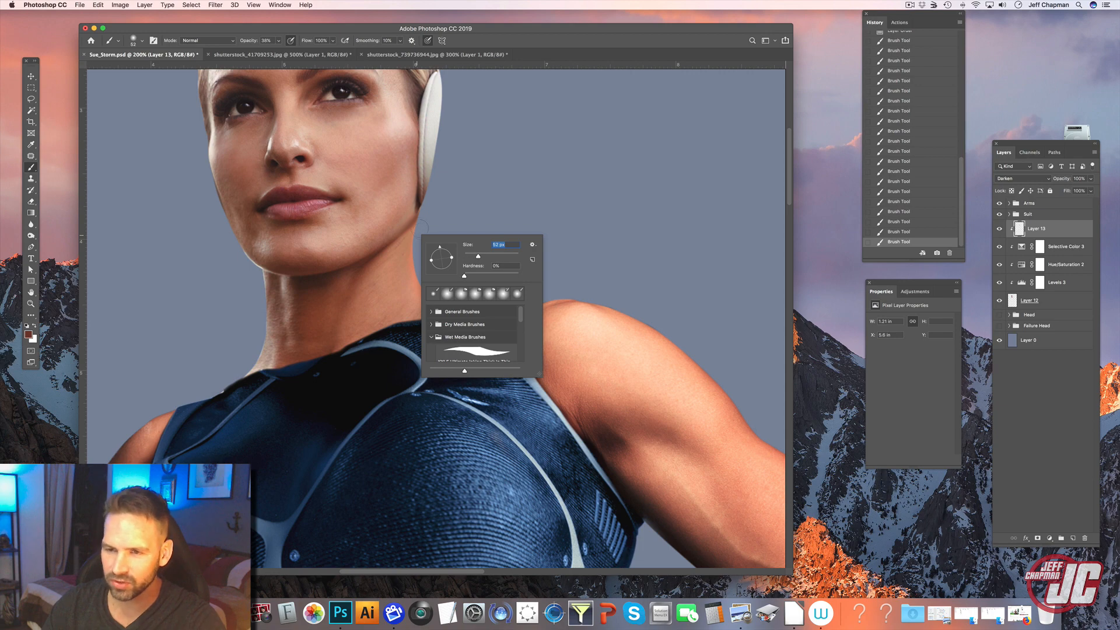
left_click_drag(420, 228, 424, 263)
left_click(278, 40)
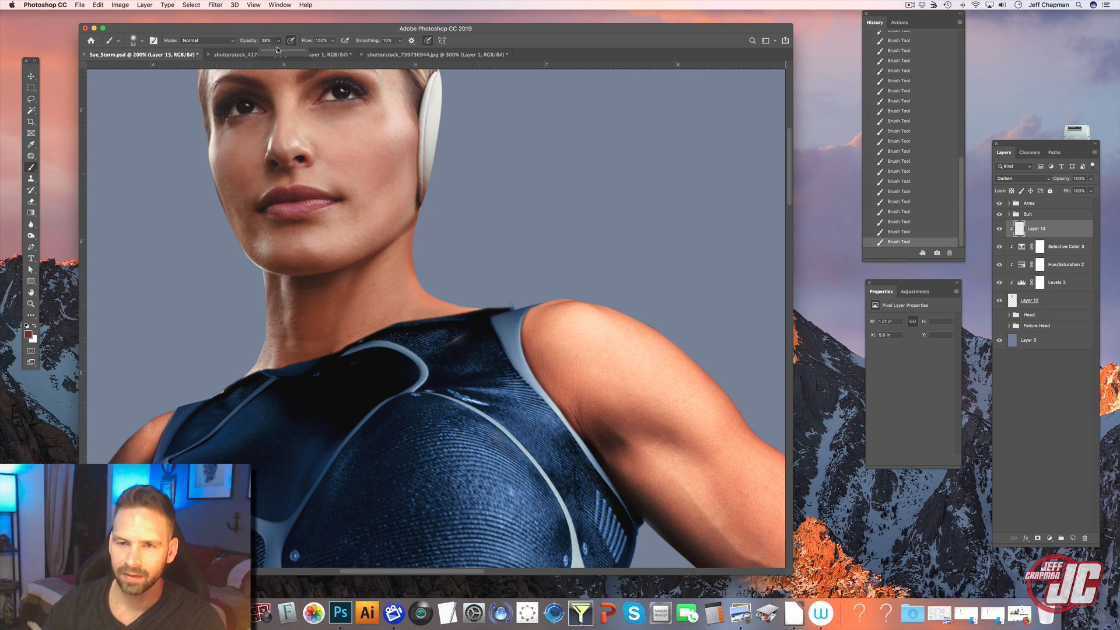
right_click(470, 211)
left_click_drag(528, 234, 535, 234)
left_click_drag(410, 252, 436, 293)
left_click_drag(507, 294, 509, 293)
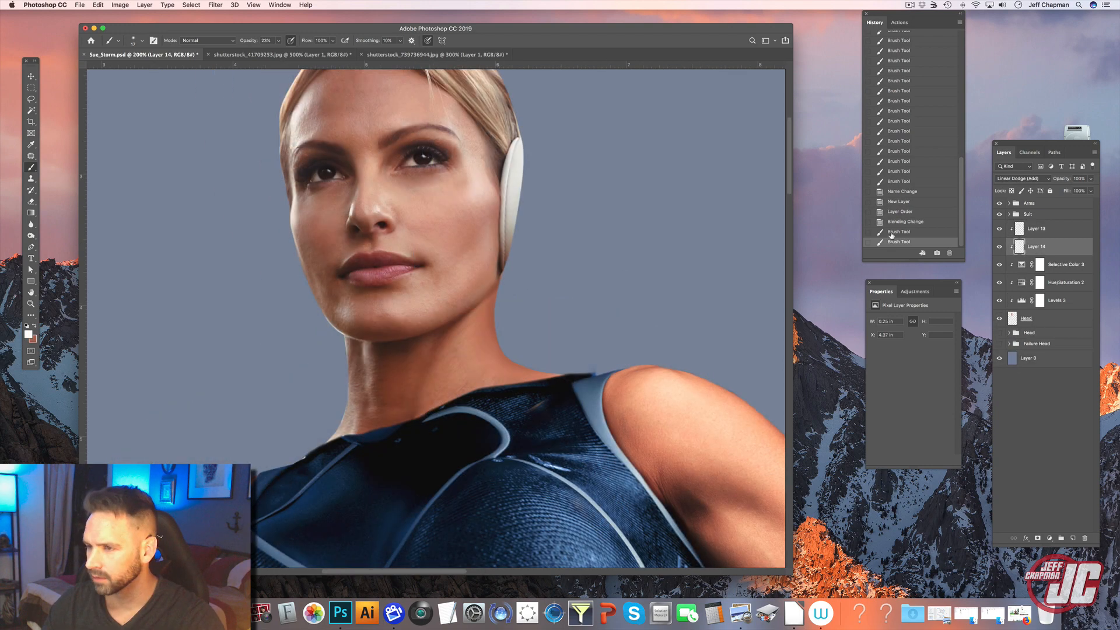
Undo the last two brush strokes on the Linear Dodge (Add) layer
key("super+z")
key("super+z")
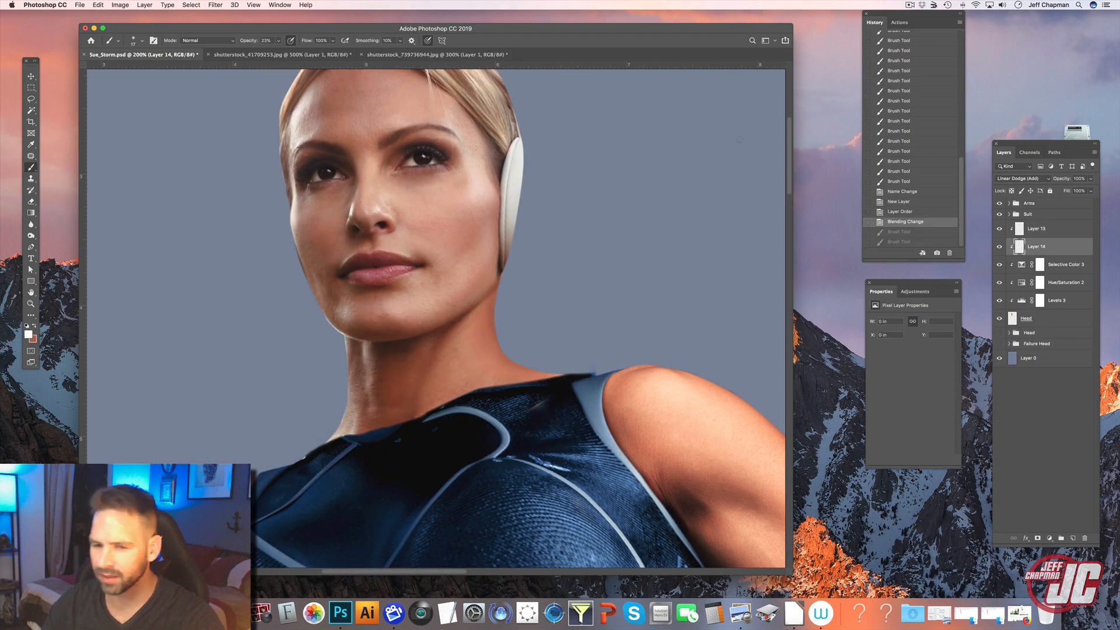
Paint a thin white highlight along the face's left cheek and jaw edge on the Linear Dodge (Add) layer at 23% brush opacity
left_click_drag(299, 270, 306, 283)
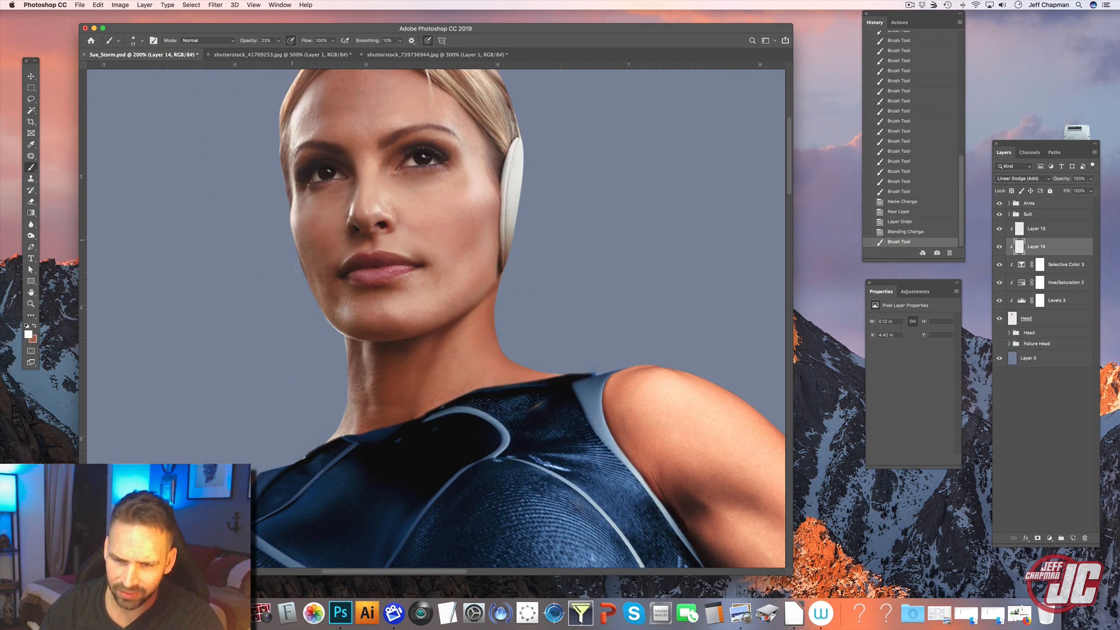
left_click_drag(294, 242, 315, 305)
left_click_drag(302, 265, 339, 336)
left_click_drag(324, 314, 337, 329)
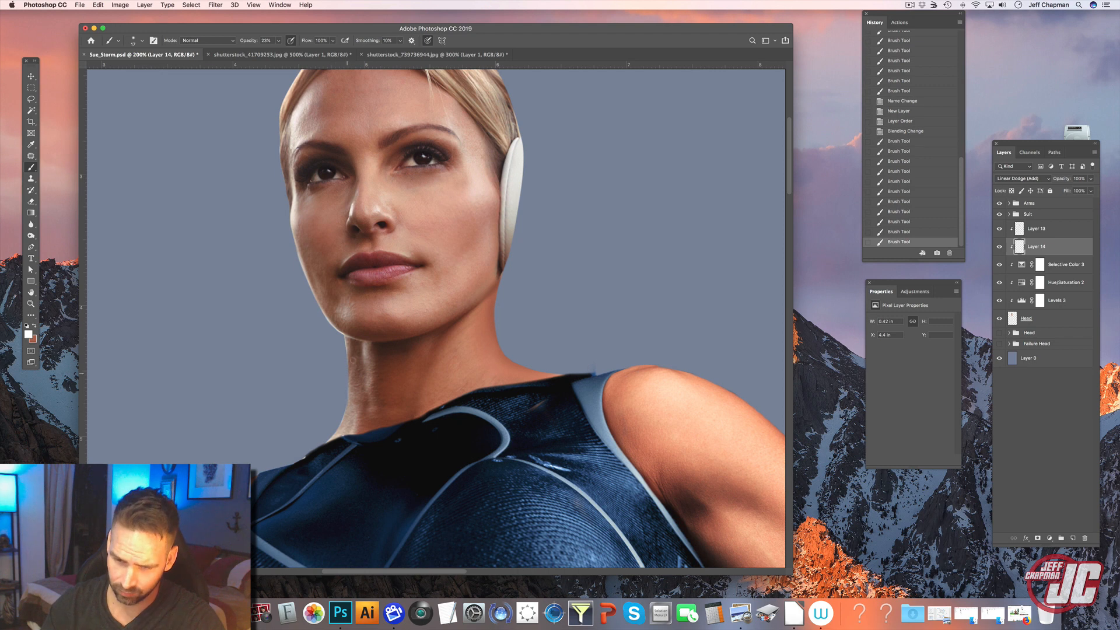
mouse_move(352, 389)
left_mouse_down()
mouse_move(348, 350)
mouse_move(348, 382)
mouse_move(348, 361)
left_mouse_up()
key("super+z")
left_click_drag(349, 415, 348, 357)
key("super+z")
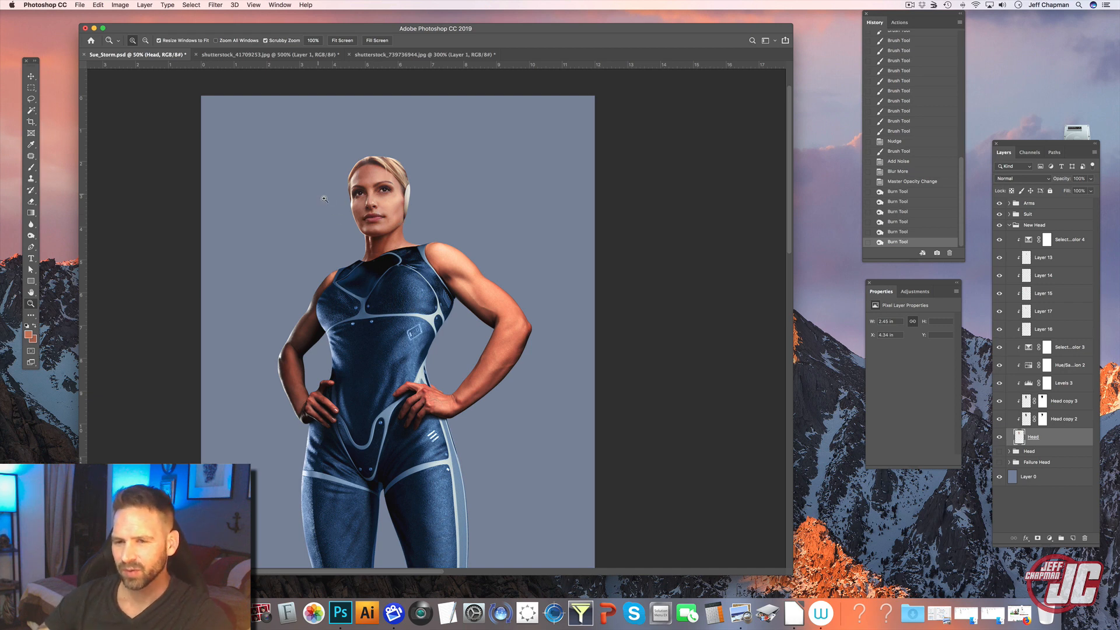
Switch to Illustrator and move the metallic 4 logo off its dark background
left_click(391, 272)
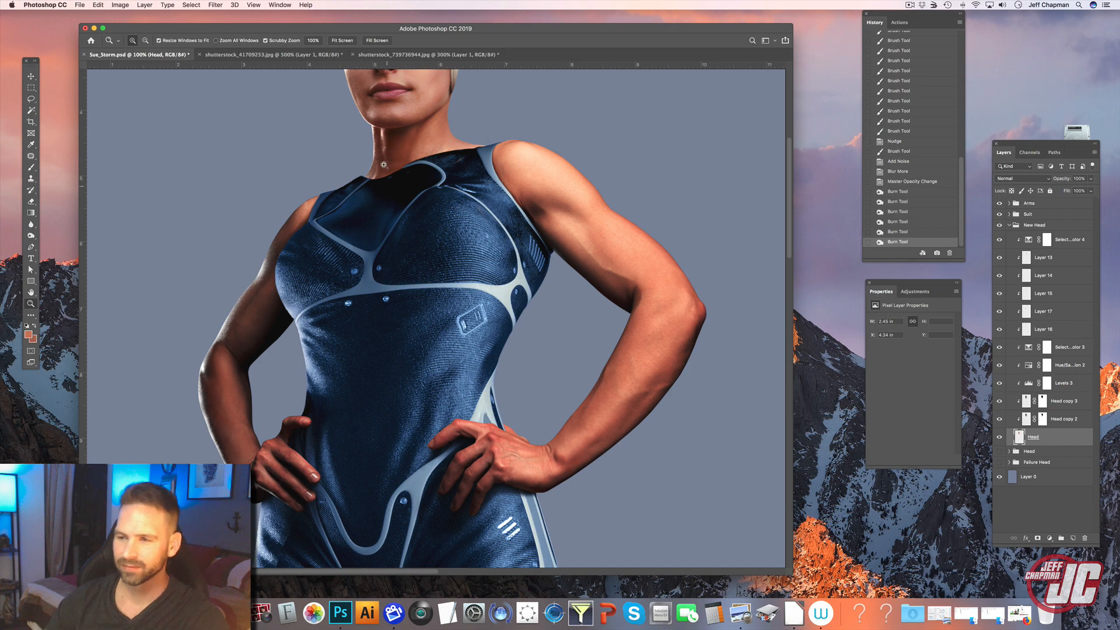
left_click(367, 224)
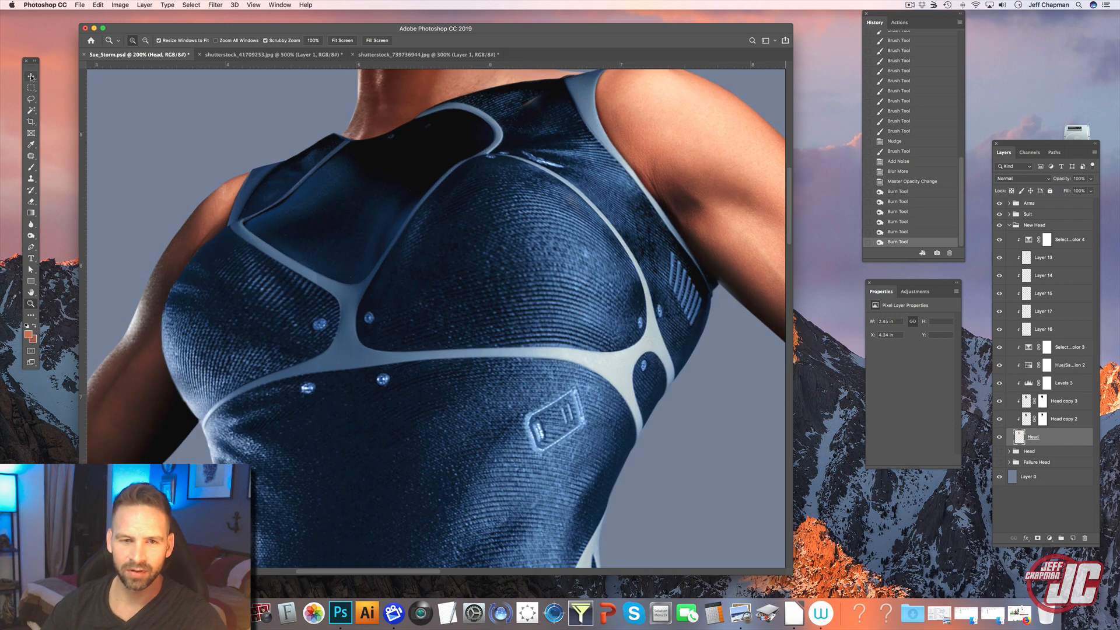
left_click(35, 74)
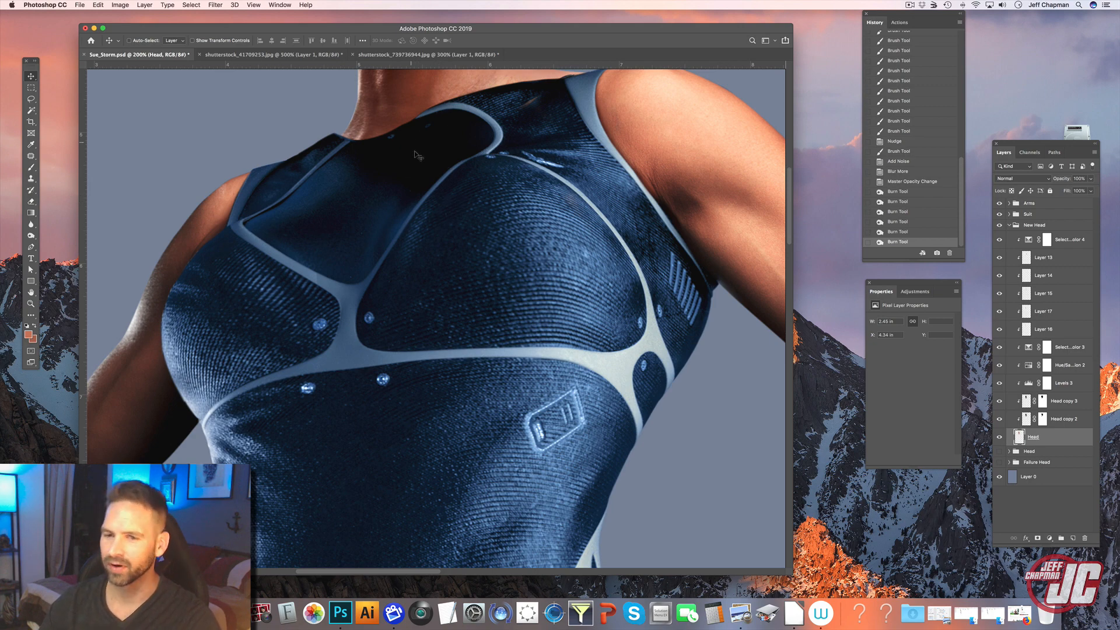
key("super+Tab")
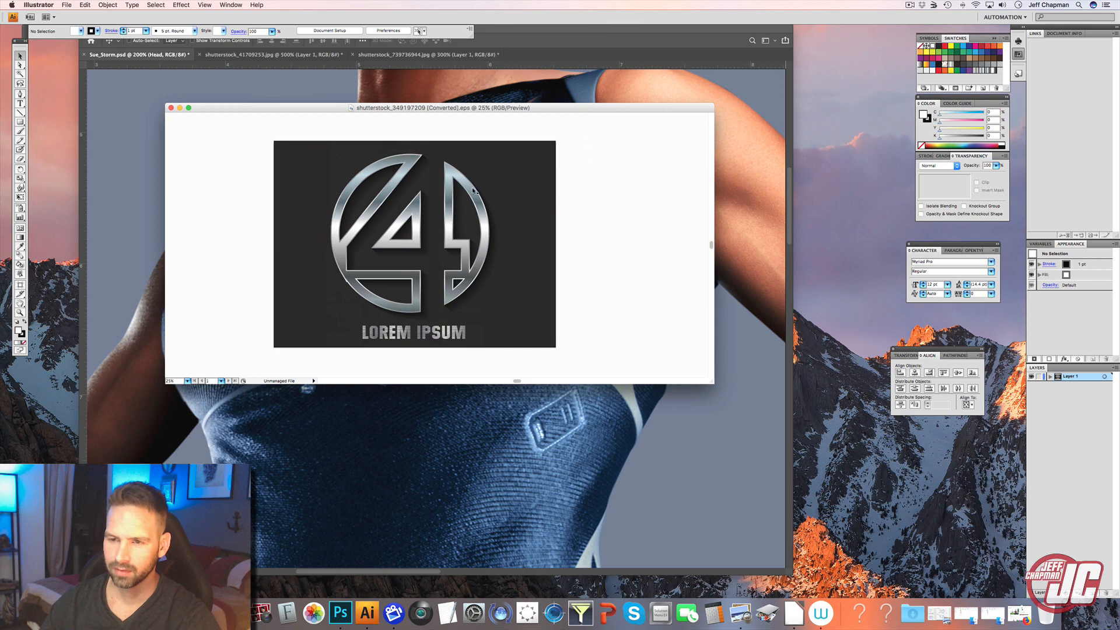
left_click_drag(473, 190, 616, 201)
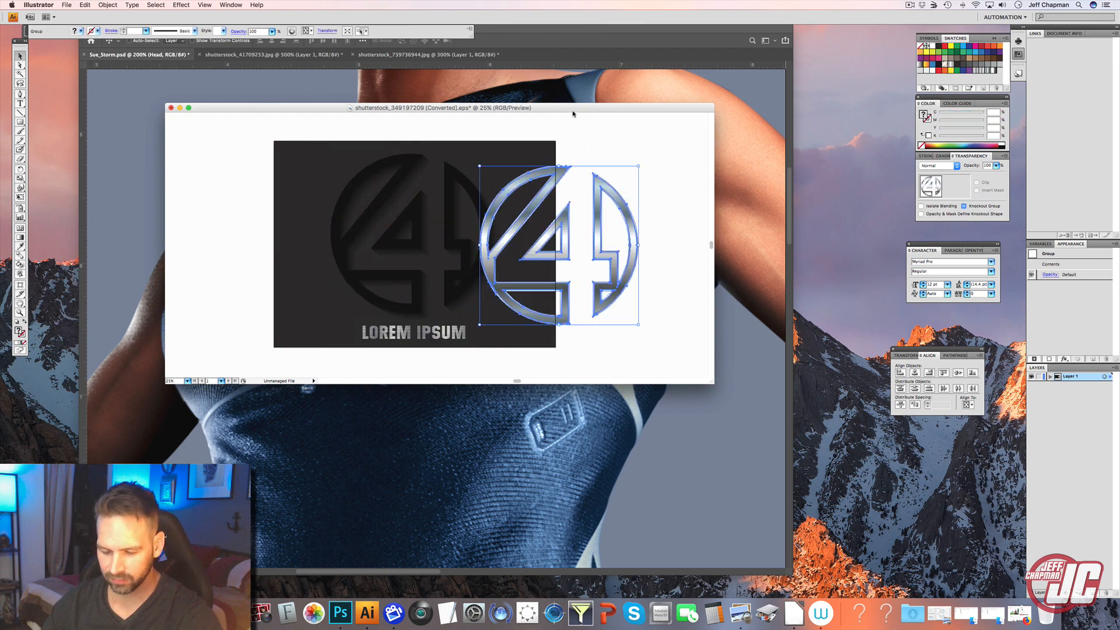
Close the Illustrator logo file, return to Photoshop and paste the copied 4 logo into Sue_Storm.psd
left_click(171, 108)
left_click(546, 179)
left_click(465, 258)
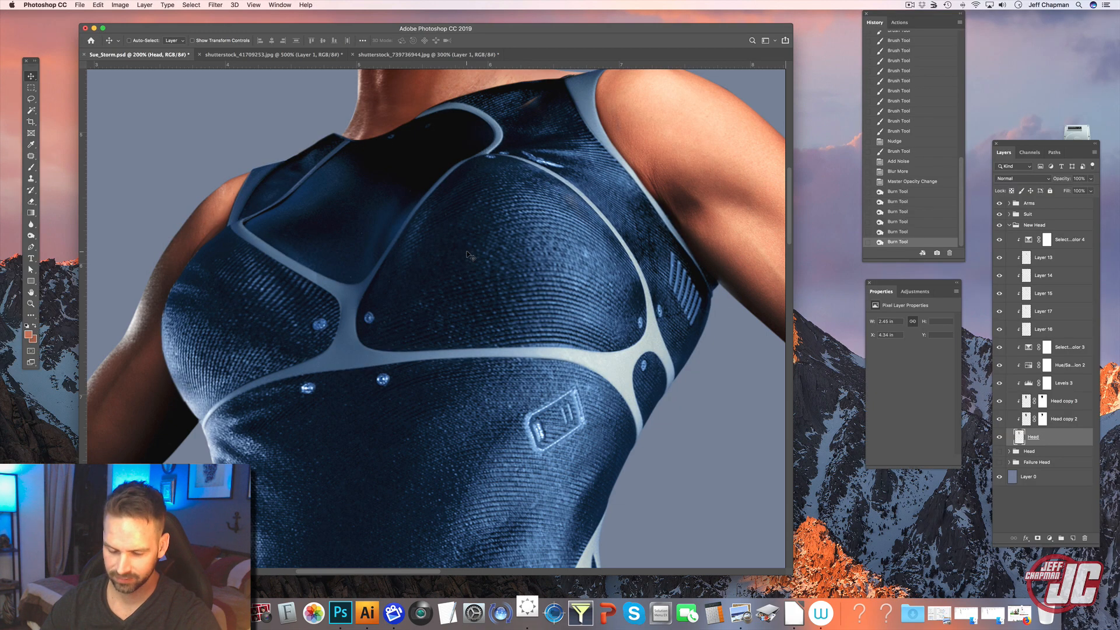
key("super+v")
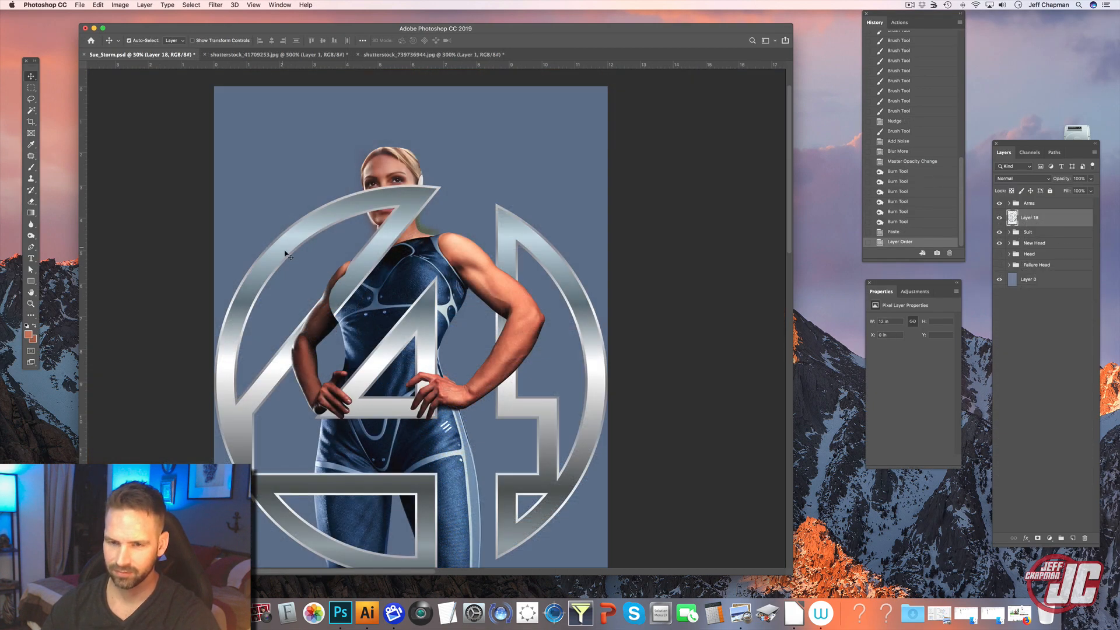
Scale the pasted 4 logo down to about 14.6% with Free Transform and place it on the upper chest
key("super+t")
left_click_drag(226, 192, 350, 321)
left_click_drag(383, 384, 344, 278)
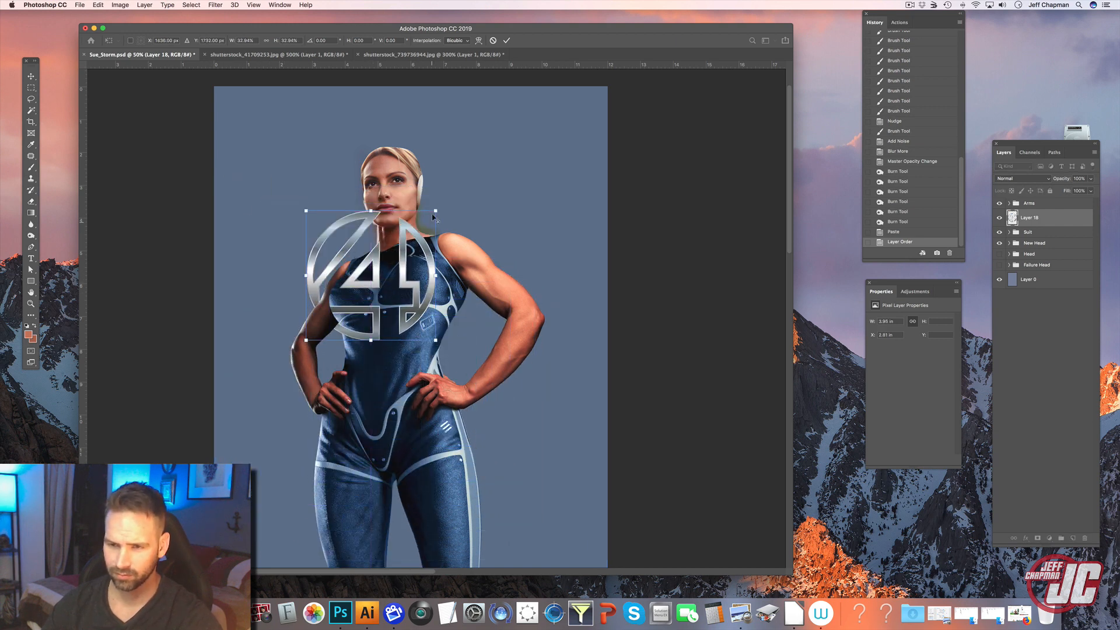
left_click_drag(437, 210, 406, 236)
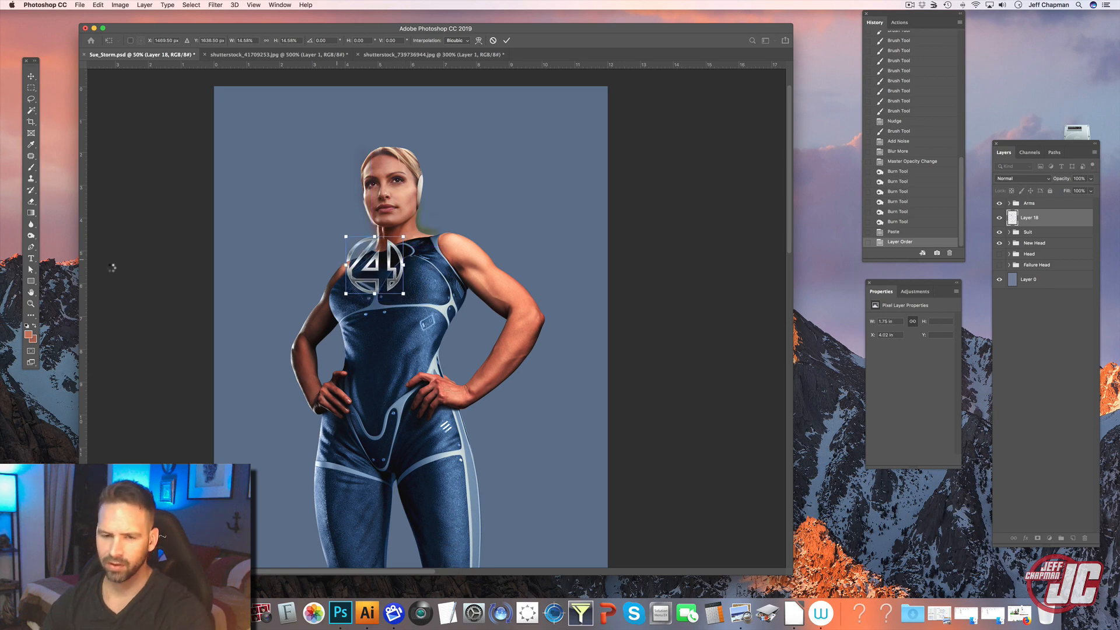
key("Return")
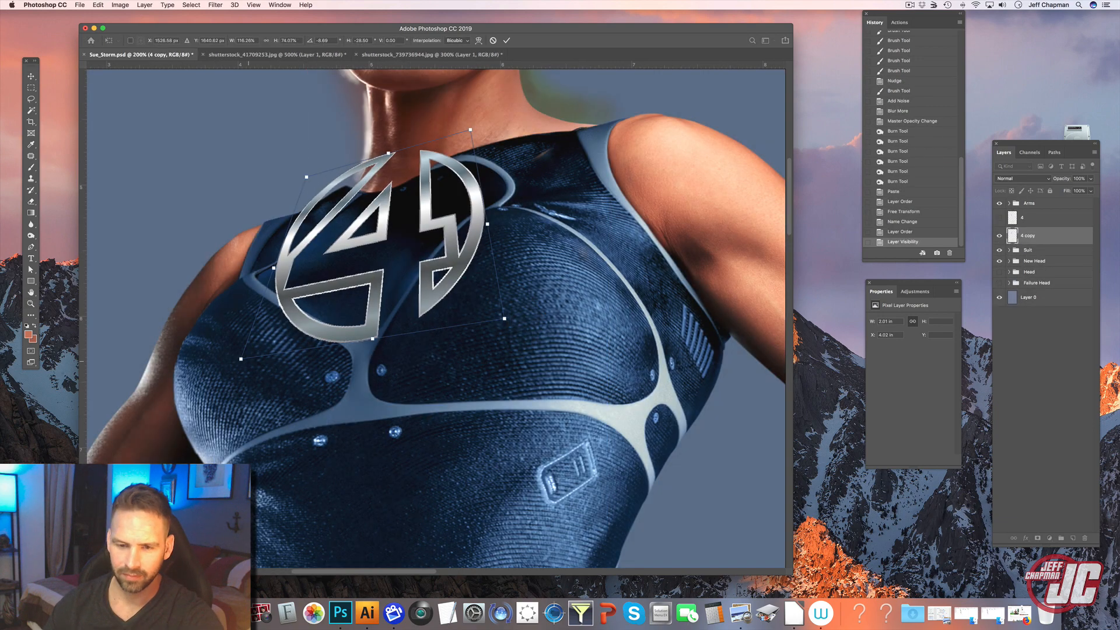
Distort the corners of the 4 copy layer to match the chest's perspective and apply the transform
left_click_drag(241, 359, 220, 348)
left_click_drag(471, 130, 491, 142)
left_click_drag(306, 177, 307, 193)
left_click_drag(504, 318, 496, 300)
left_click_drag(220, 349, 239, 348)
key("Return")
Warp the 4 copy logo so its edges curve with the chest and the suit's neckline trim, and apply it
key("super+t")
left_click(478, 41)
left_click_drag(494, 220, 515, 194)
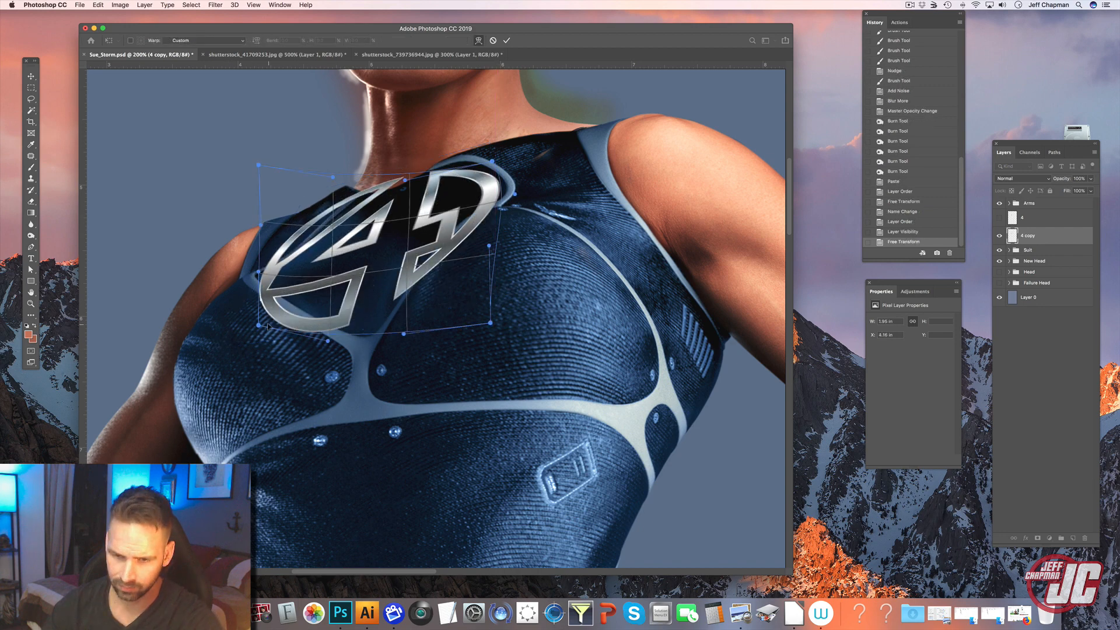
left_click_drag(391, 303, 389, 311)
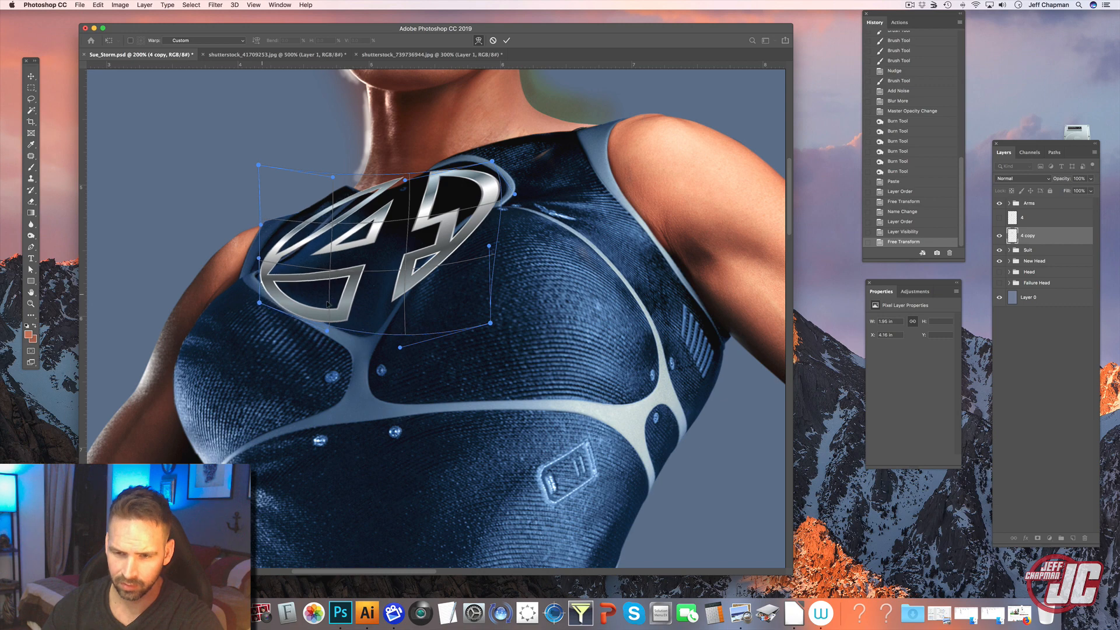
left_click_drag(279, 247, 283, 256)
left_click_drag(443, 226, 440, 216)
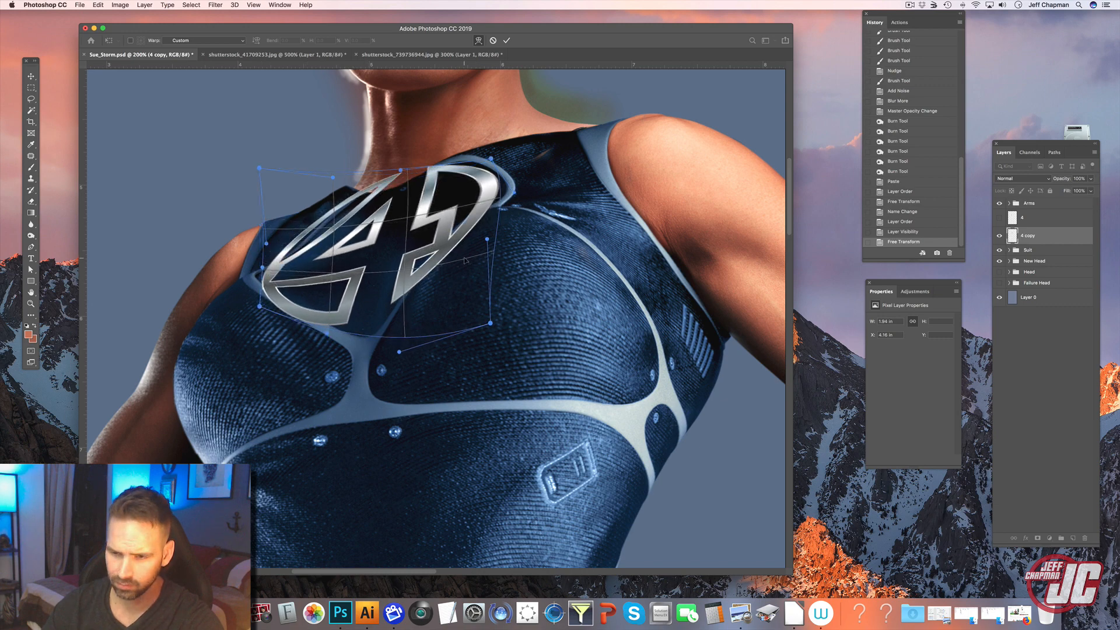
left_click_drag(399, 353, 399, 398)
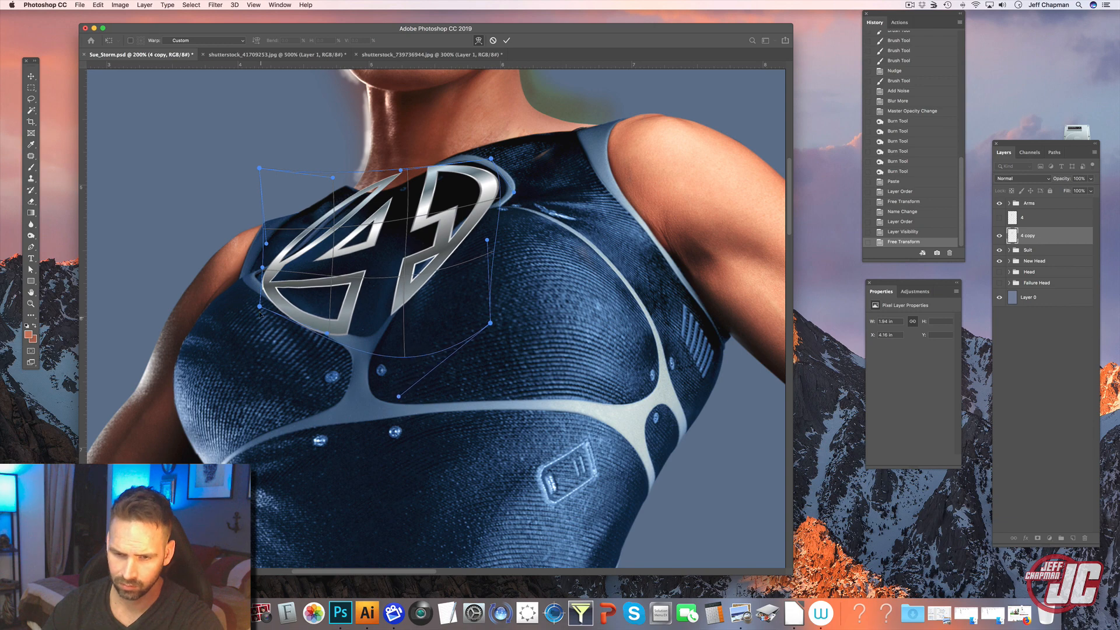
left_click_drag(259, 306, 242, 304)
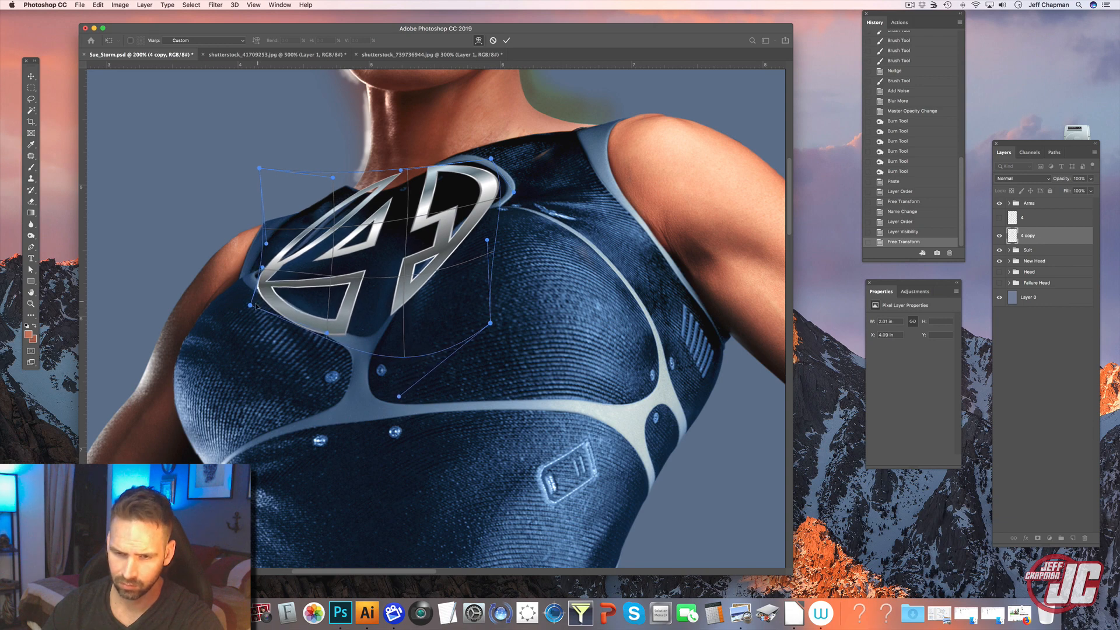
key("Return")
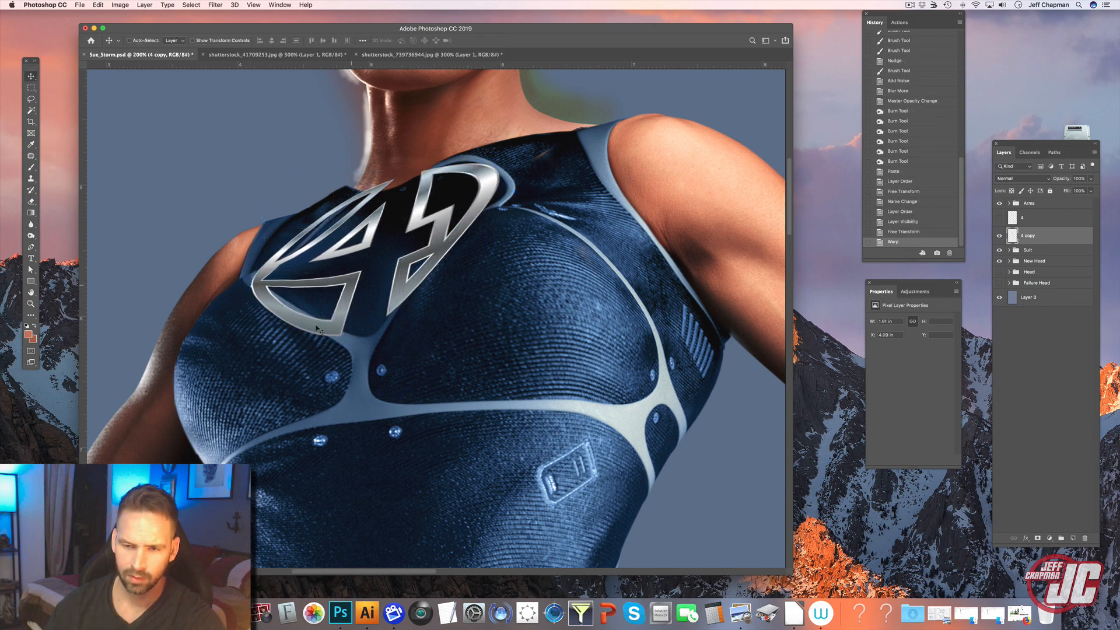
Start Liquify on the 4 copy layer and show the Suit layer as backdrop, with the logo in close-up
left_click(224, 5)
left_click(231, 75)
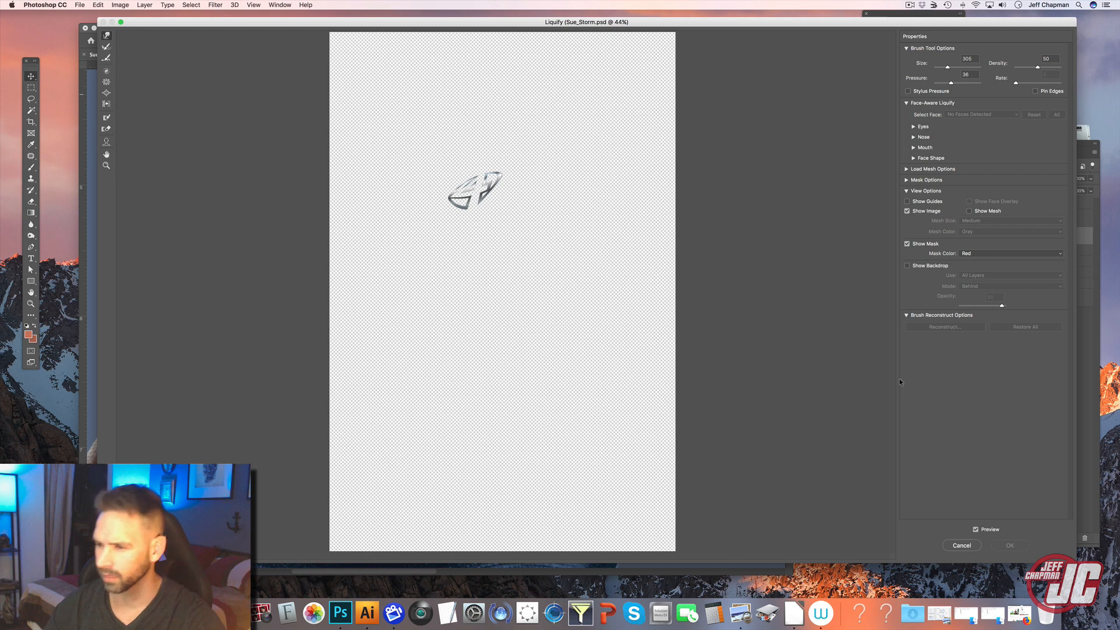
left_click(907, 266)
left_click(1014, 276)
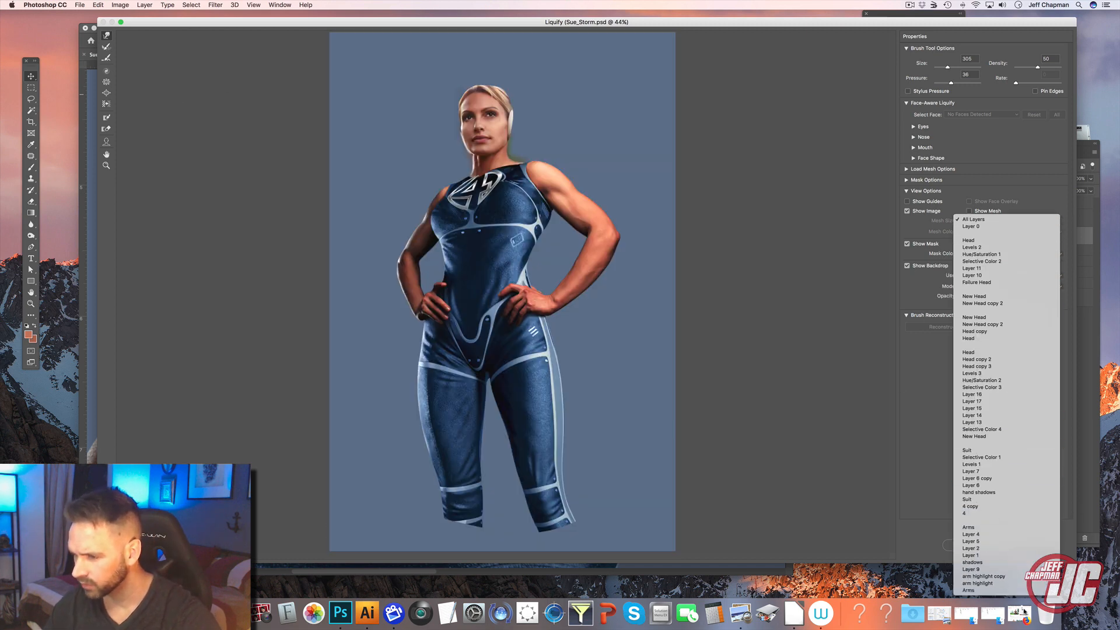
left_click(986, 451)
left_click(106, 166)
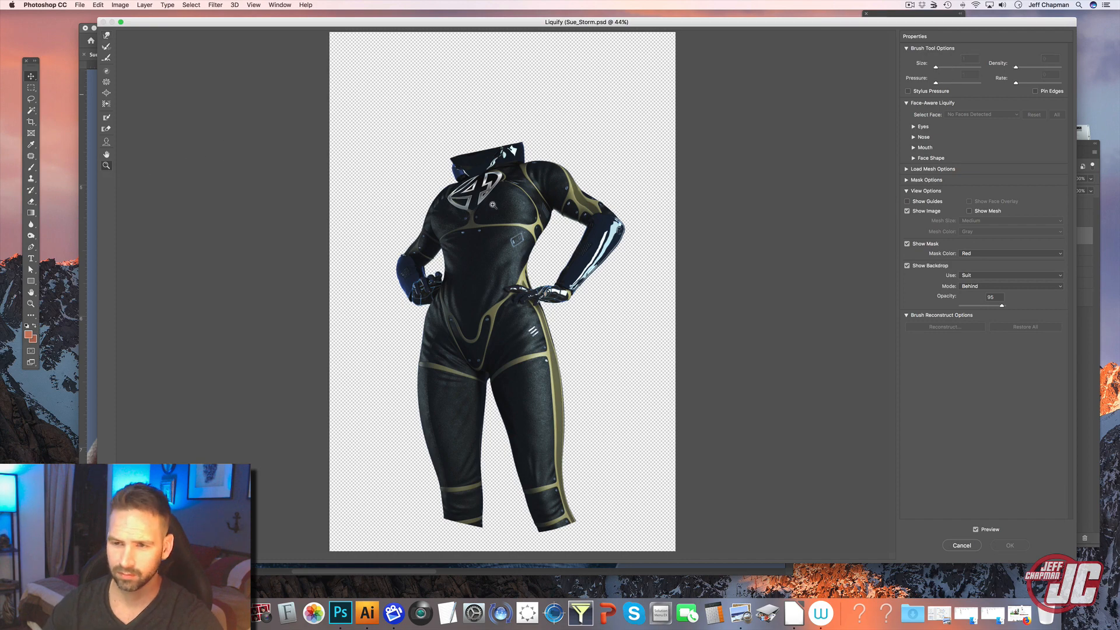
left_click_drag(450, 158, 489, 237)
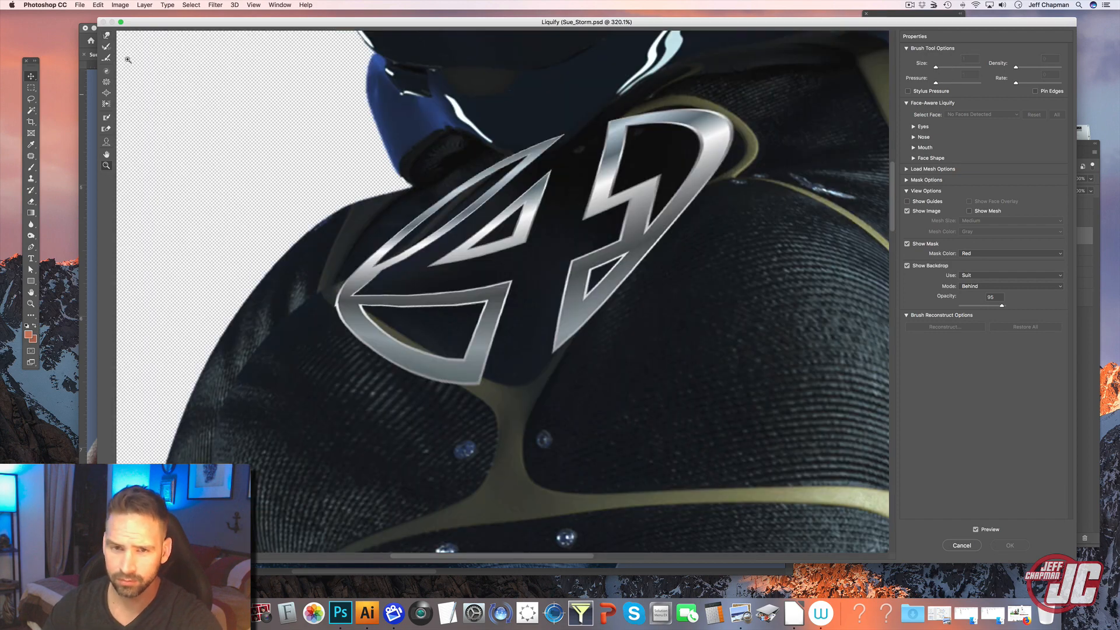
Push the logo's lower-left curve toward the suit's seam with Forward Warp, using brush sizes 125 and 507
left_click(107, 36)
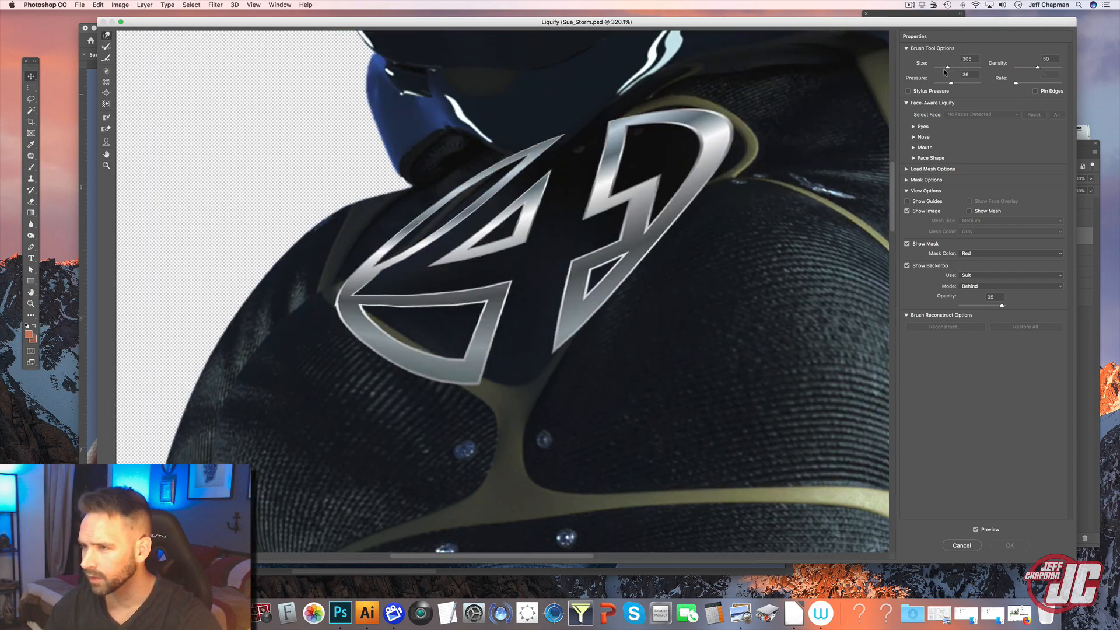
left_click_drag(947, 68, 944, 67)
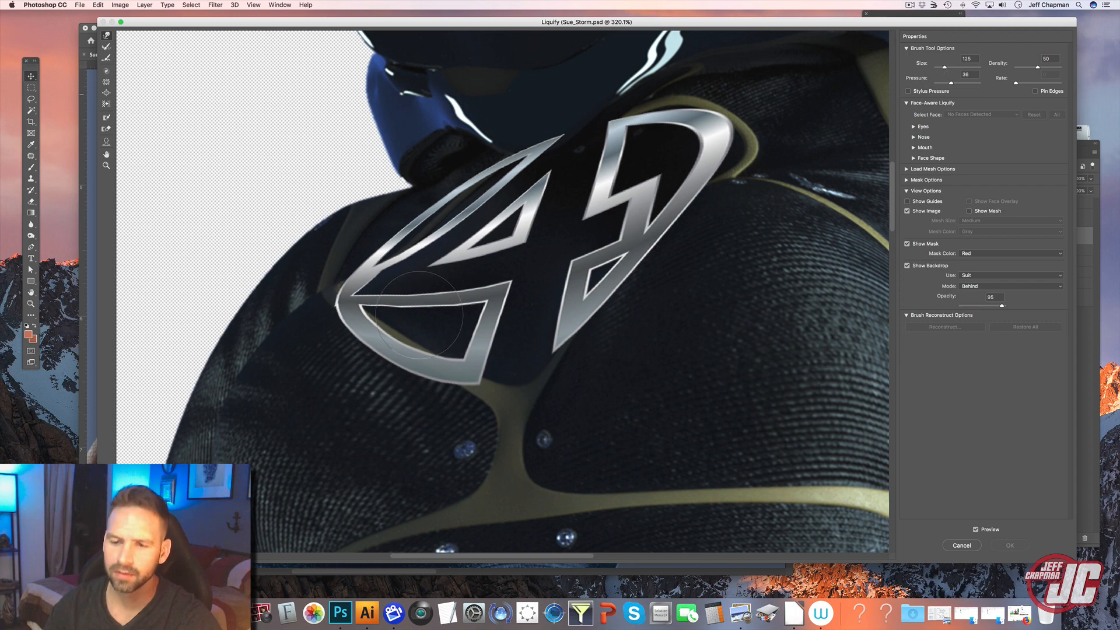
left_click_drag(438, 320, 427, 318)
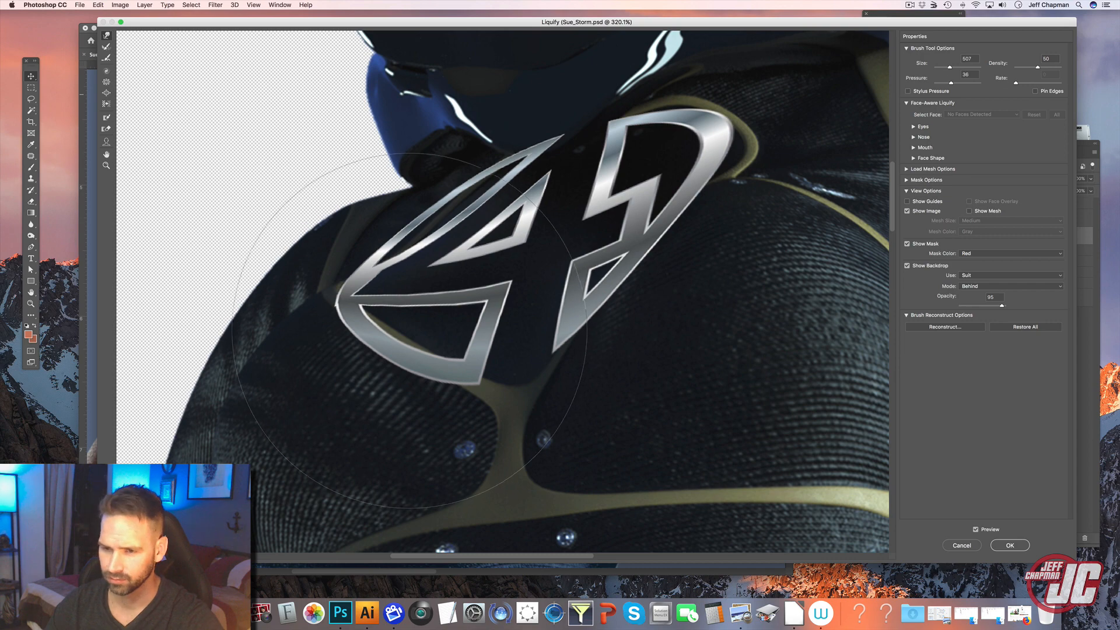
left_click_drag(408, 331, 389, 329)
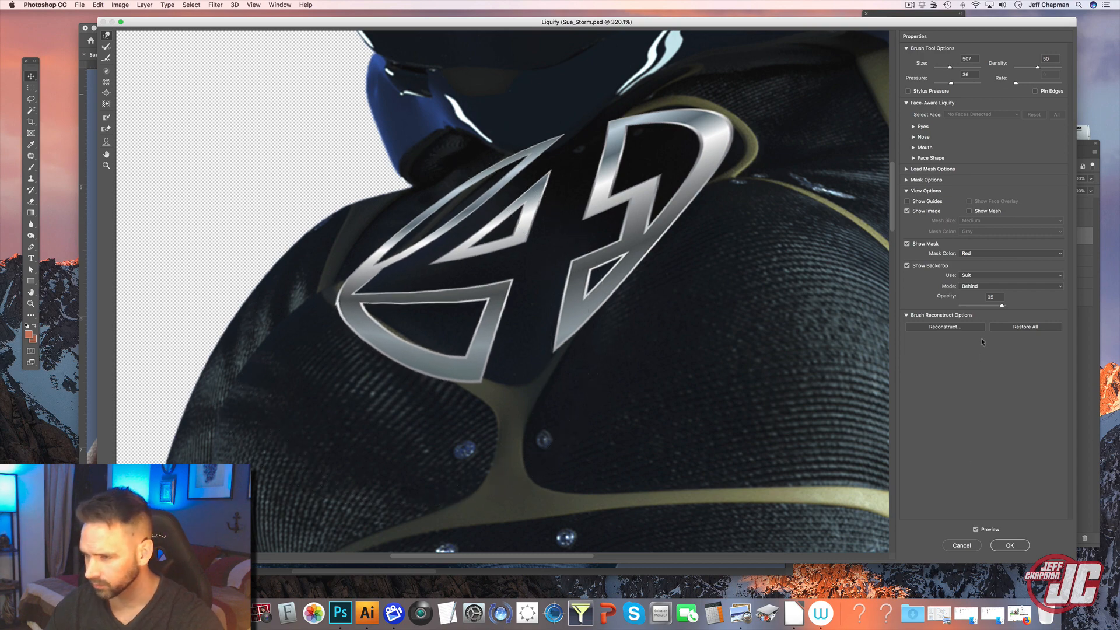
Lower the backdrop opacity to 45 and push the logo's bottom tip and left corner onto the suit's seams, reducing the brush to 243
left_click_drag(999, 306, 980, 306)
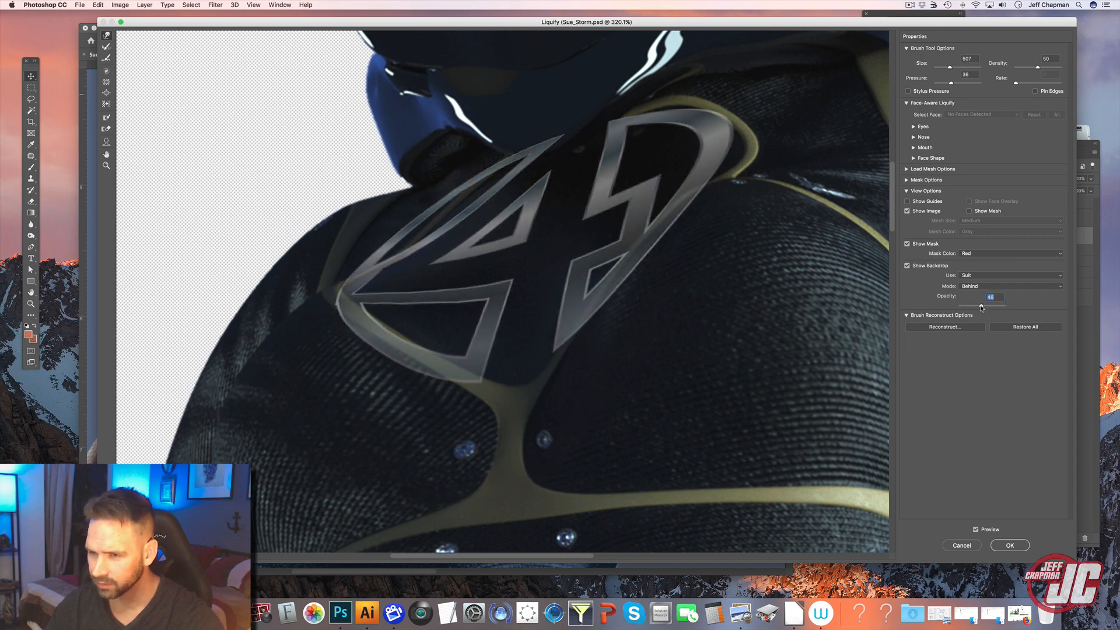
left_click_drag(598, 351, 590, 368)
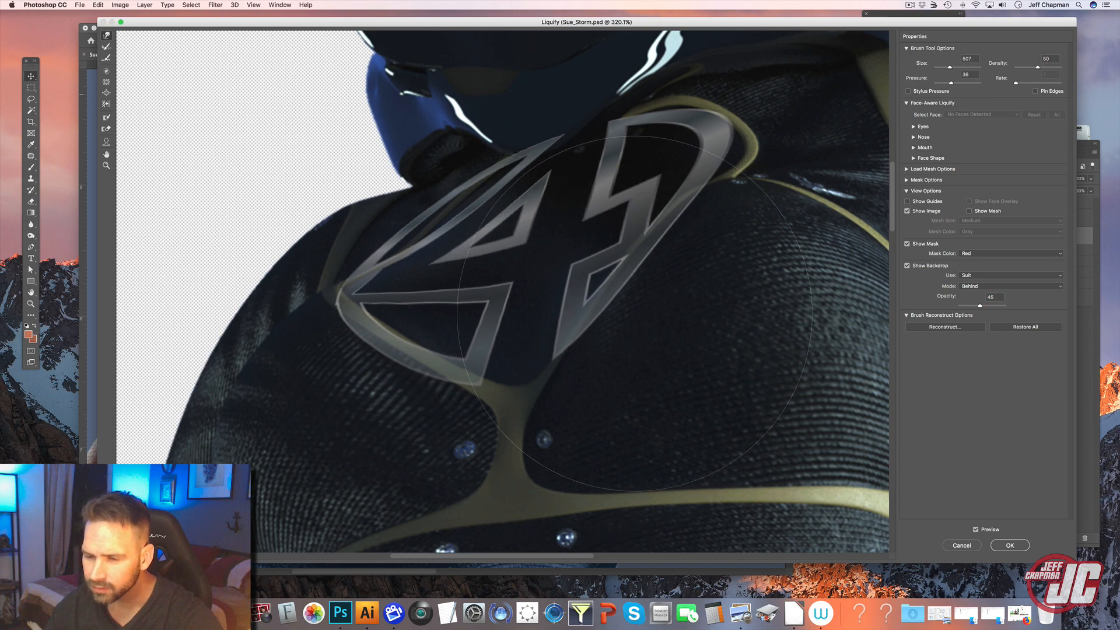
left_click_drag(950, 70, 946, 69)
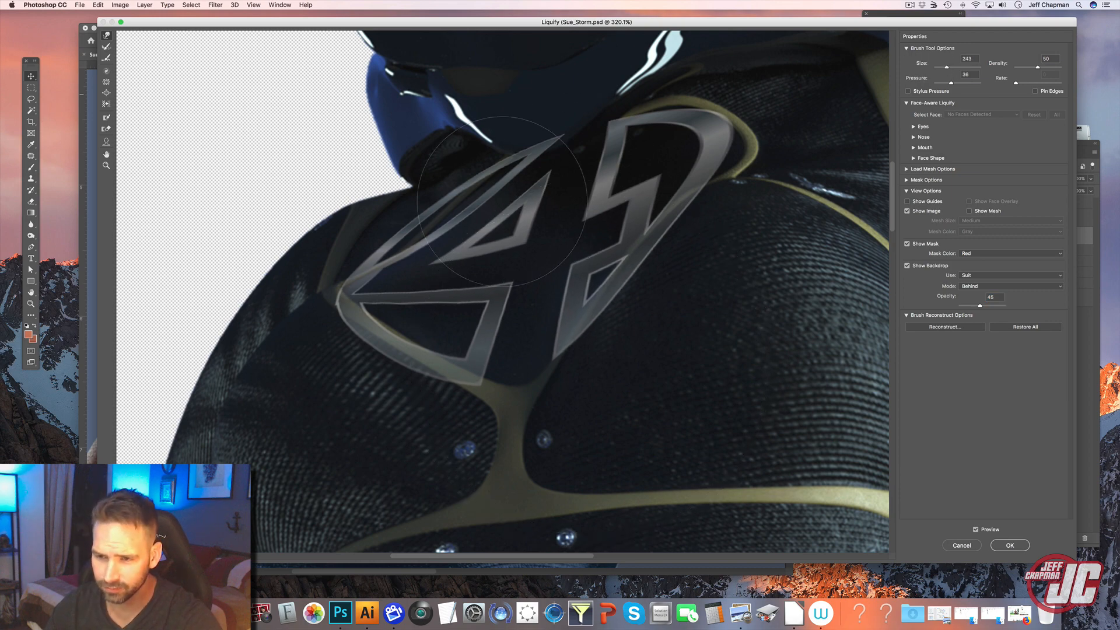
left_click_drag(353, 293, 339, 299)
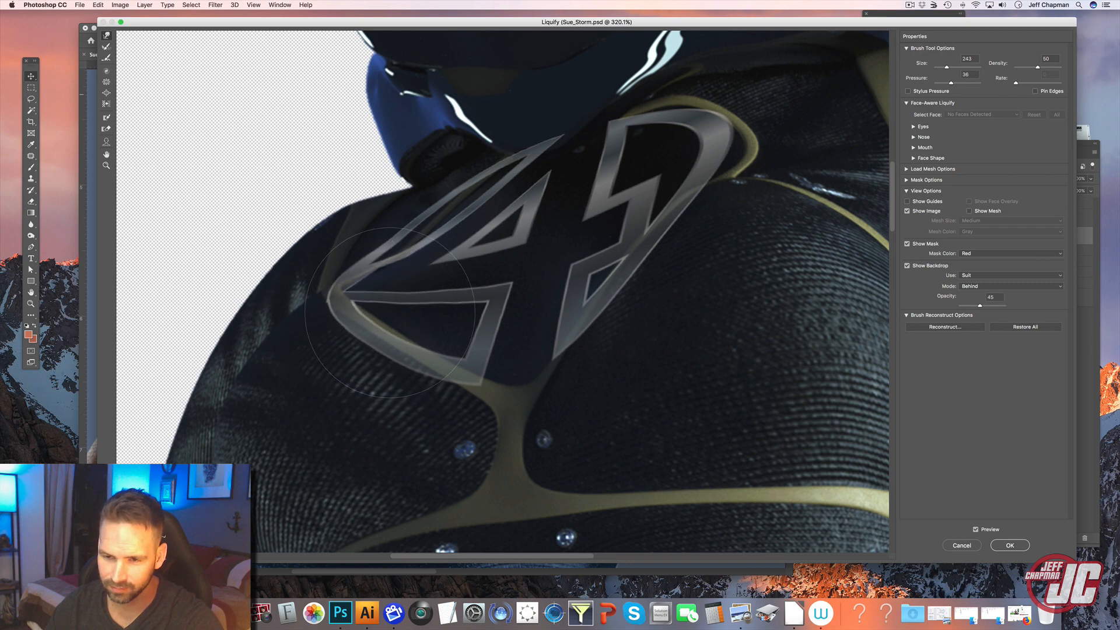
left_click_drag(375, 330, 343, 307)
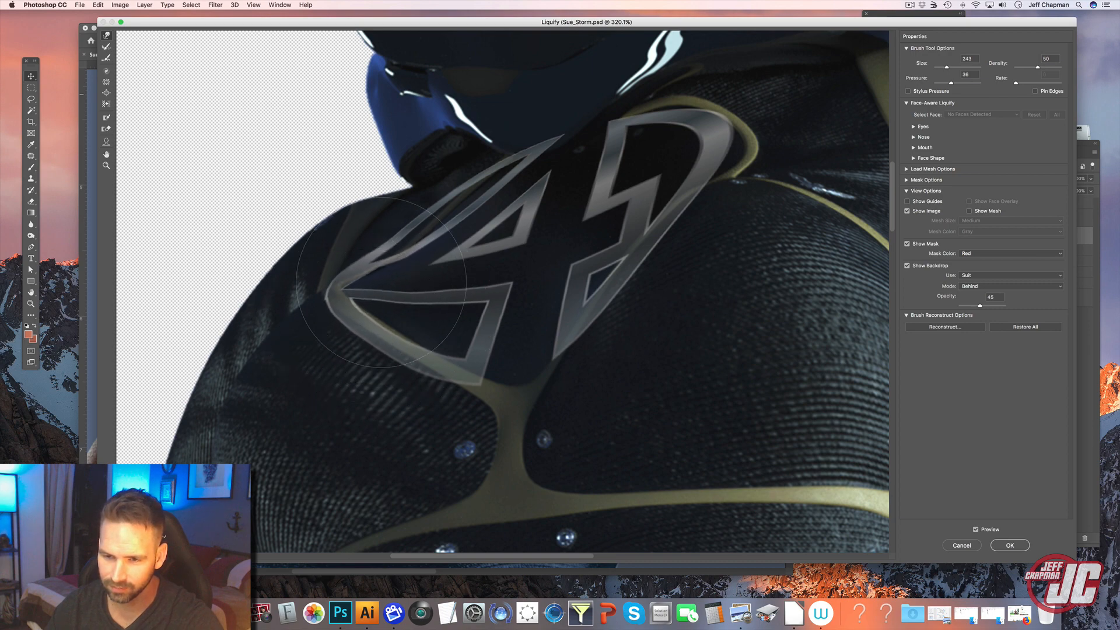
Refine the logo's upper curves against the suit's trim and apply the Liquify changes
left_click_drag(402, 264, 410, 266)
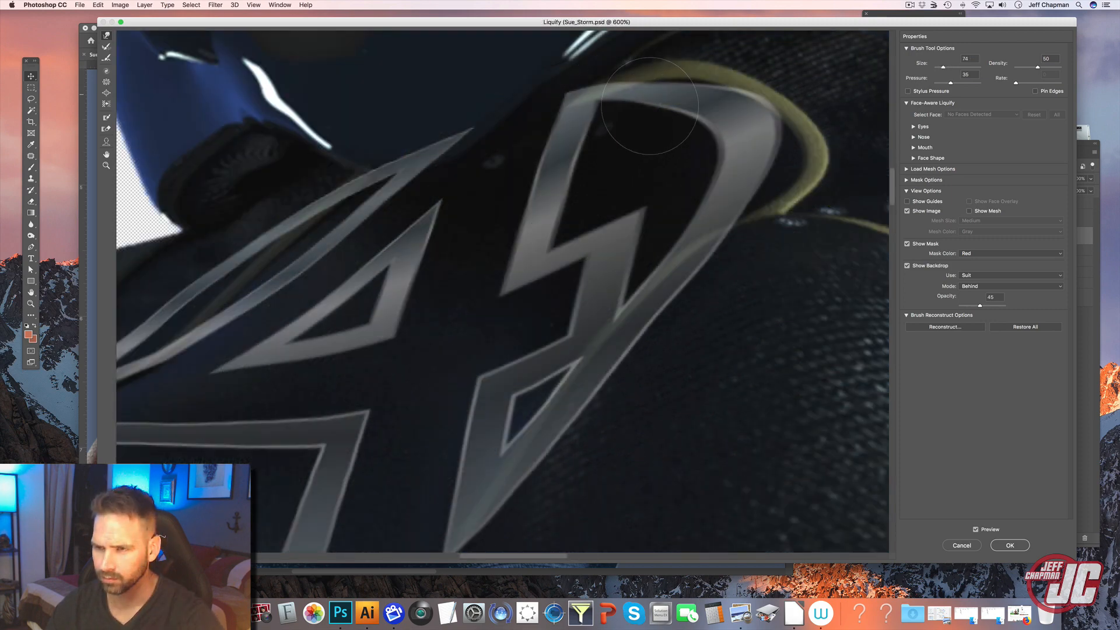
mouse_move(649, 106)
left_mouse_down()
mouse_move(621, 101)
mouse_move(542, 165)
left_mouse_up()
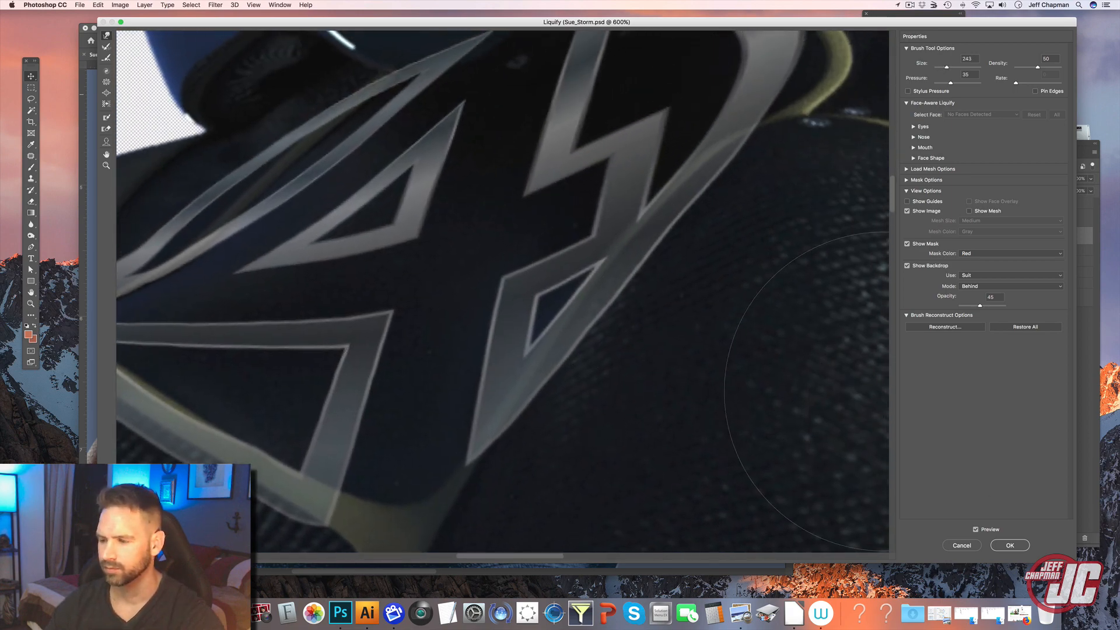
left_click(1010, 545)
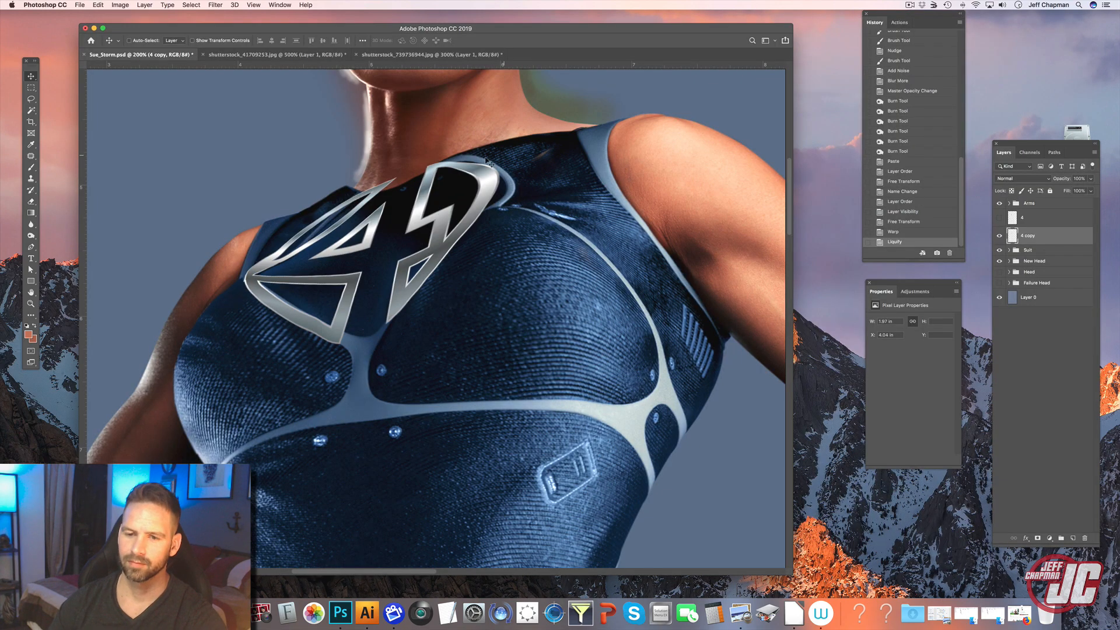
Add a layer mask to the 4 copy layer and set a soft 33 px brush to 100% opacity for masking
left_click(32, 304)
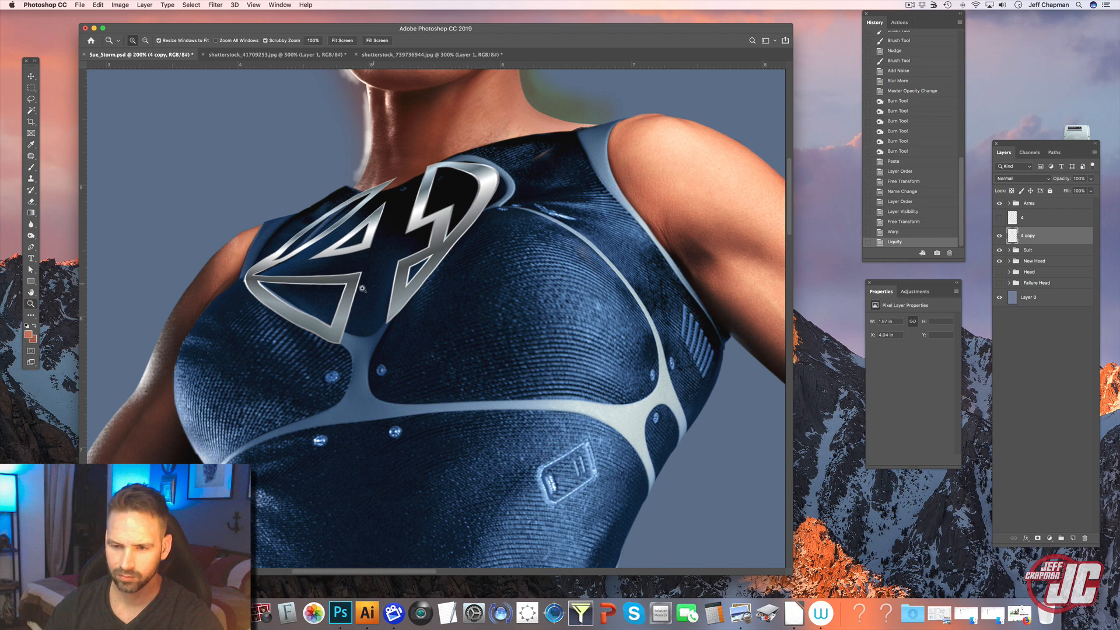
left_click_drag(363, 289, 391, 286)
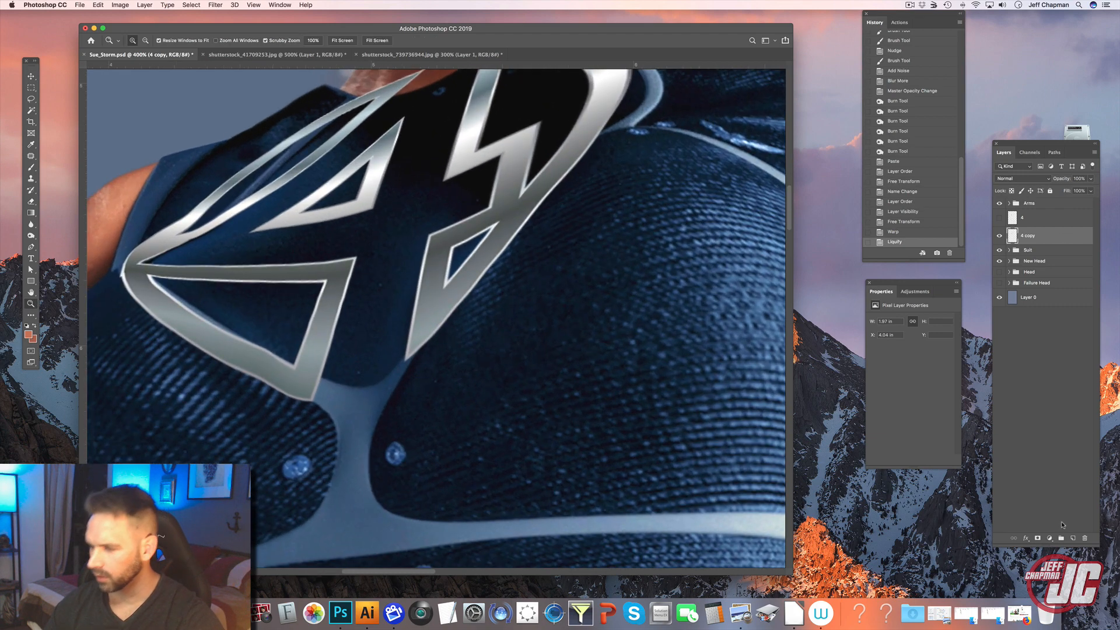
left_click(1038, 538)
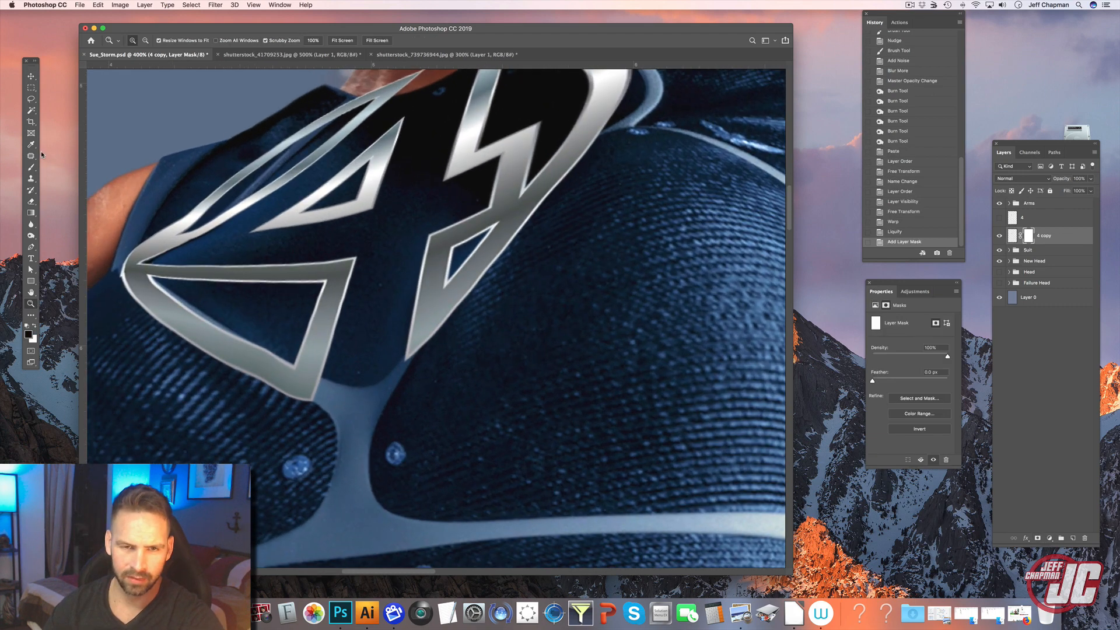
left_click(32, 168)
right_click(624, 177)
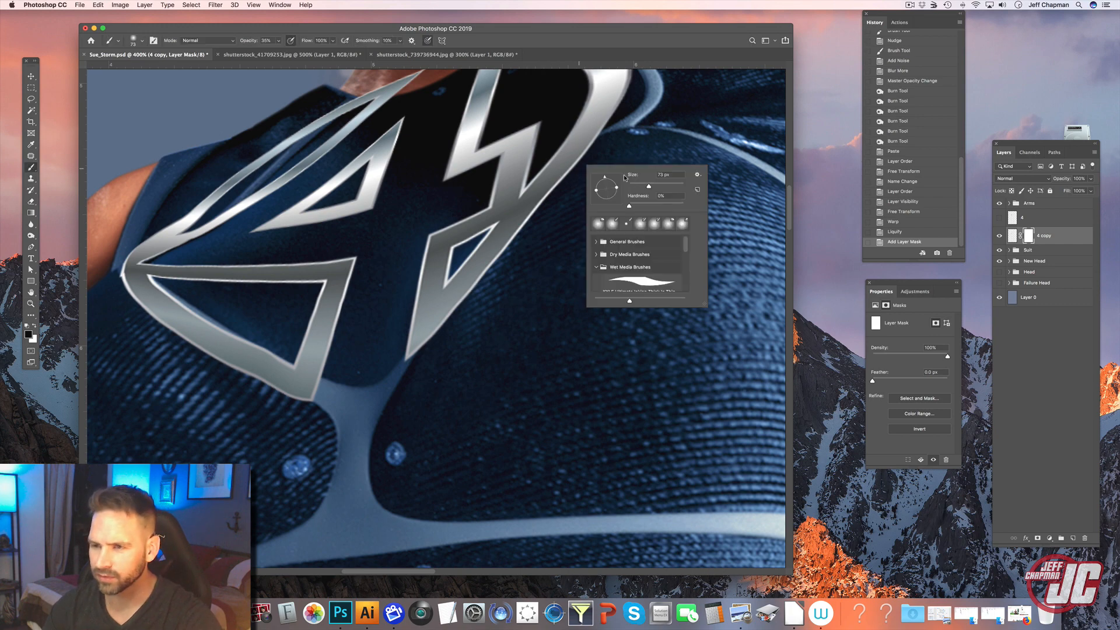
left_click(638, 185)
left_click(279, 41)
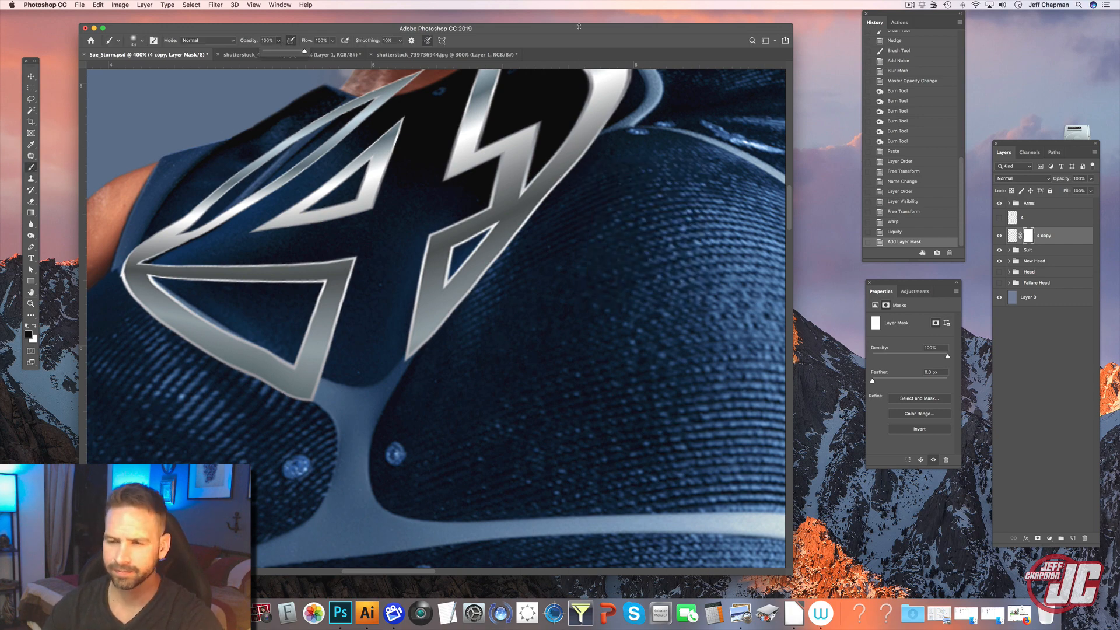
Paint on the 4 copy mask to hide the emblem's outer edges where they overlap the suit's seams, trim and neckline
left_click_drag(594, 148, 569, 184)
mouse_move(561, 186)
left_mouse_down()
mouse_move(569, 139)
mouse_move(612, 112)
left_mouse_up()
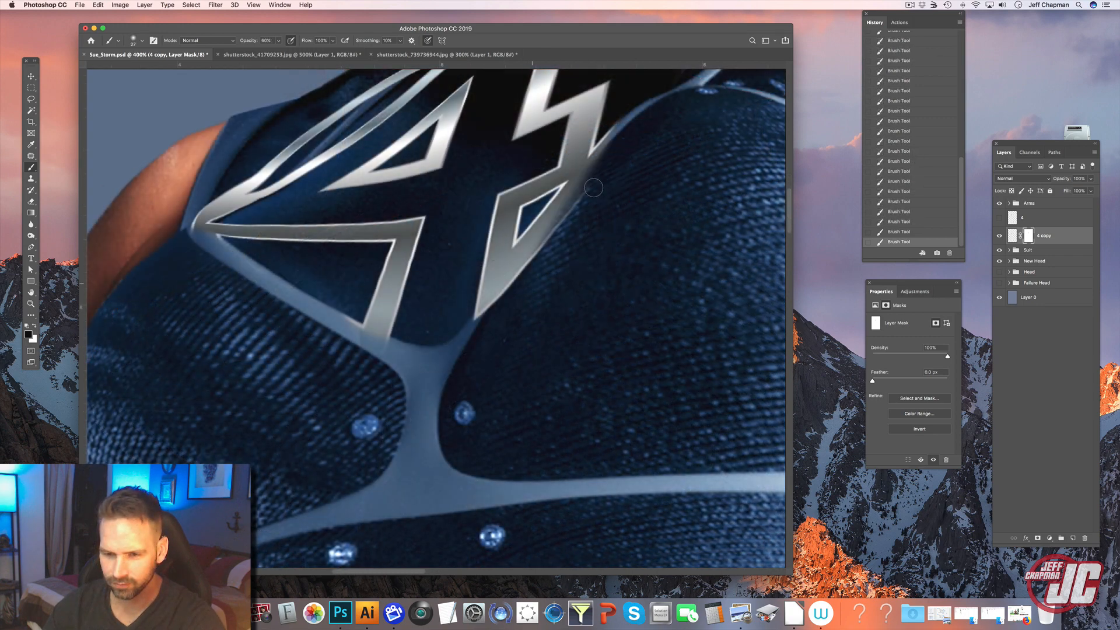
mouse_move(512, 286)
left_mouse_down()
mouse_move(475, 342)
mouse_move(545, 244)
mouse_move(512, 286)
left_mouse_up()
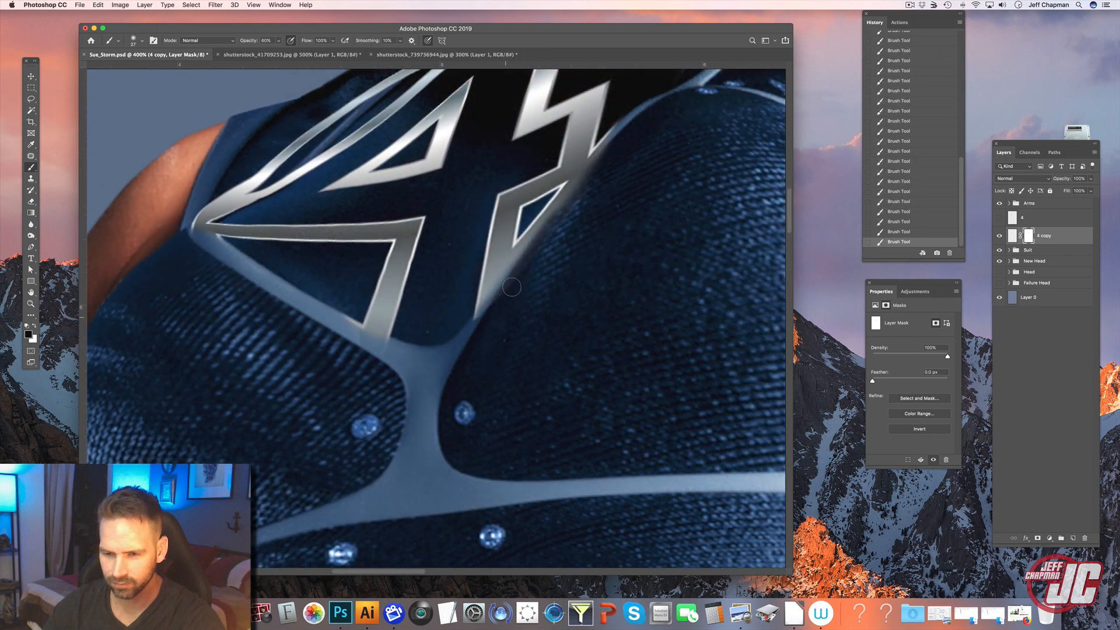
left_click_drag(478, 327, 548, 237)
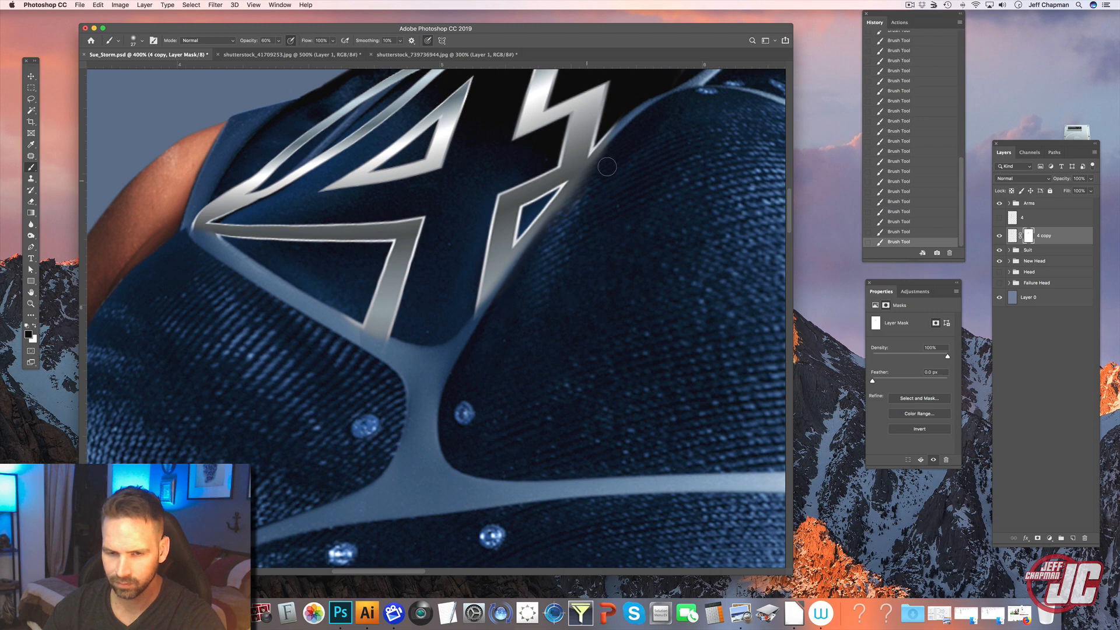
left_click_drag(583, 175, 550, 248)
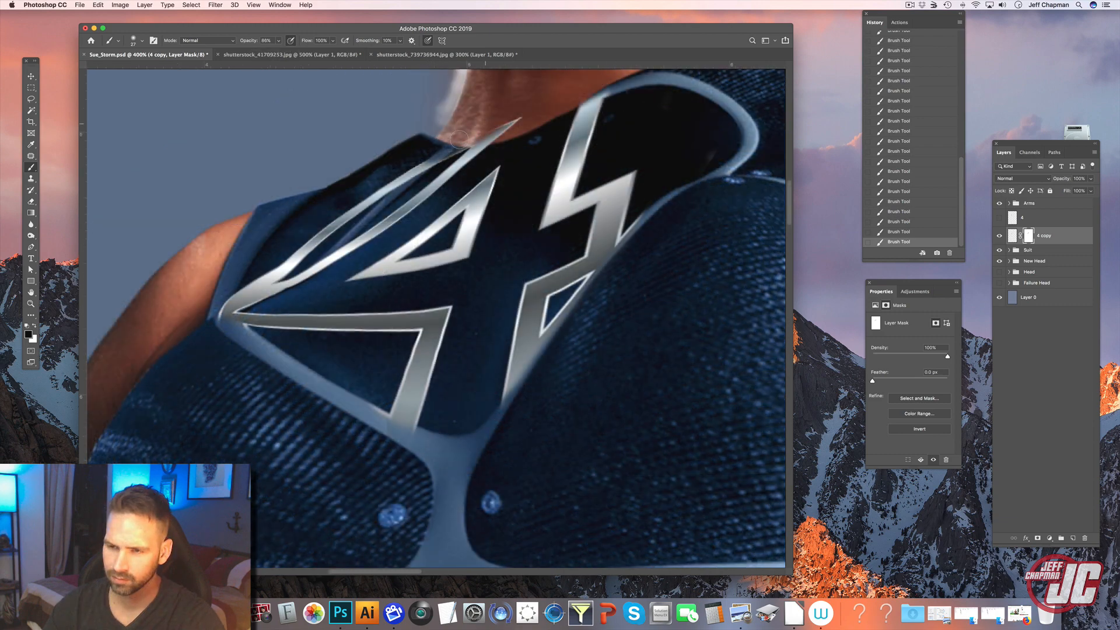
mouse_move(459, 138)
left_mouse_down()
mouse_move(511, 117)
mouse_move(439, 147)
mouse_move(280, 268)
left_mouse_up()
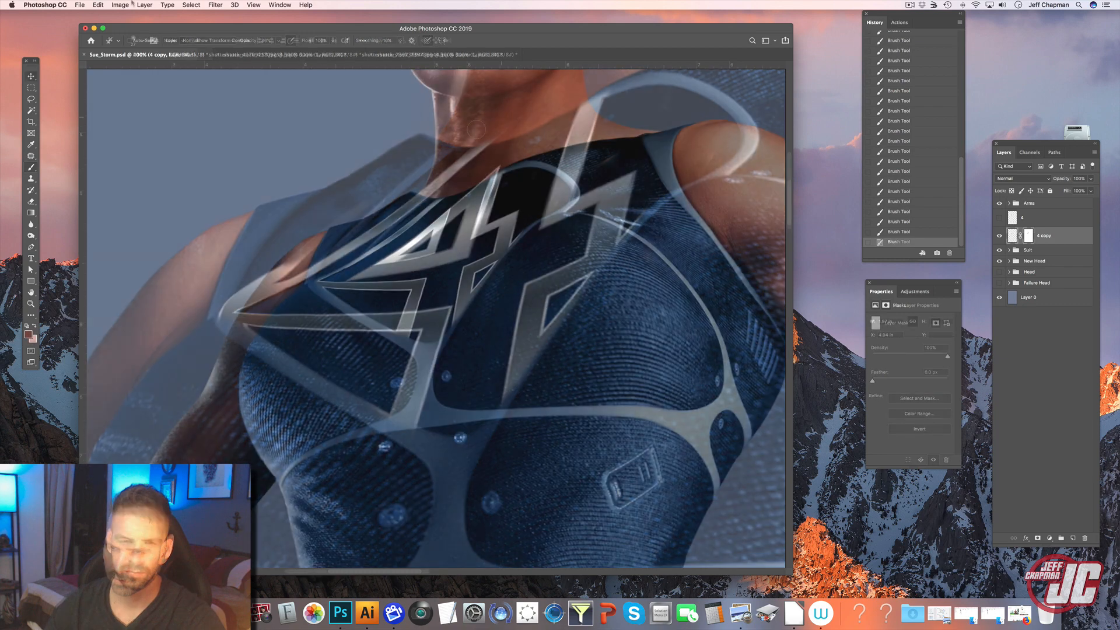
Flatten the emblem's contrast with Levels, setting the output white level to 174 and raising the output black level
left_click(132, 5)
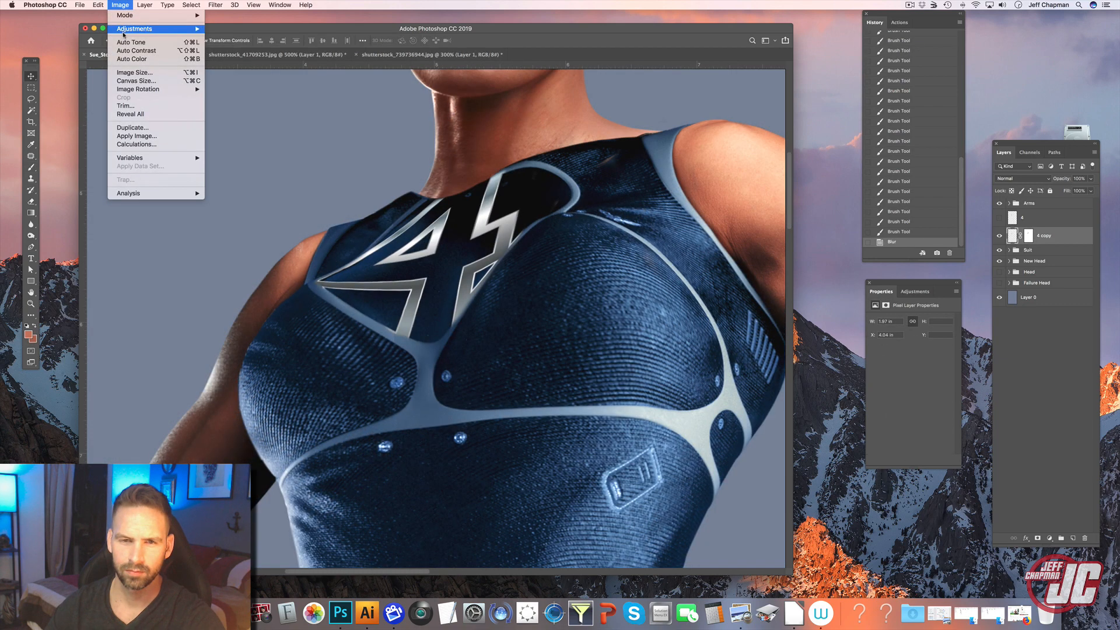
mouse_move(140, 36)
left_click(233, 39)
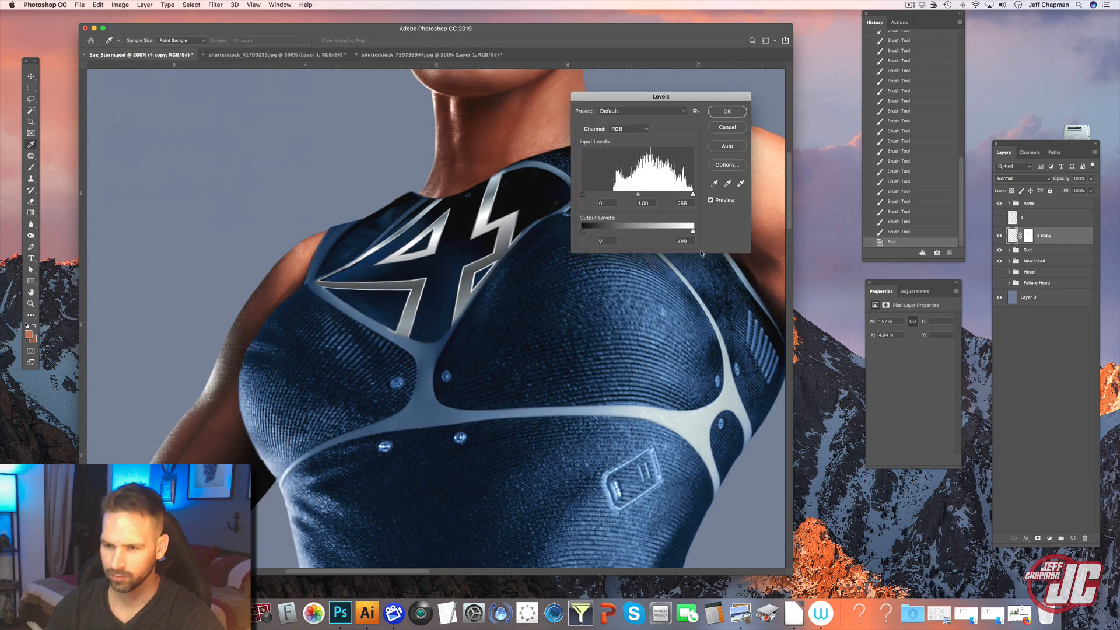
left_click_drag(693, 232, 658, 232)
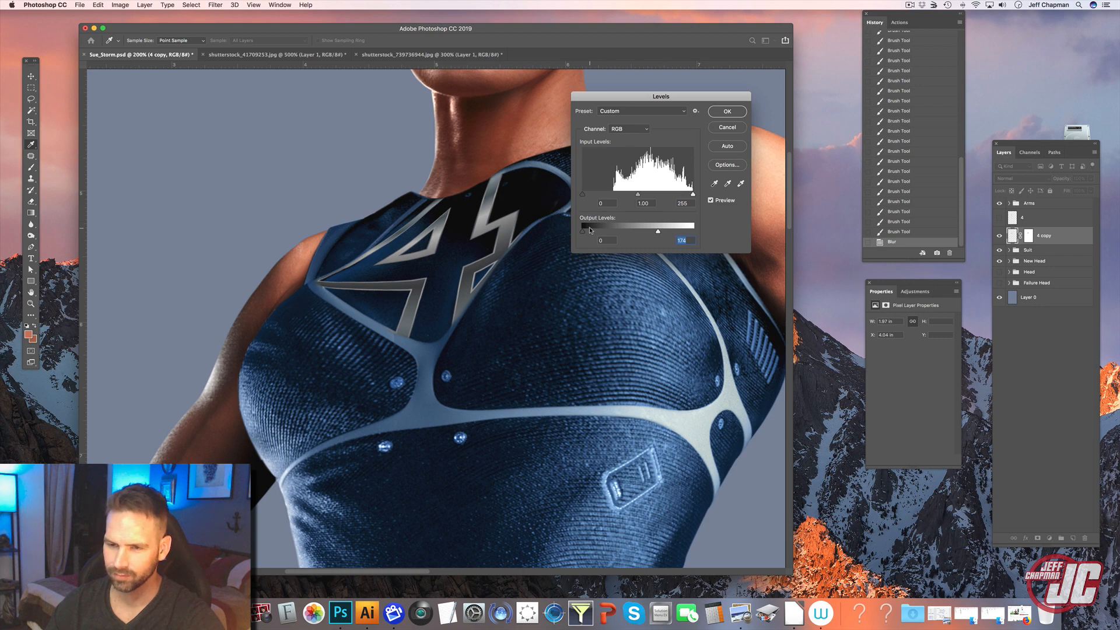
left_click_drag(591, 231, 649, 232)
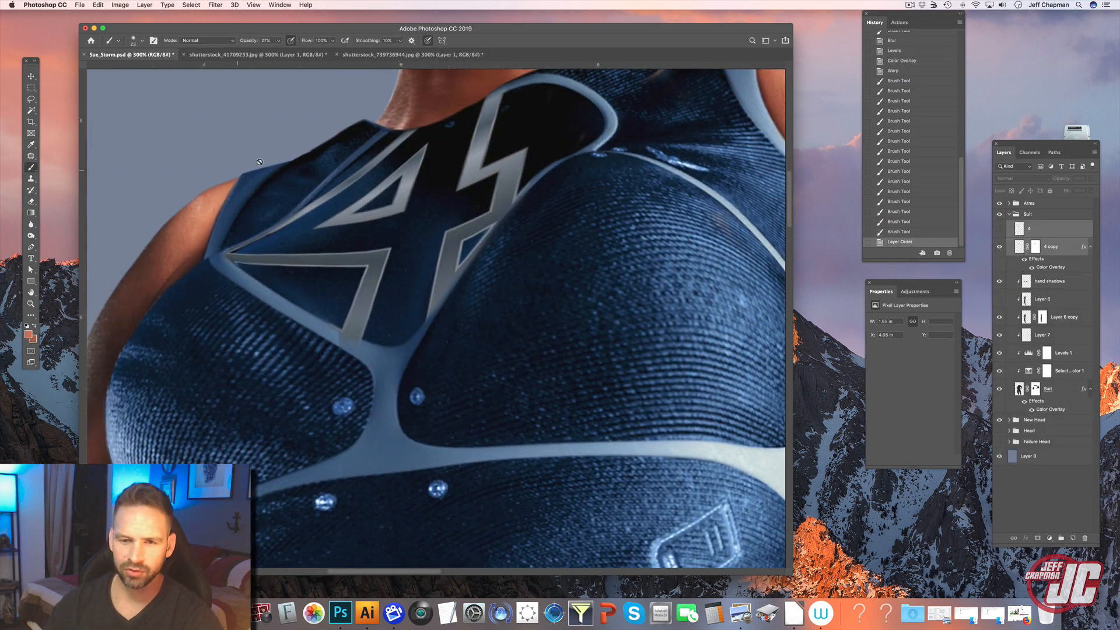
Create a new layer above hand shadows in the Suit group and set its blending mode to Color
scroll(540, 195, "down", 3)
scroll(540, 195, "left", 2)
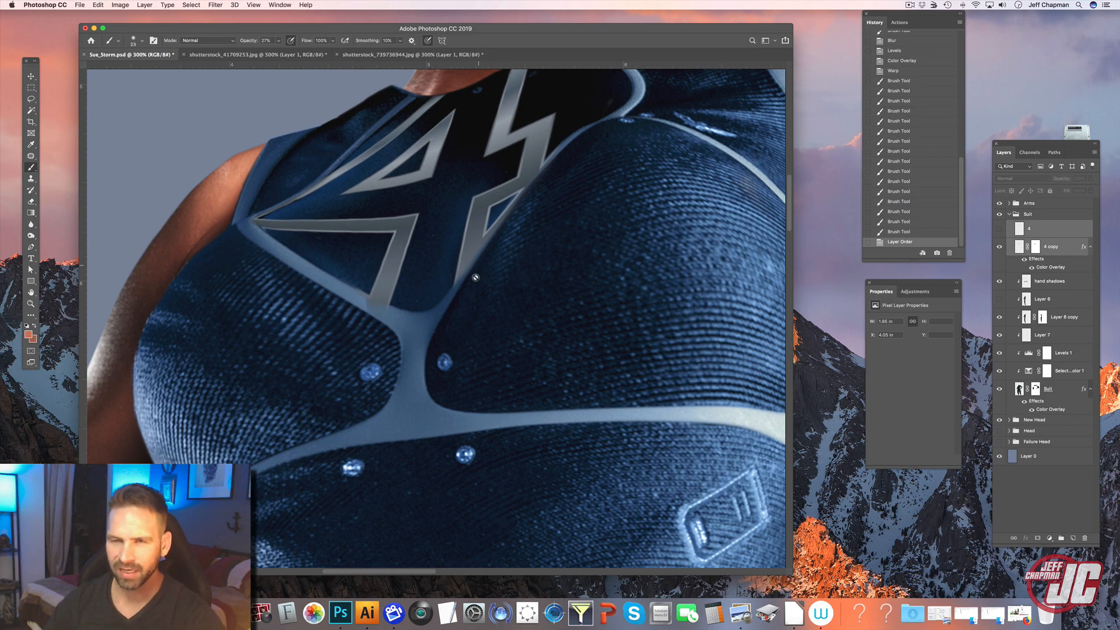
left_click(1069, 287)
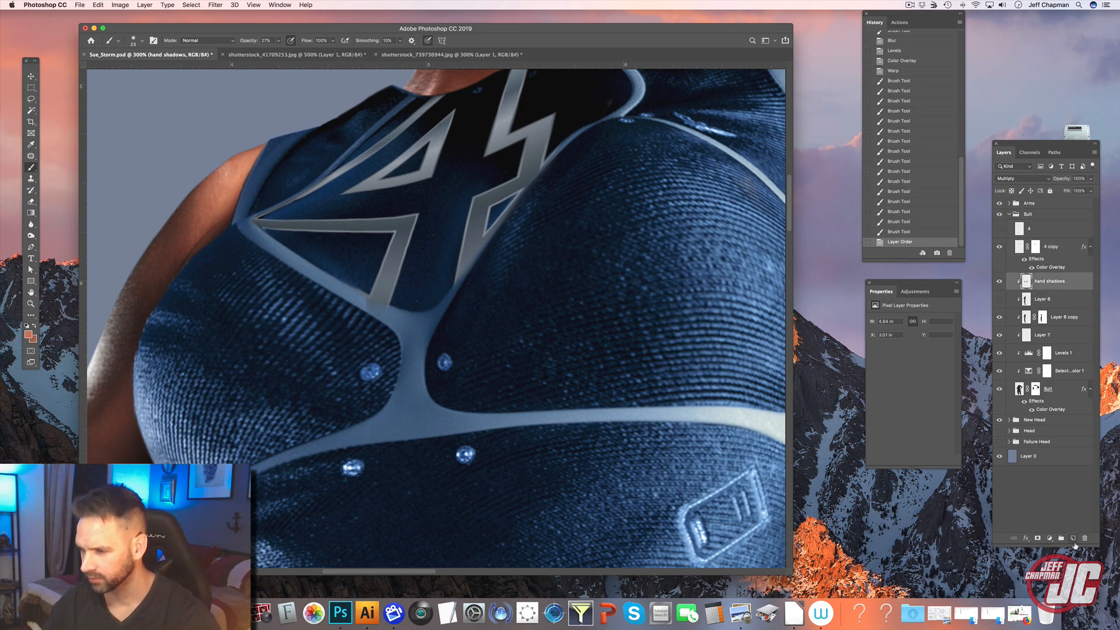
left_click(1073, 538)
left_click(1031, 182)
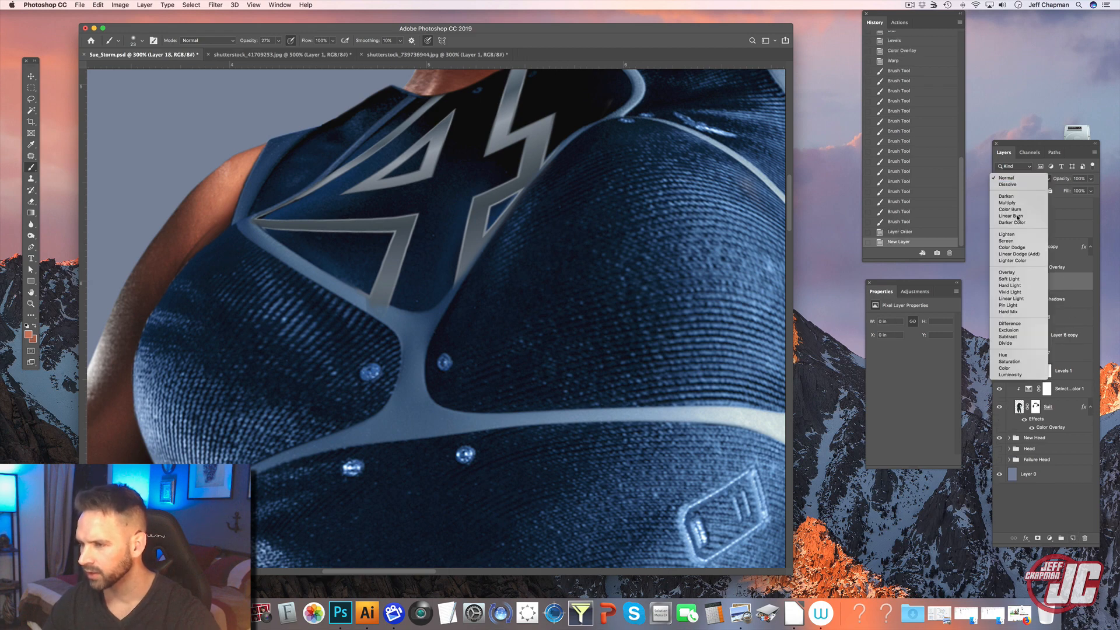
left_click(1018, 368)
left_click(1024, 179)
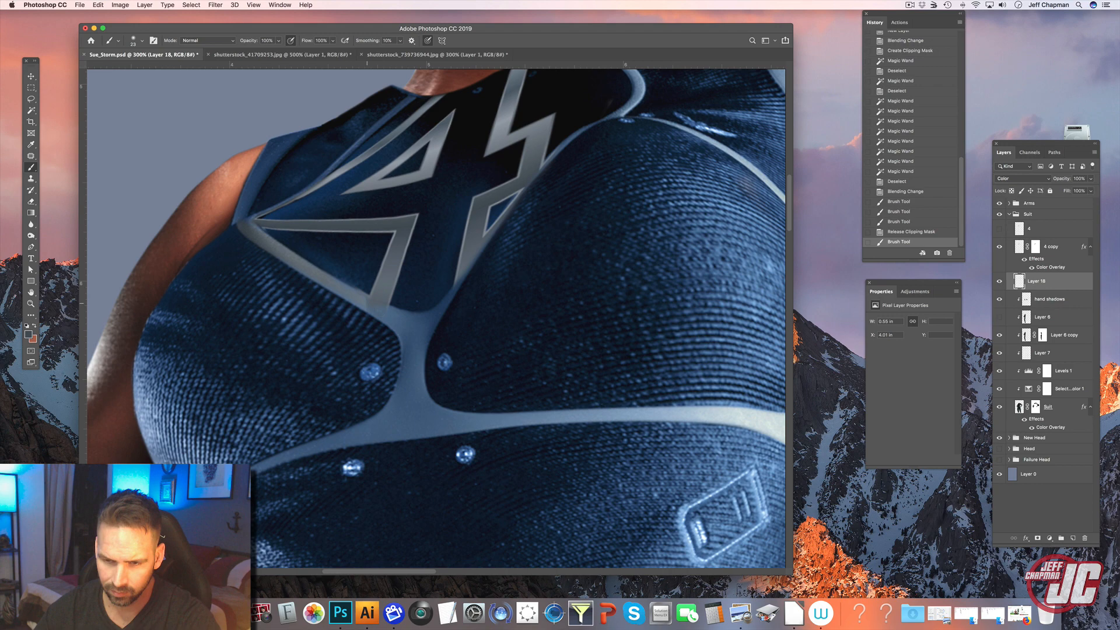
Tint the suit's trim around the emblem's lower tips neutral gray, reducing the brush to 11 px for the narrow edges
mouse_move(367, 304)
left_mouse_down()
mouse_move(401, 322)
mouse_move(412, 348)
left_mouse_up()
right_click(498, 268)
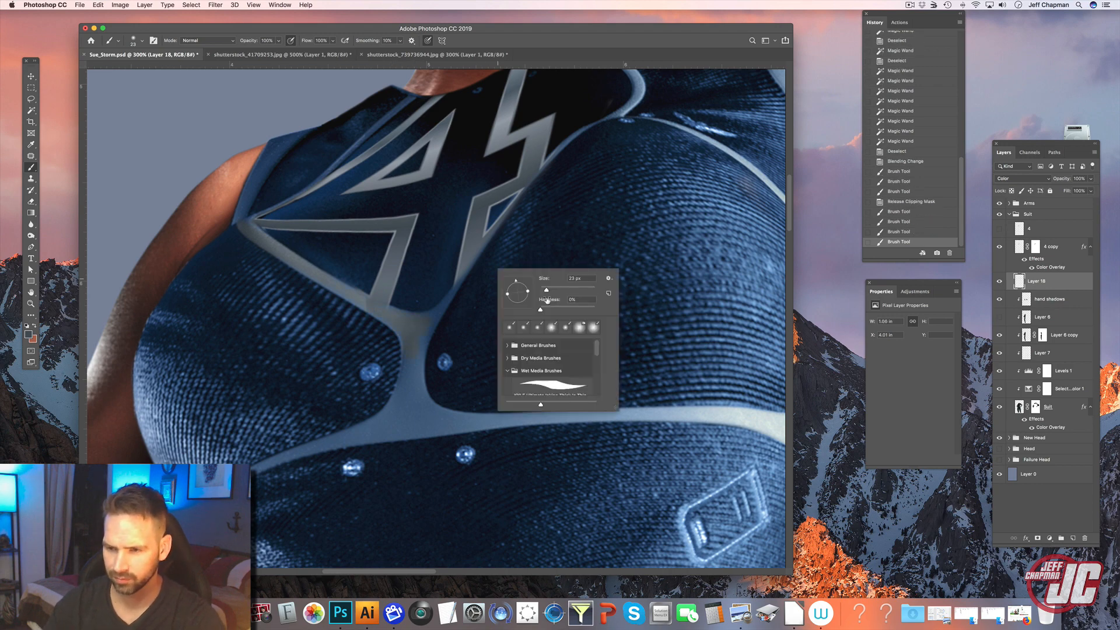
left_click_drag(547, 291, 545, 291)
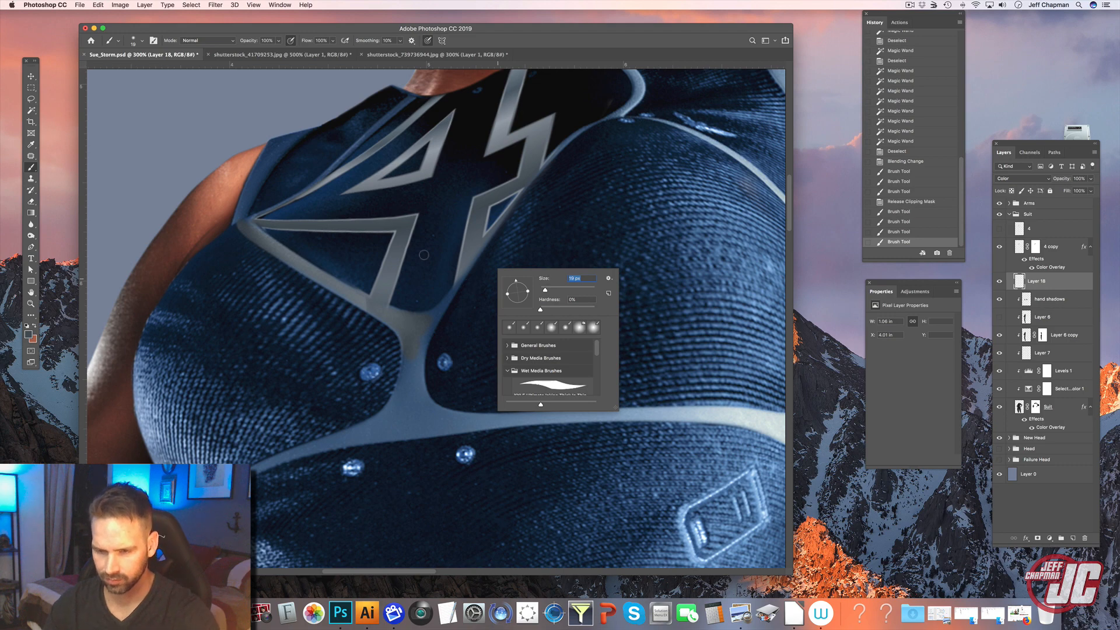
type("11")
key("Return")
left_click_drag(455, 287, 469, 266)
left_click_drag(455, 289, 438, 309)
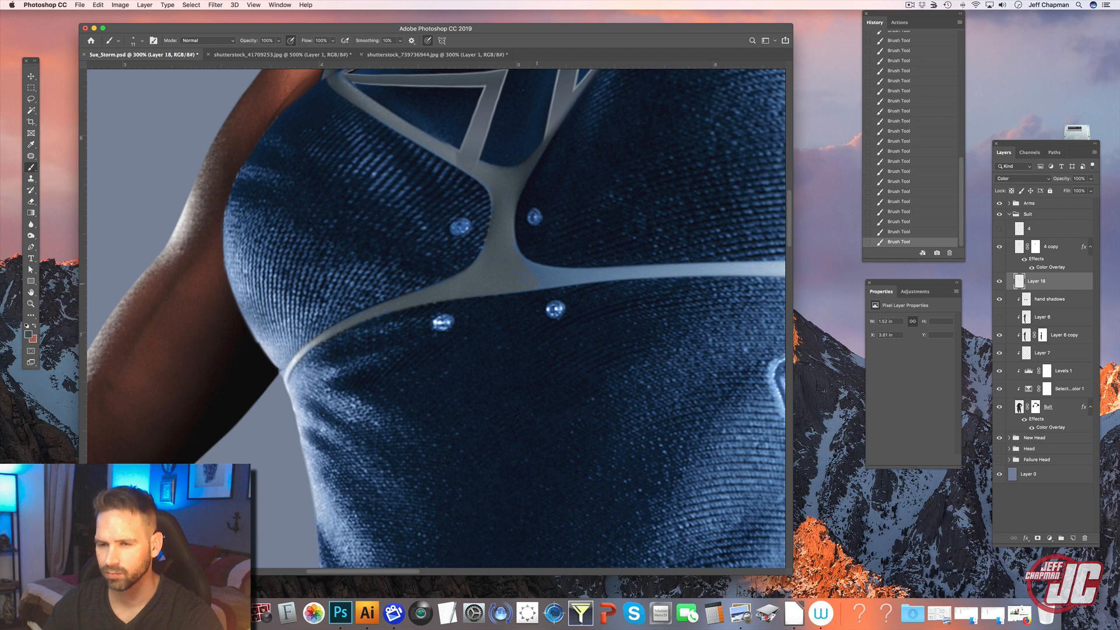
Continue the neutral gray tint on Layer 18 along the horizontal chest band and the trim up to the shoulder
mouse_move(537, 285)
left_mouse_down()
mouse_move(471, 272)
mouse_move(379, 278)
left_mouse_up()
right_click(417, 281)
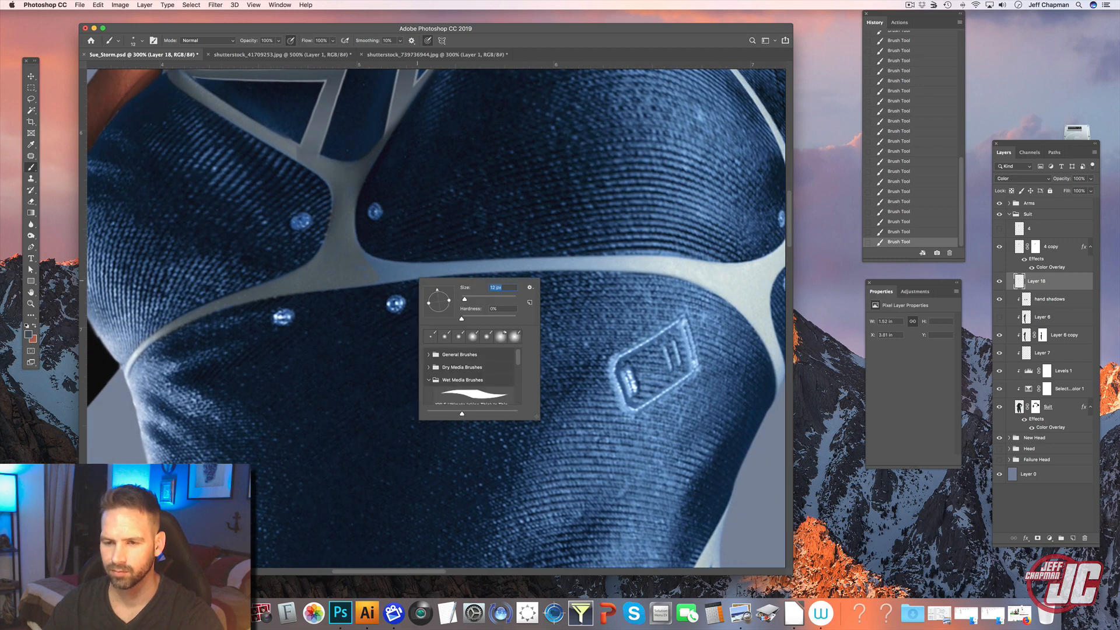
key("Return")
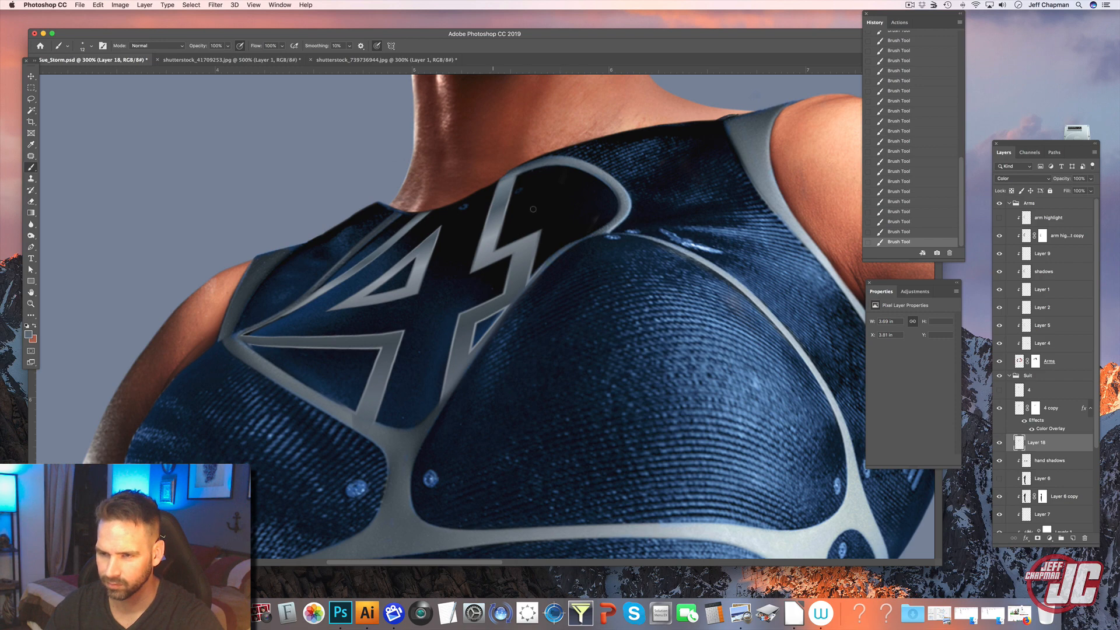
scroll(437, 251, "left", 5)
scroll(436, 251, "down", 1)
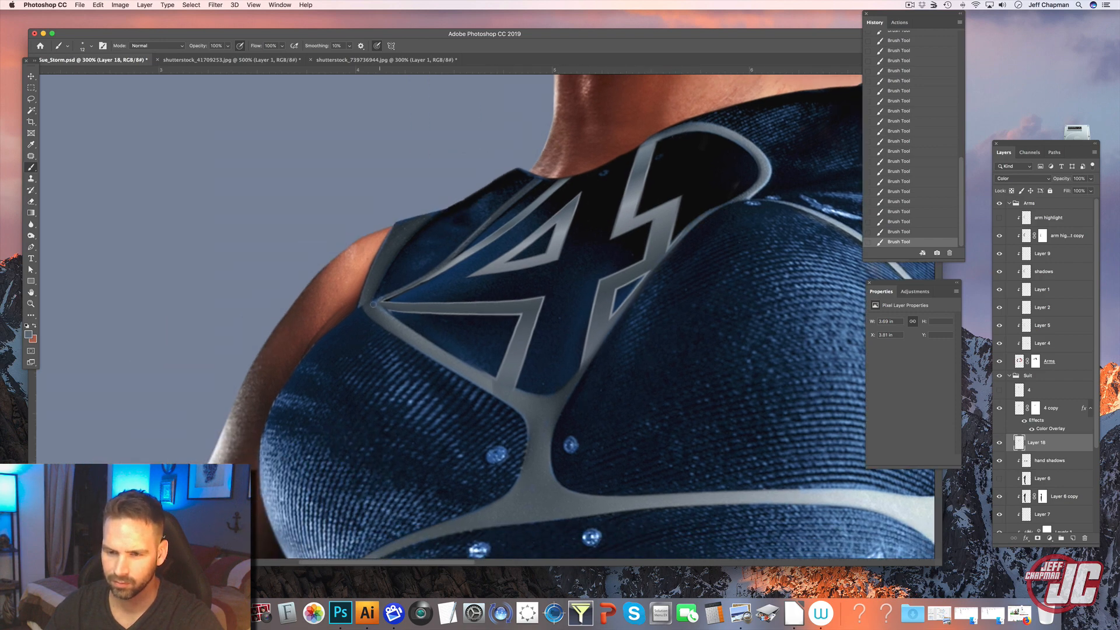
scroll(427, 335, "down", 3)
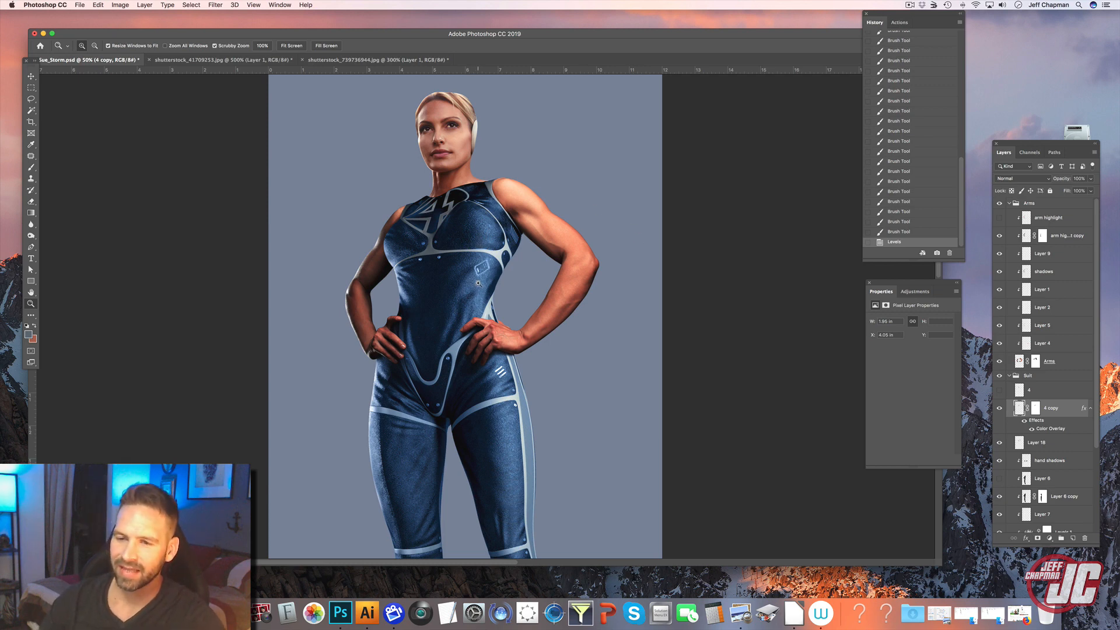
Examine how the emblem and the gray trim look on the whole figure
left_click(476, 263)
left_click_drag(469, 238, 497, 284)
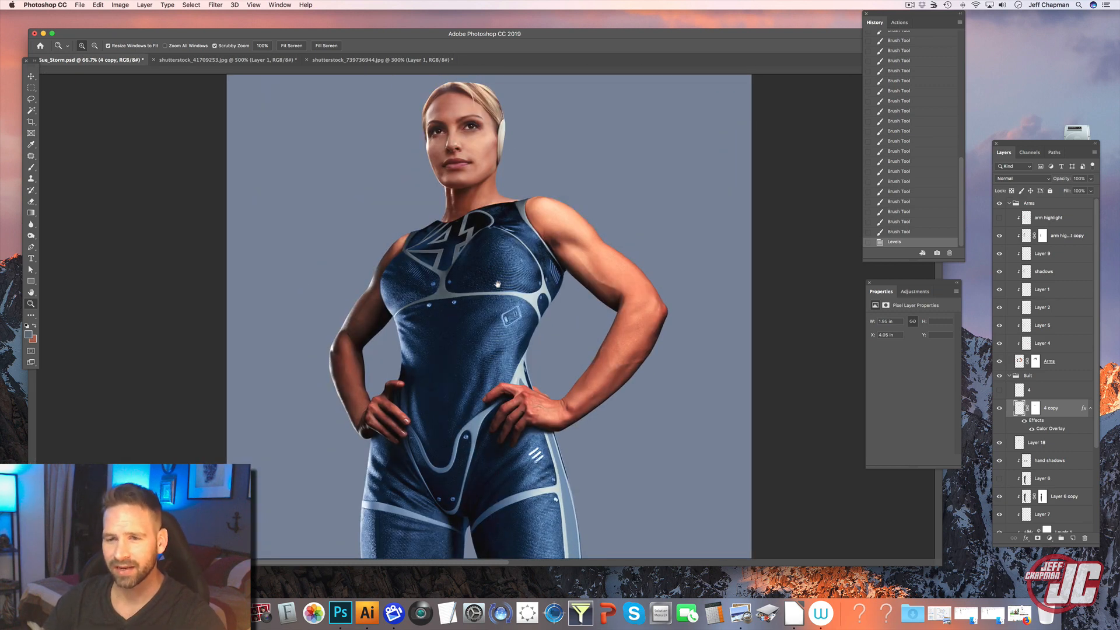
key("ctrl+r")
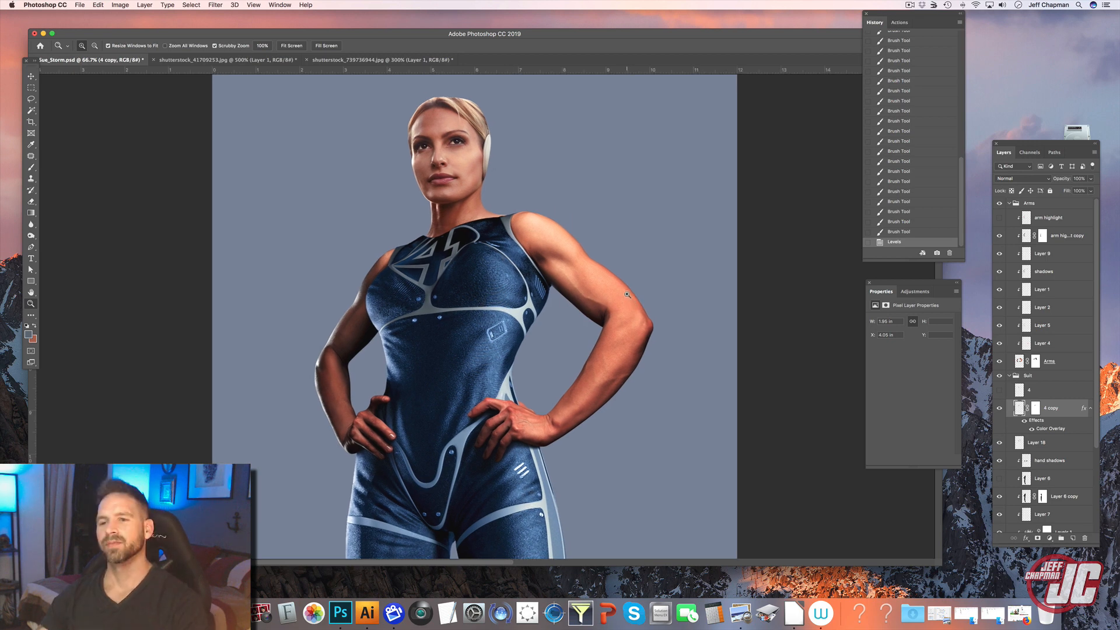